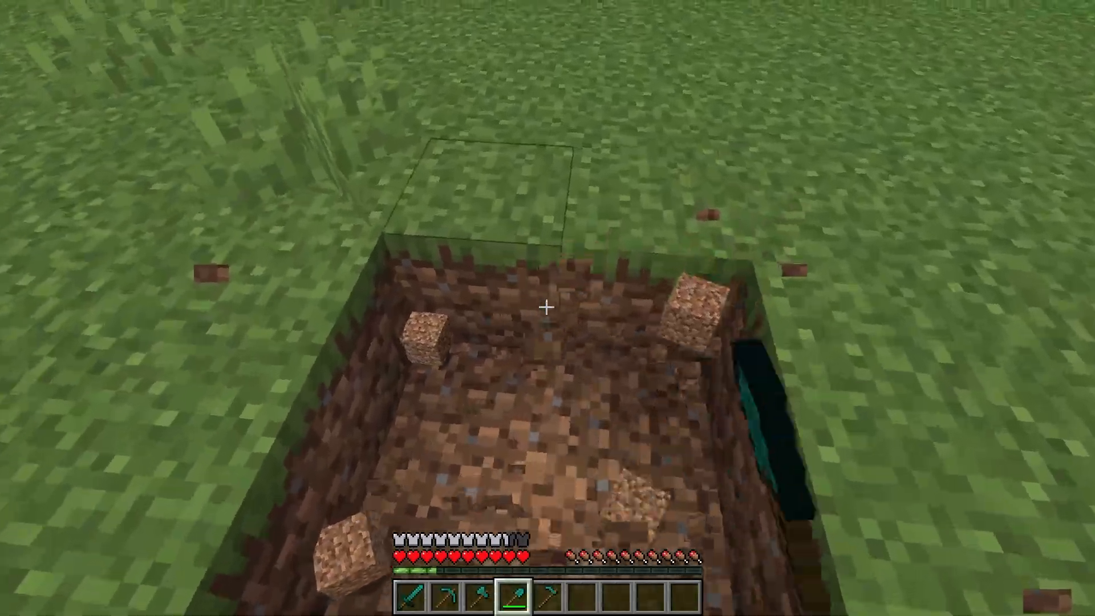
pyautogui.press('6')
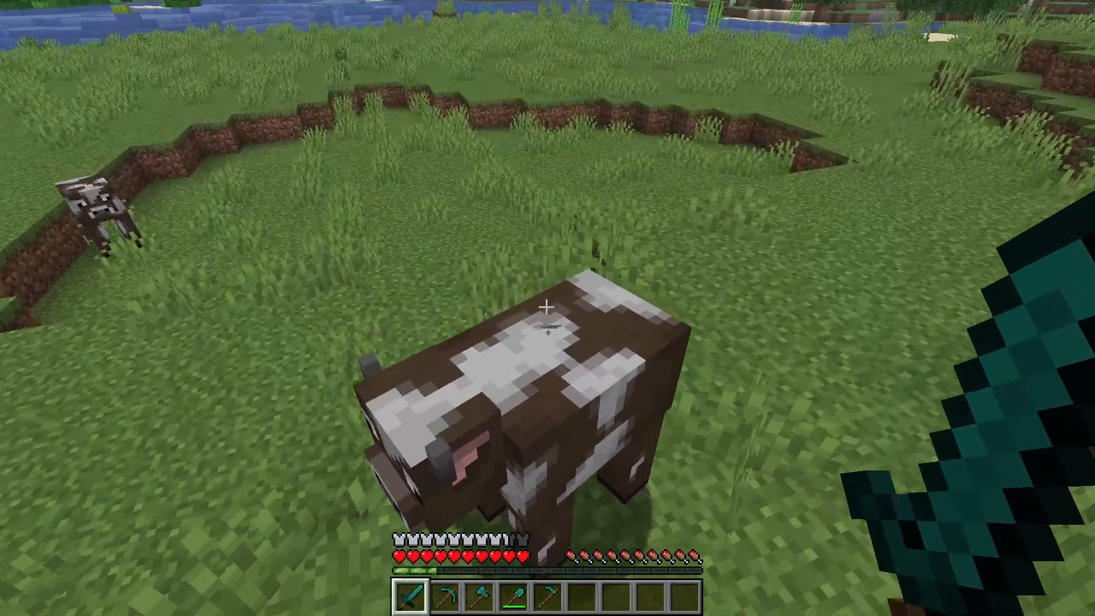
pyautogui.click(546, 307)
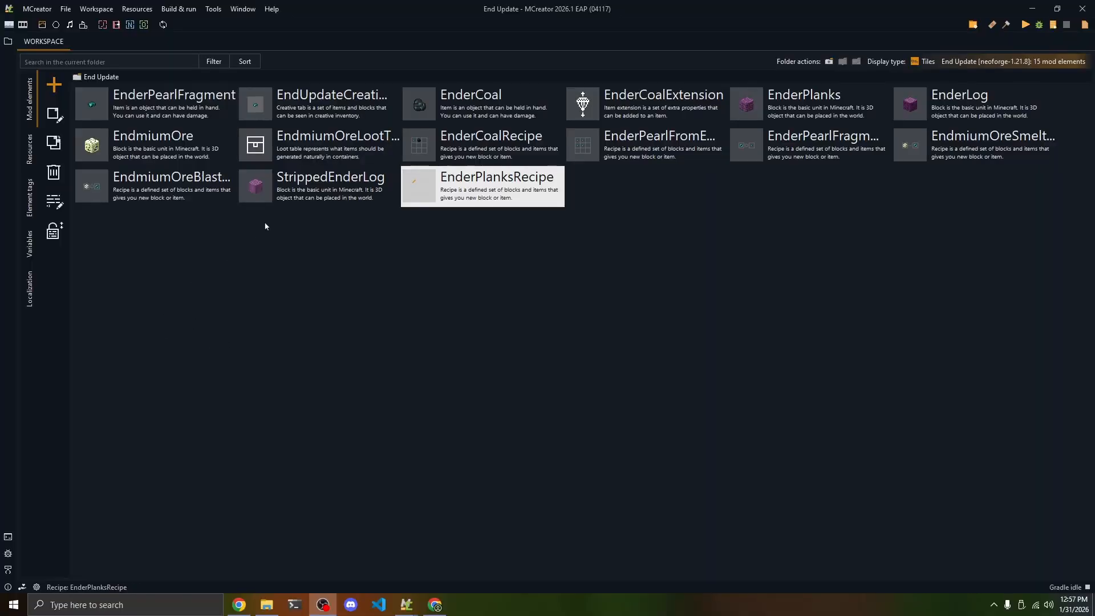
pyautogui.click(54, 85)
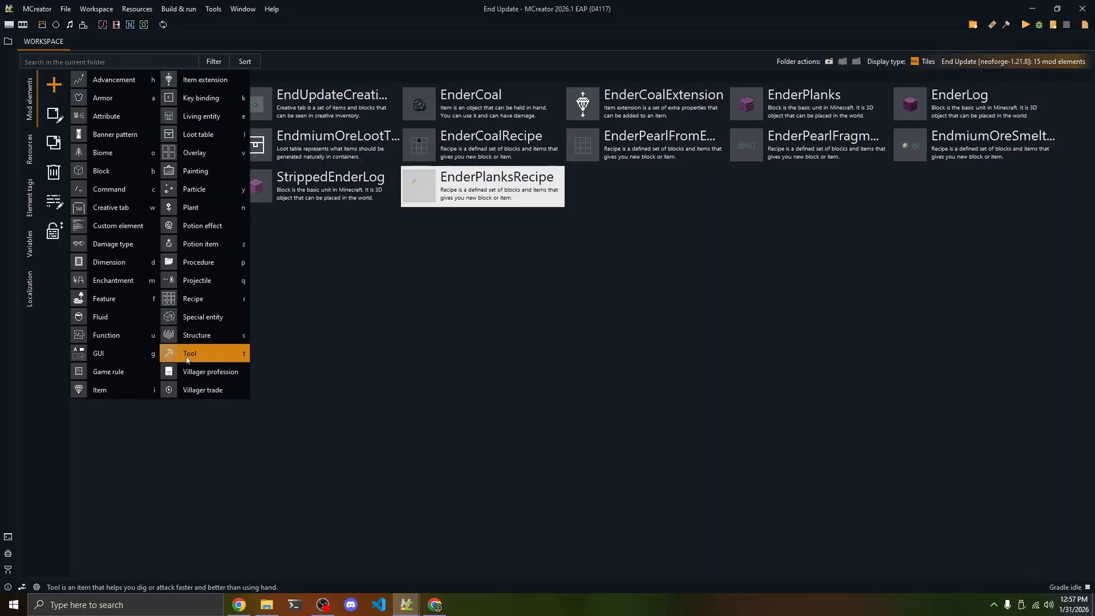
pyautogui.click(514, 342)
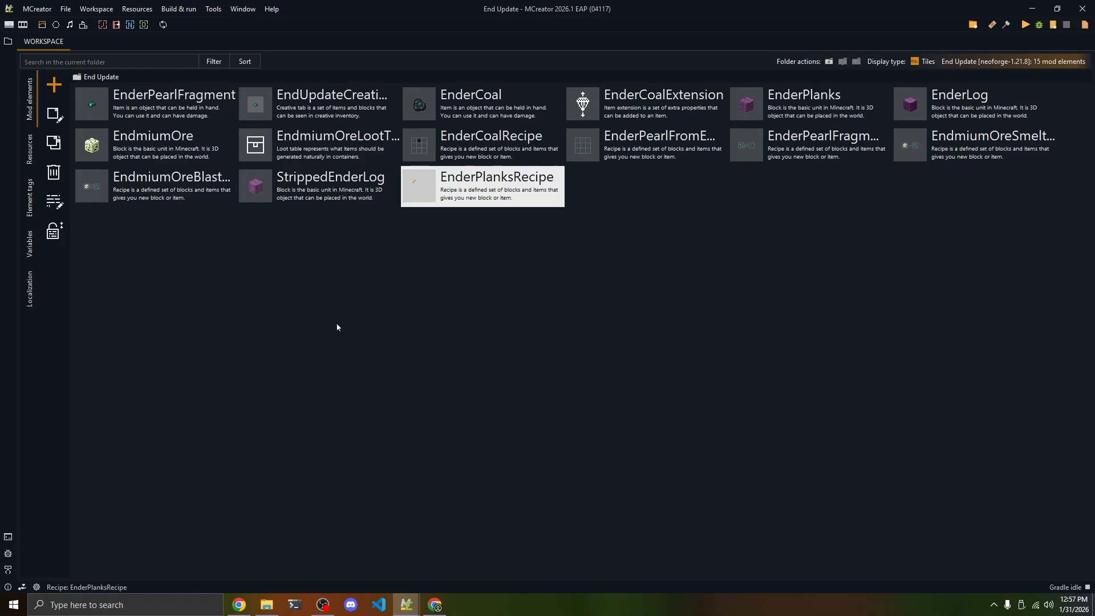
# Step: Start a new tool pack and choose Ender Pearl as its base item
pyautogui.click(213, 9)
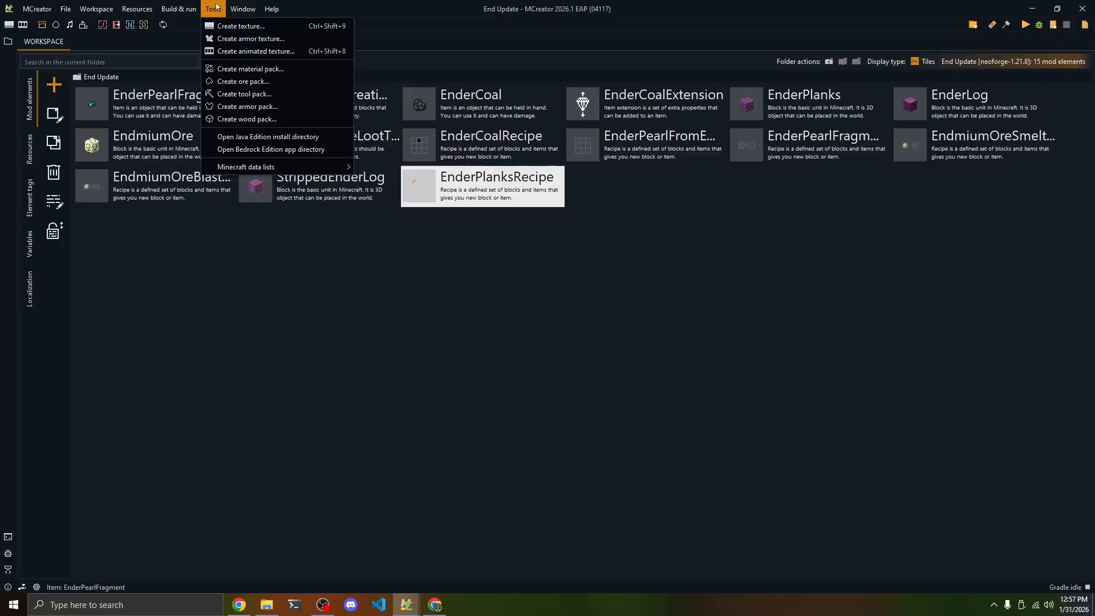
pyautogui.click(225, 94)
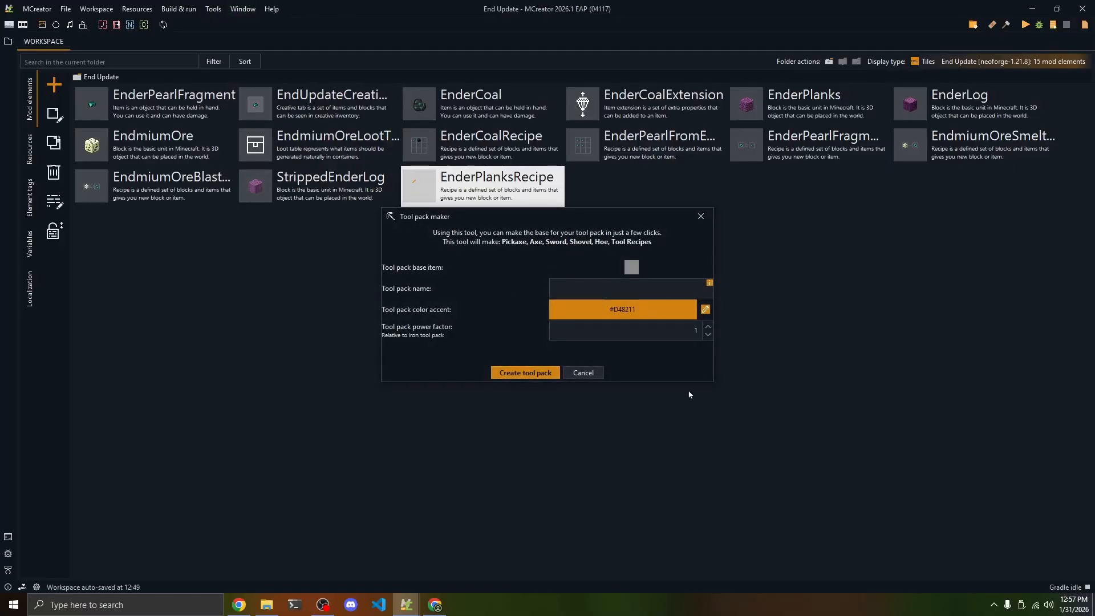
pyautogui.click(632, 267)
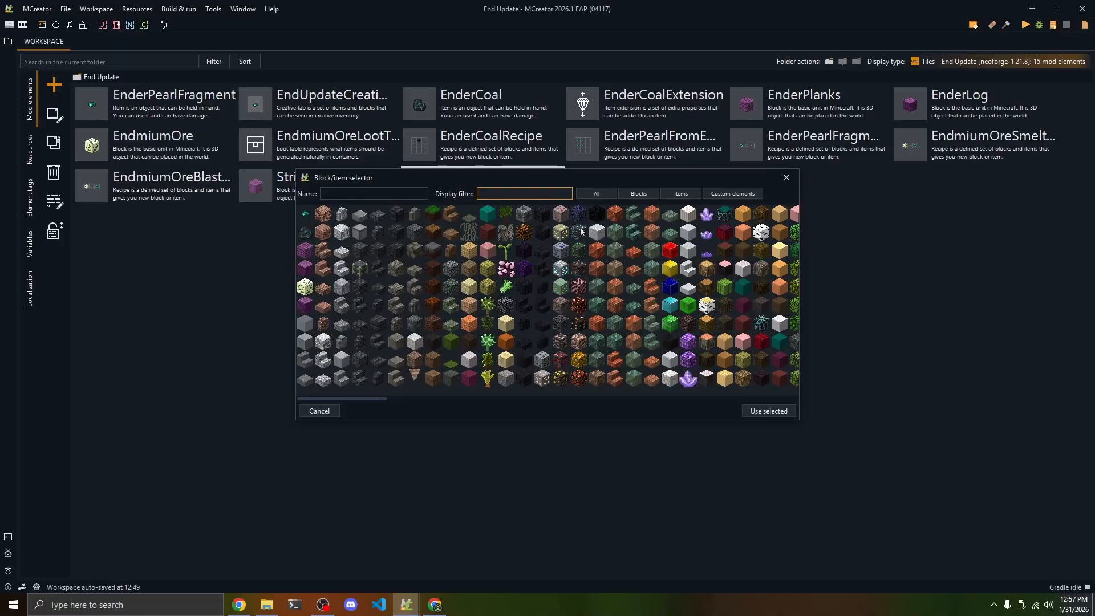
pyautogui.write('ender')
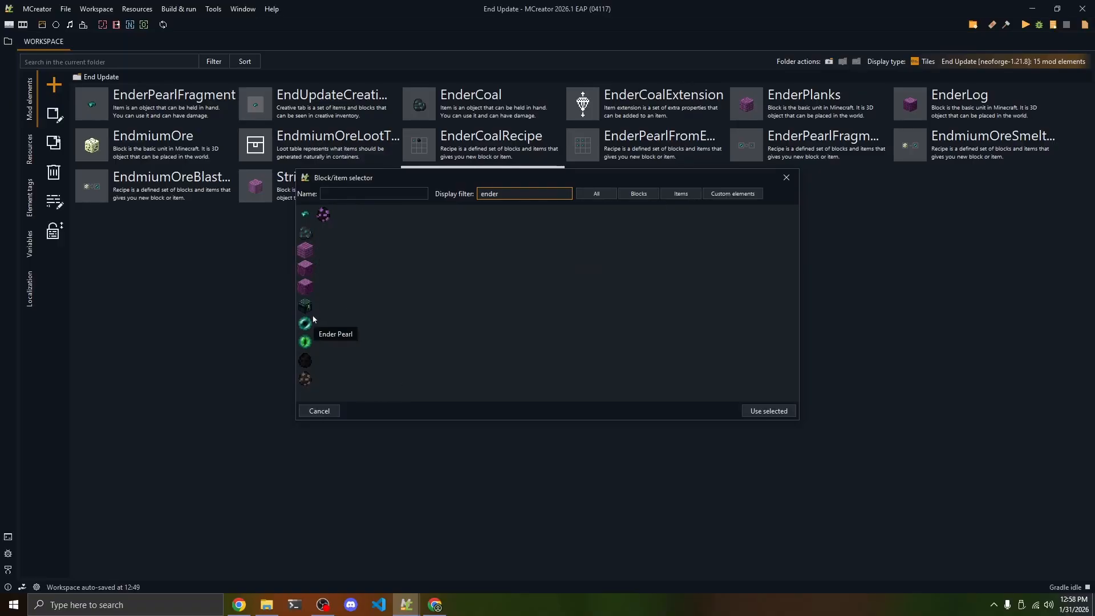
pyautogui.doubleClick(311, 319)
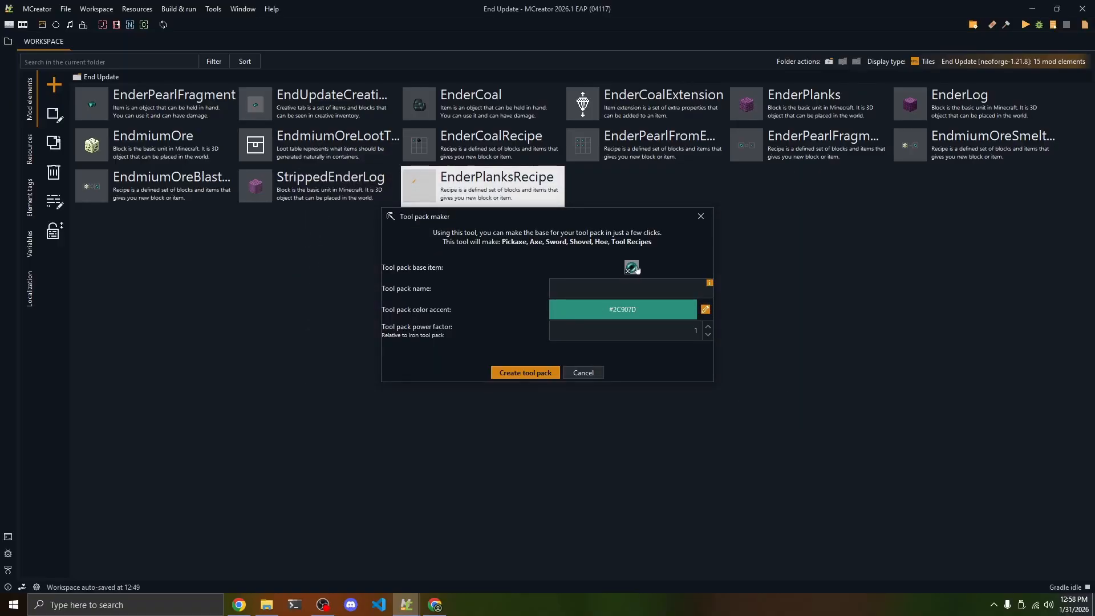
# Step: Name the tool pack Endmium and create it with colour accent #2C907D and power factor 1
pyautogui.click(610, 287)
pyautogui.write('Endmium')
pyautogui.doubleClick(612, 310)
pyautogui.moveTo(637, 312); pyautogui.dragTo(610, 305)
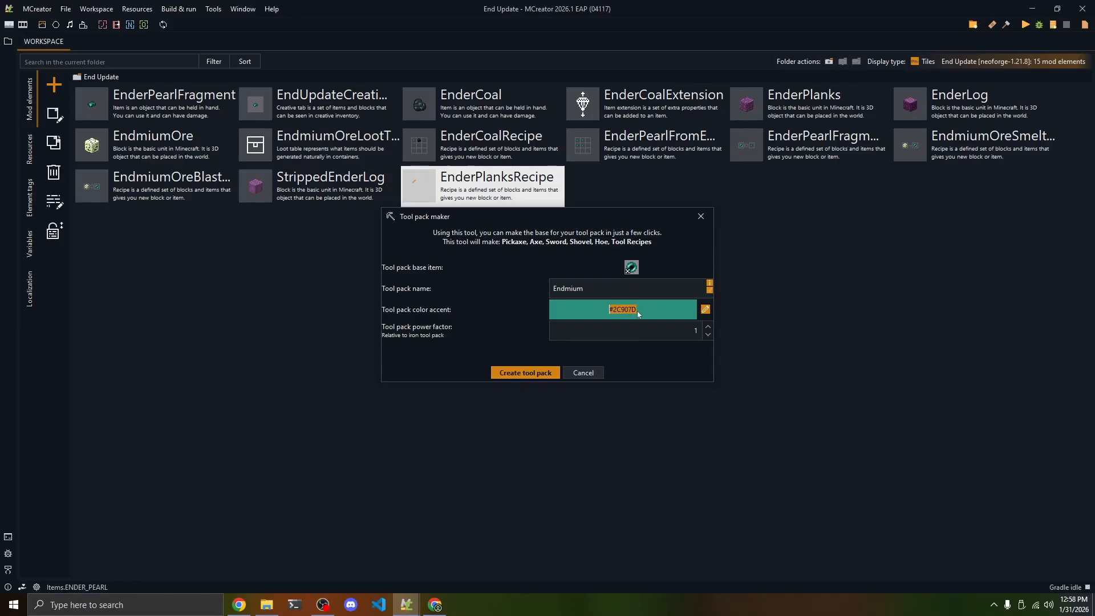
pyautogui.click(655, 331)
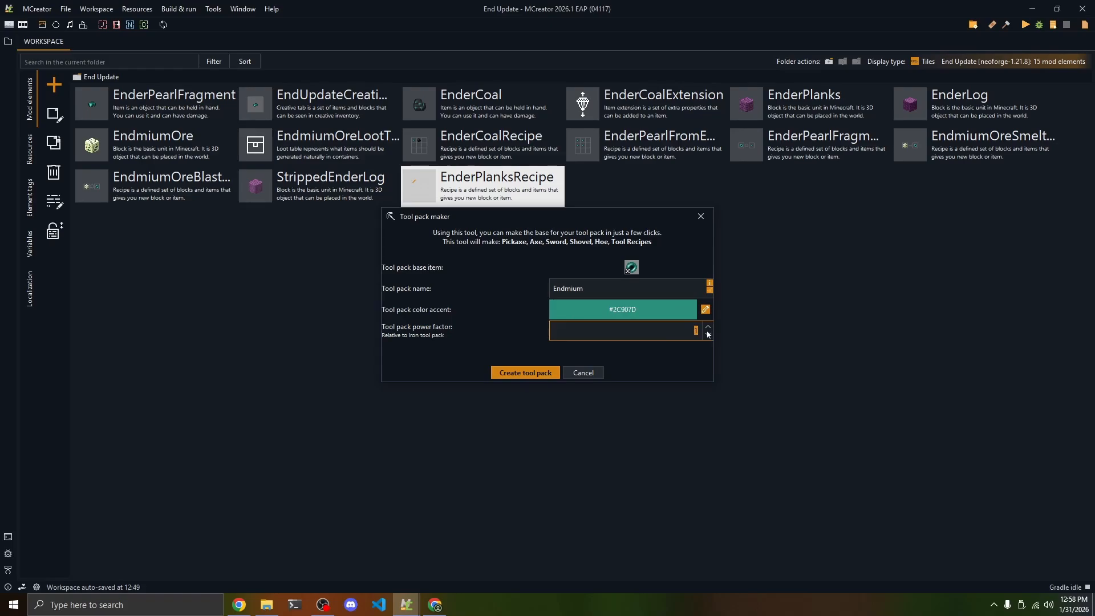
pyautogui.click(683, 332)
pyautogui.doubleClick(683, 333)
pyautogui.click(513, 379)
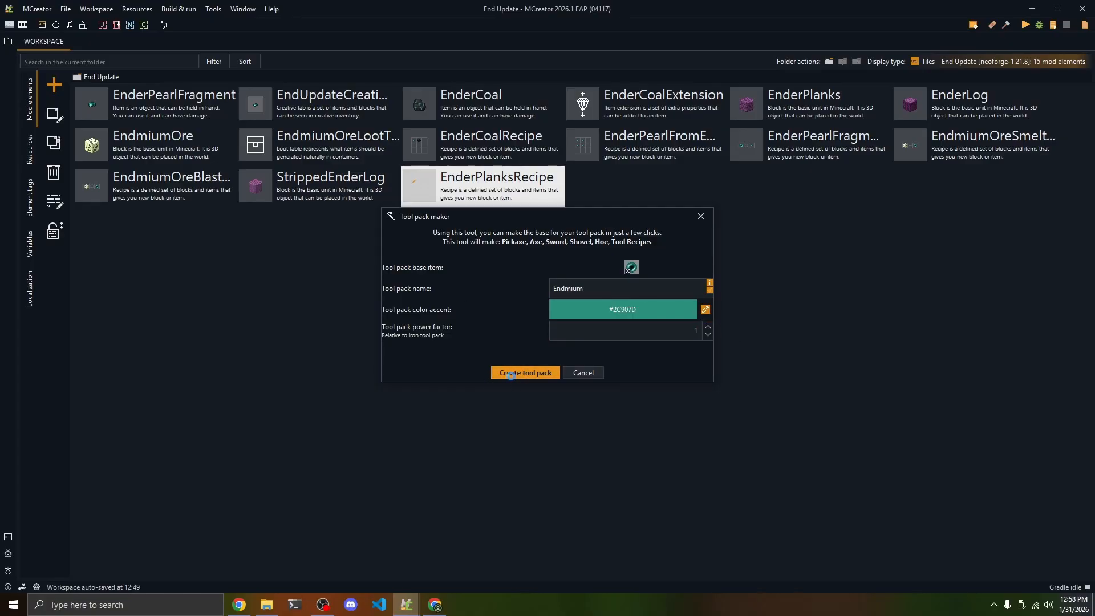
pyautogui.click(634, 189)
pyautogui.keyDown('shift'); pyautogui.click(936, 185); pyautogui.keyUp('shift')
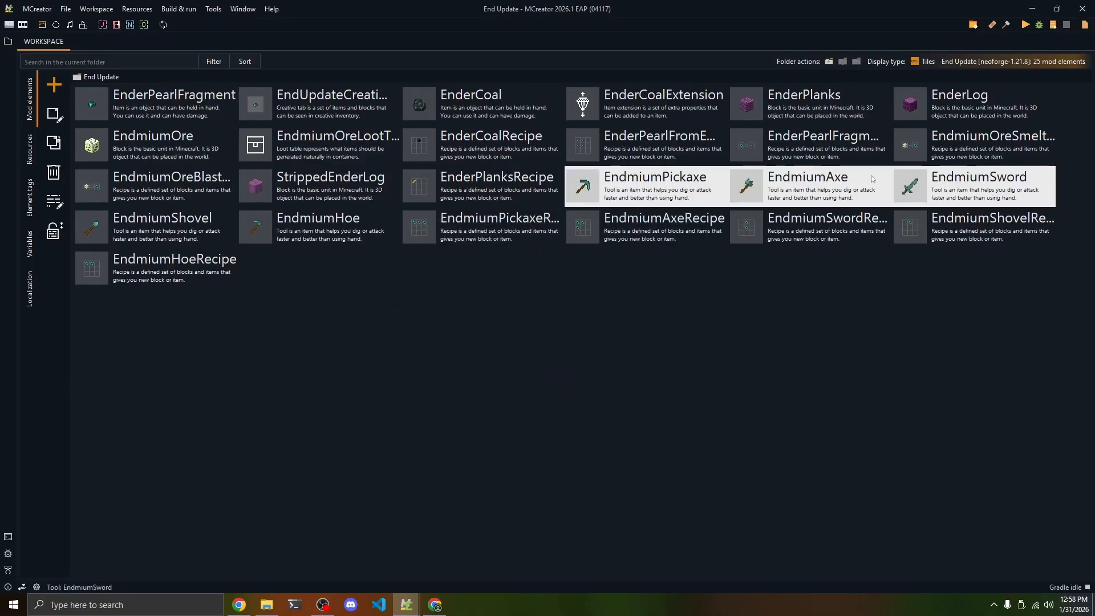
pyautogui.keyDown('shift'); pyautogui.click(188, 226); pyautogui.keyUp('shift')
pyautogui.keyDown('shift'); pyautogui.click(302, 230); pyautogui.keyUp('shift')
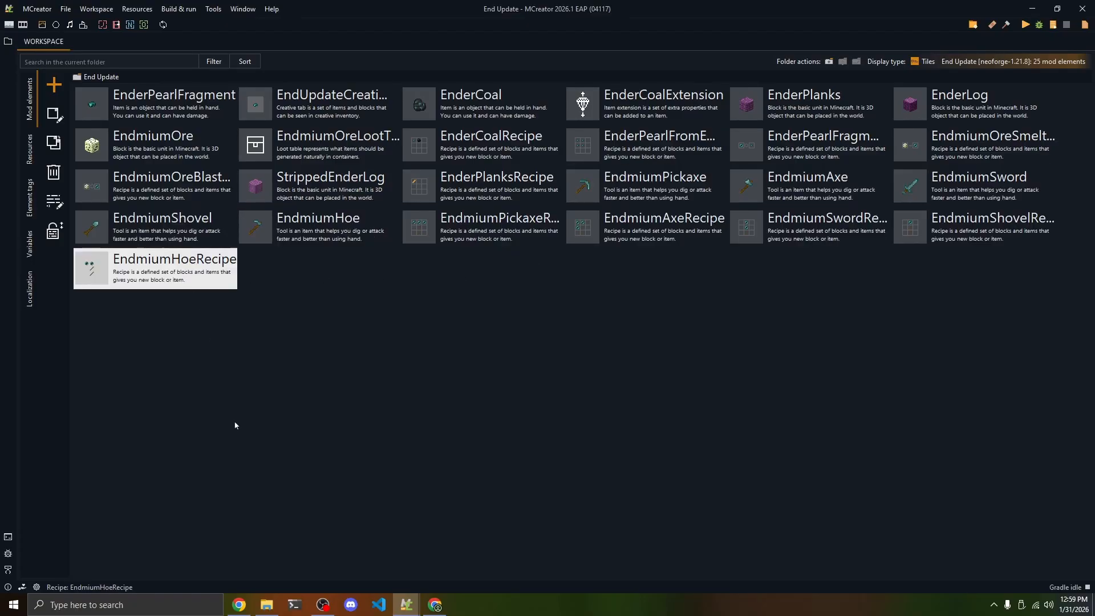
pyautogui.click(54, 85)
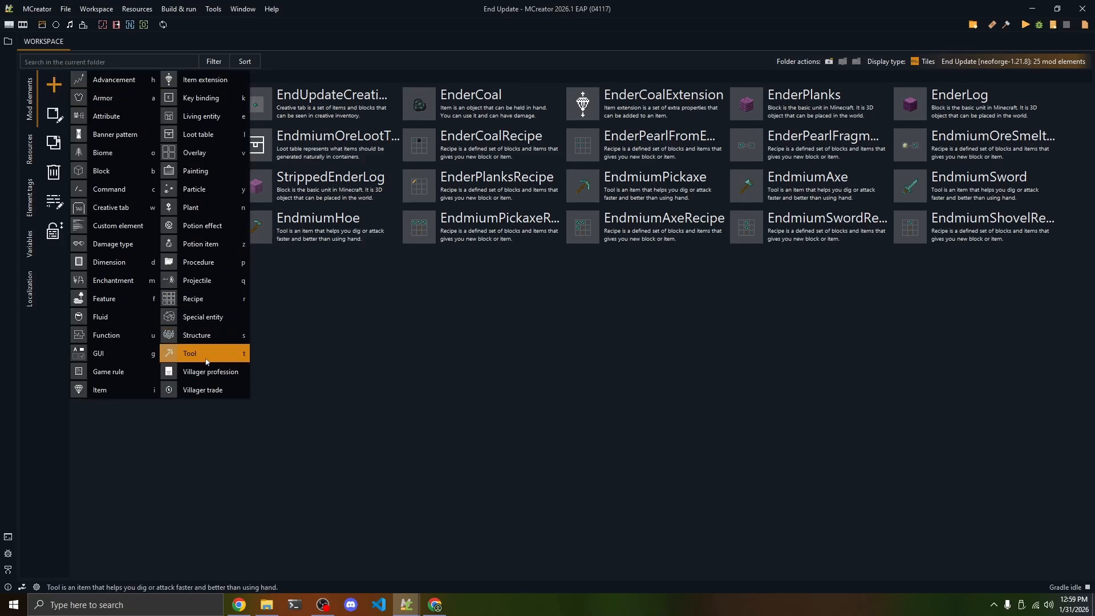
pyautogui.click(632, 242)
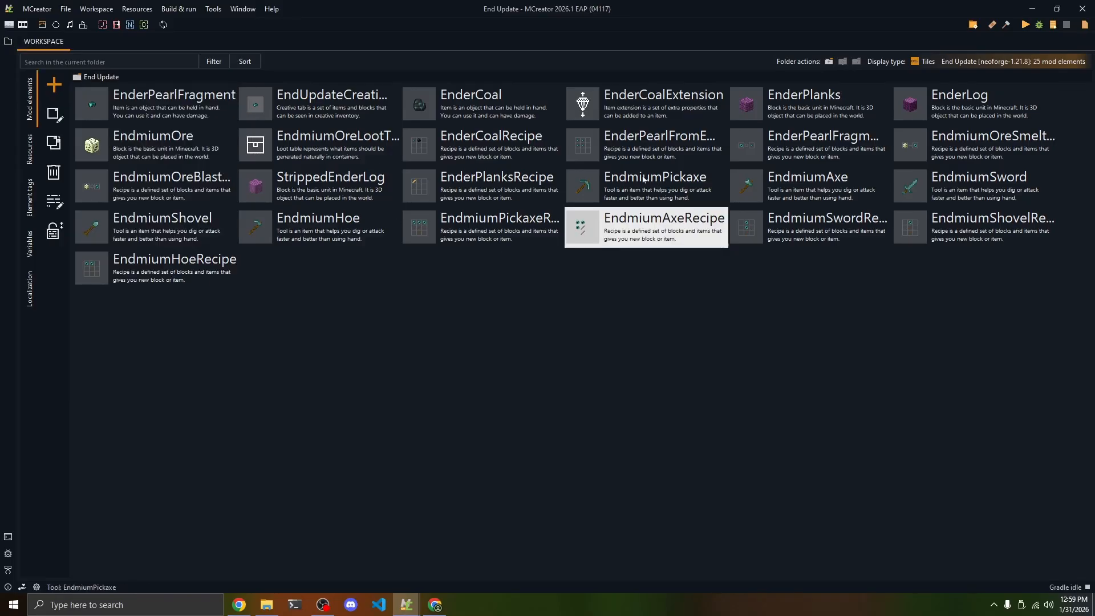
pyautogui.click(645, 181)
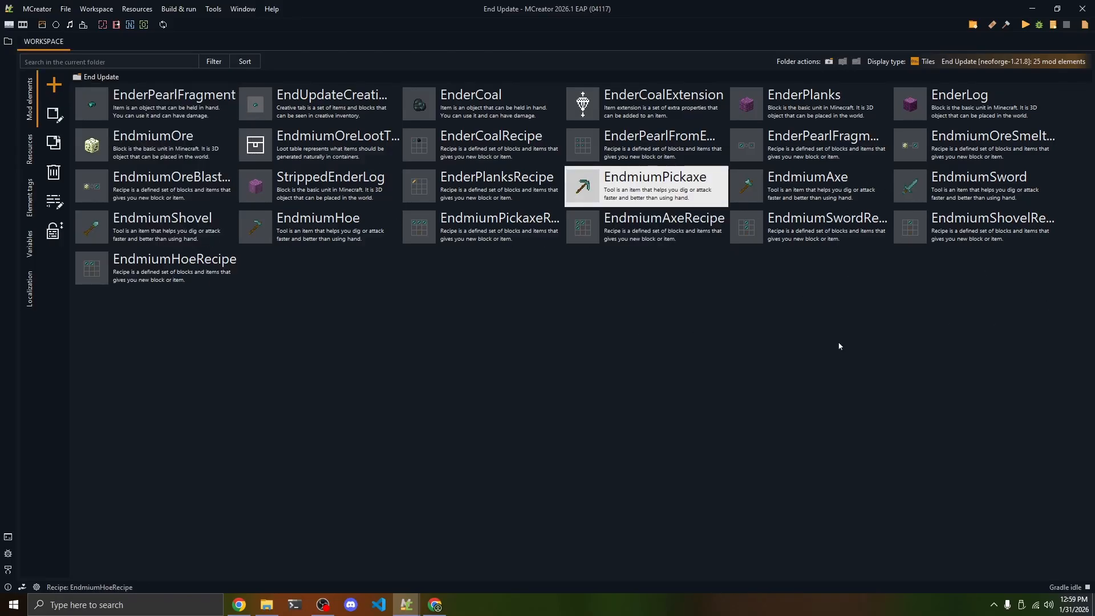
# Step: Open the EndmiumPickaxe element's properties and replace its Tools & Utilities creative tab with End Update Creative Tab
pyautogui.doubleClick(640, 192)
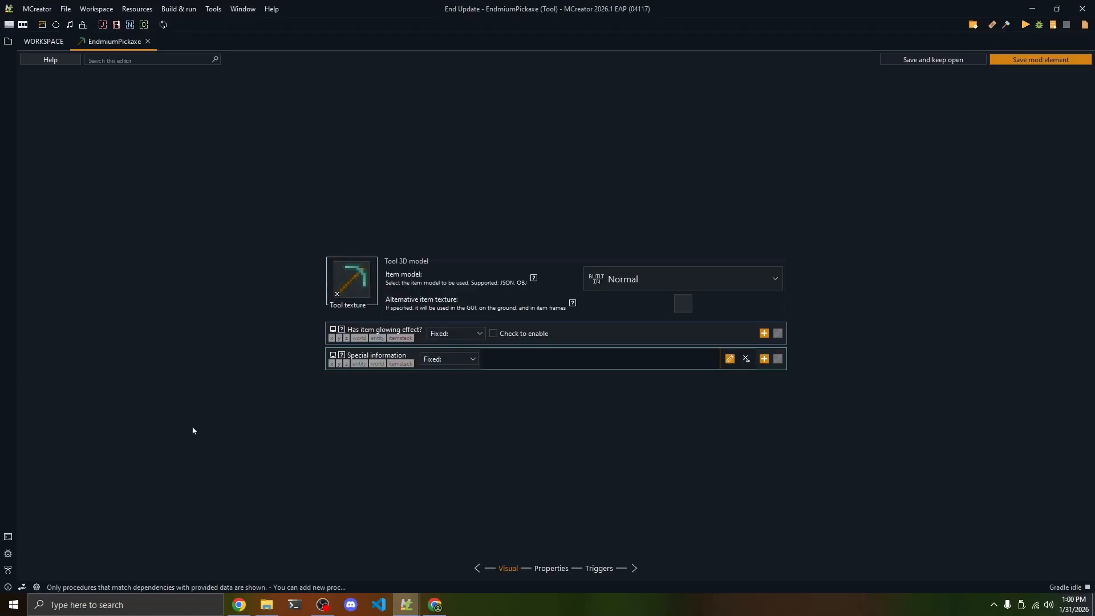
pyautogui.click(554, 568)
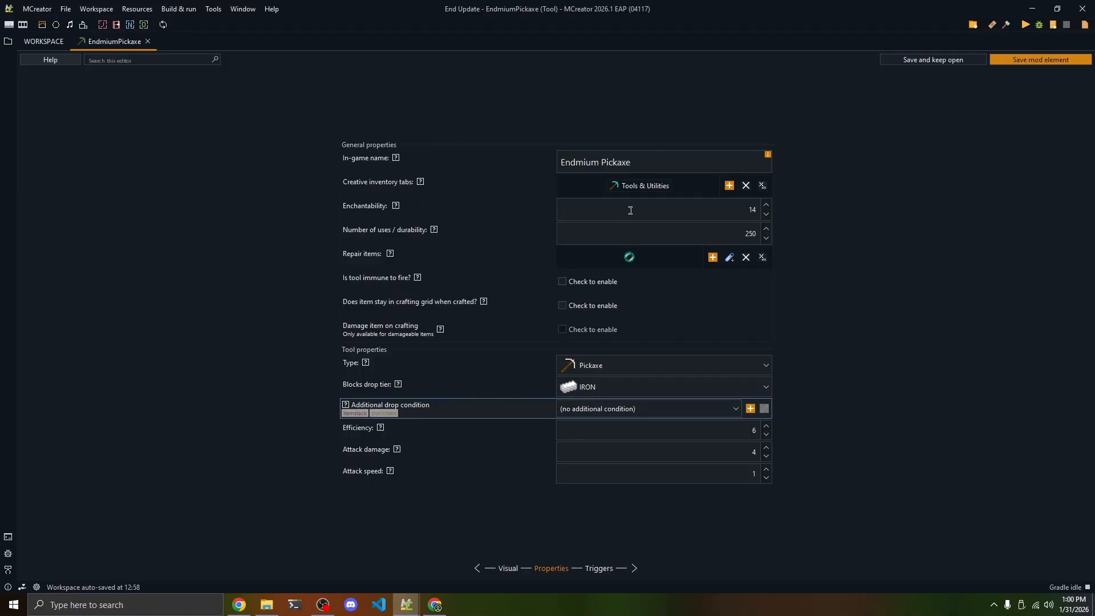
pyautogui.moveTo(631, 161); pyautogui.dragTo(526, 161)
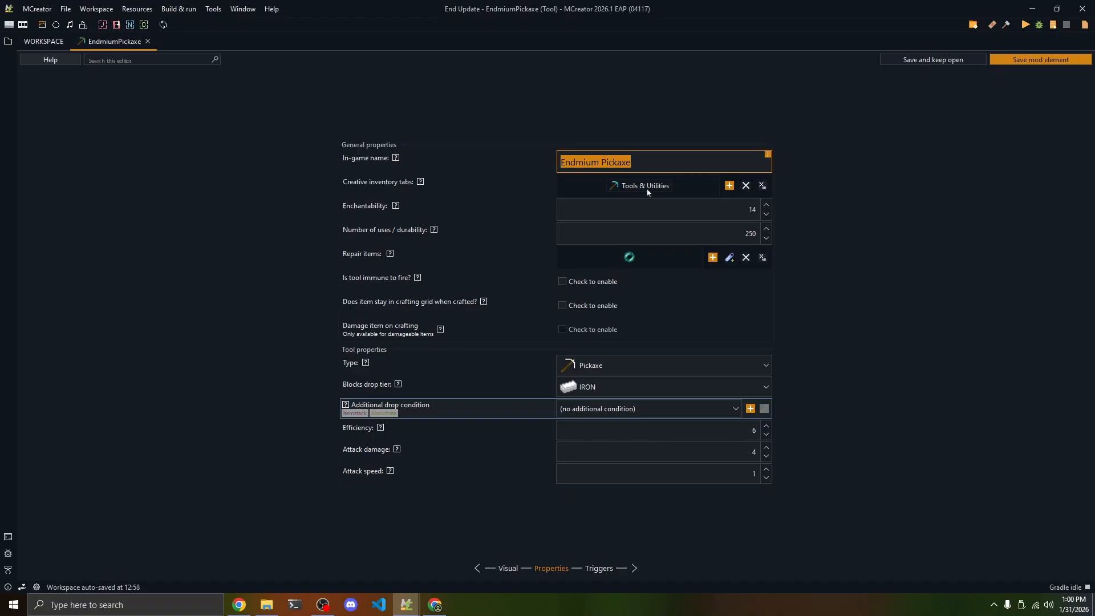
pyautogui.click(625, 186)
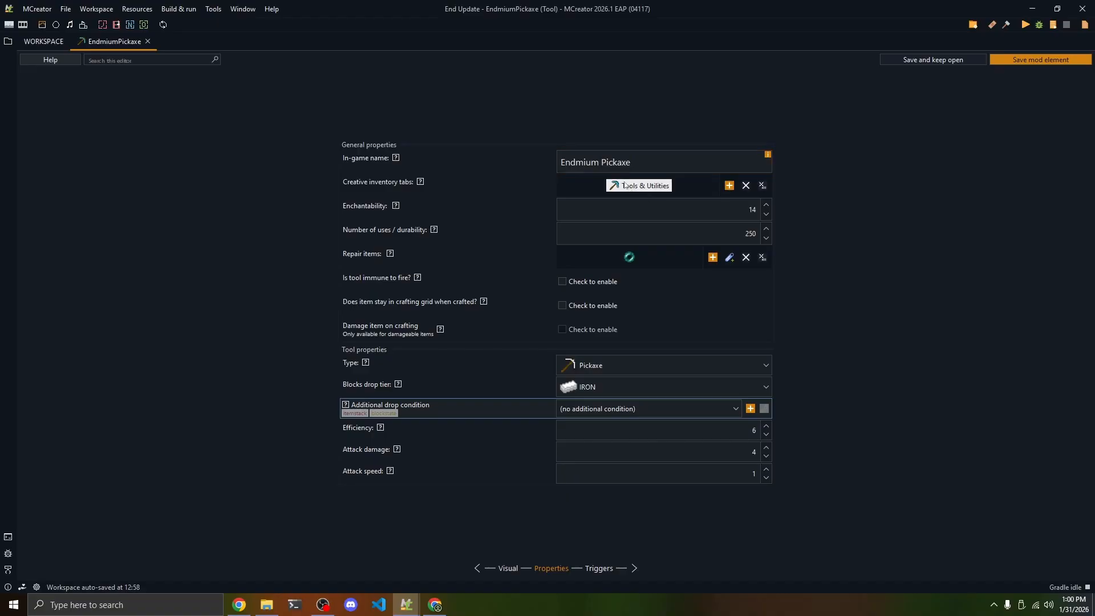
pyautogui.click(729, 186)
pyautogui.click(494, 251)
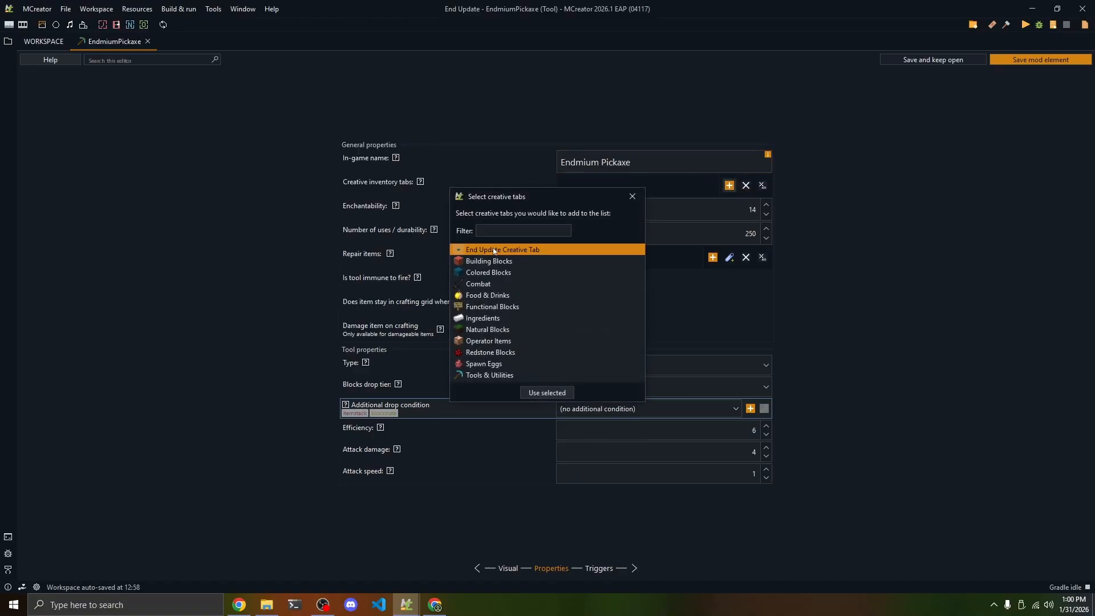
pyautogui.click(533, 392)
# Step: Consult the vanilla enchantability values and set the pickaxe's enchantability to 22
pyautogui.moveTo(739, 208); pyautogui.dragTo(785, 223)
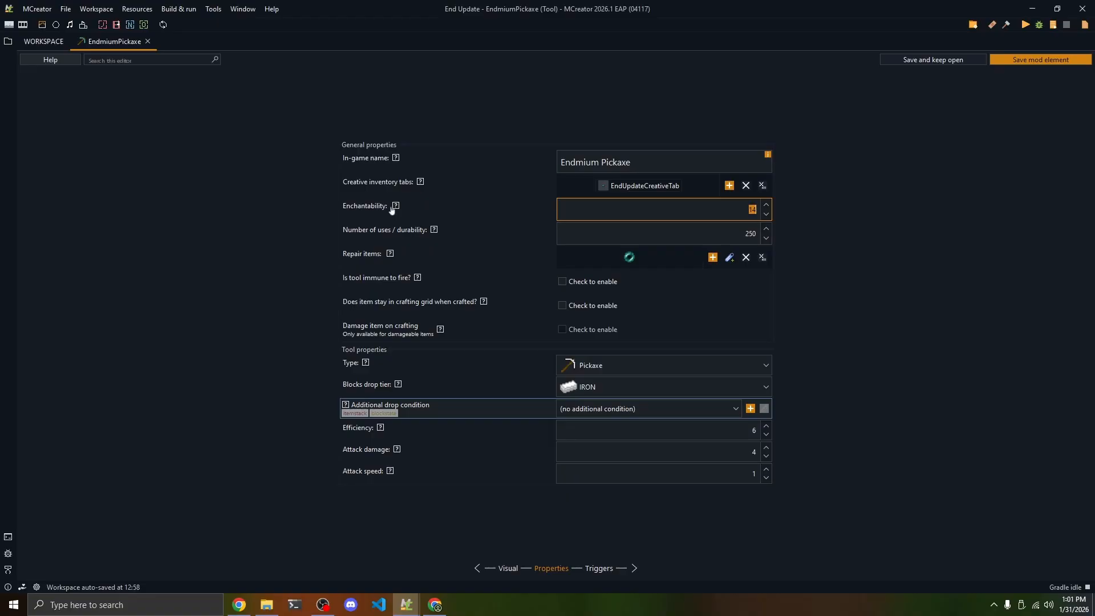
pyautogui.moveTo(392, 210)
pyautogui.scroll(-3, 434, 262)
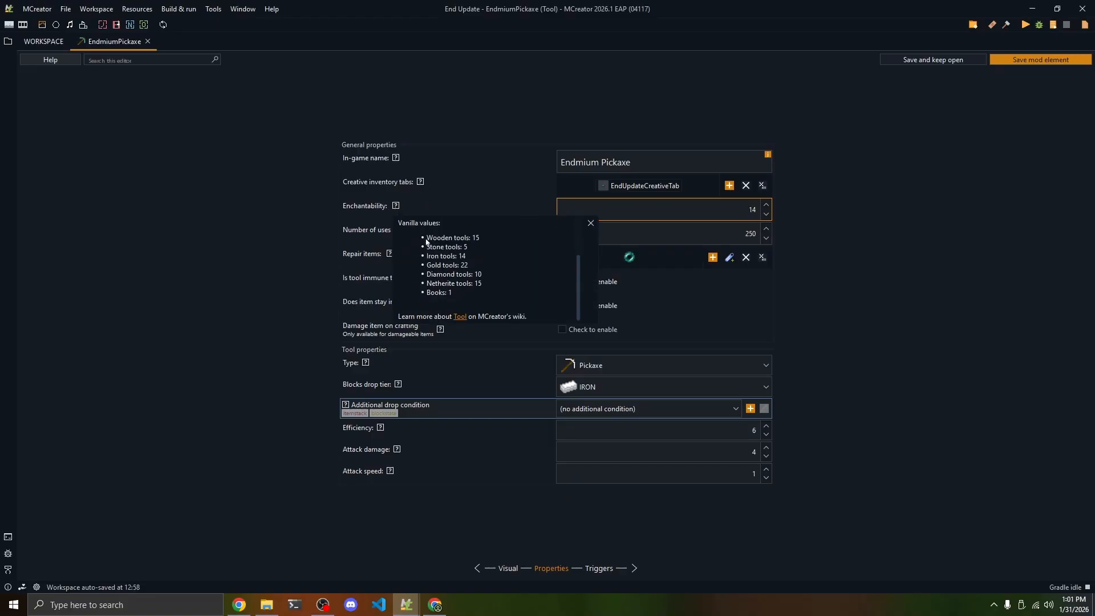
pyautogui.moveTo(425, 237); pyautogui.dragTo(497, 272)
pyautogui.click(496, 276)
pyautogui.doubleClick(464, 265)
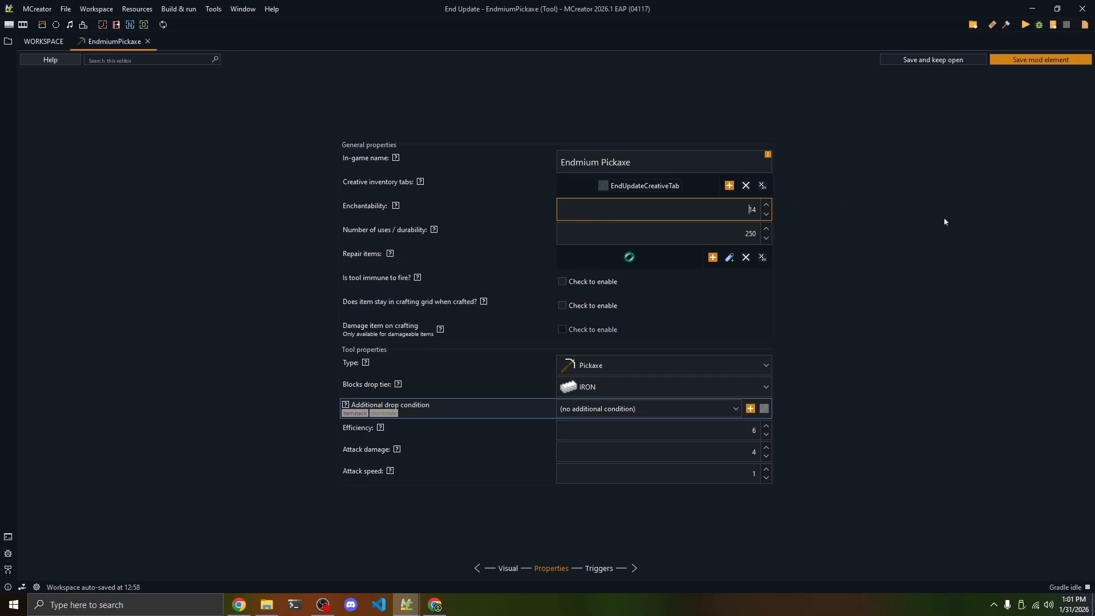
pyautogui.press('Delete')
pyautogui.write('22')
pyautogui.press('Tab')
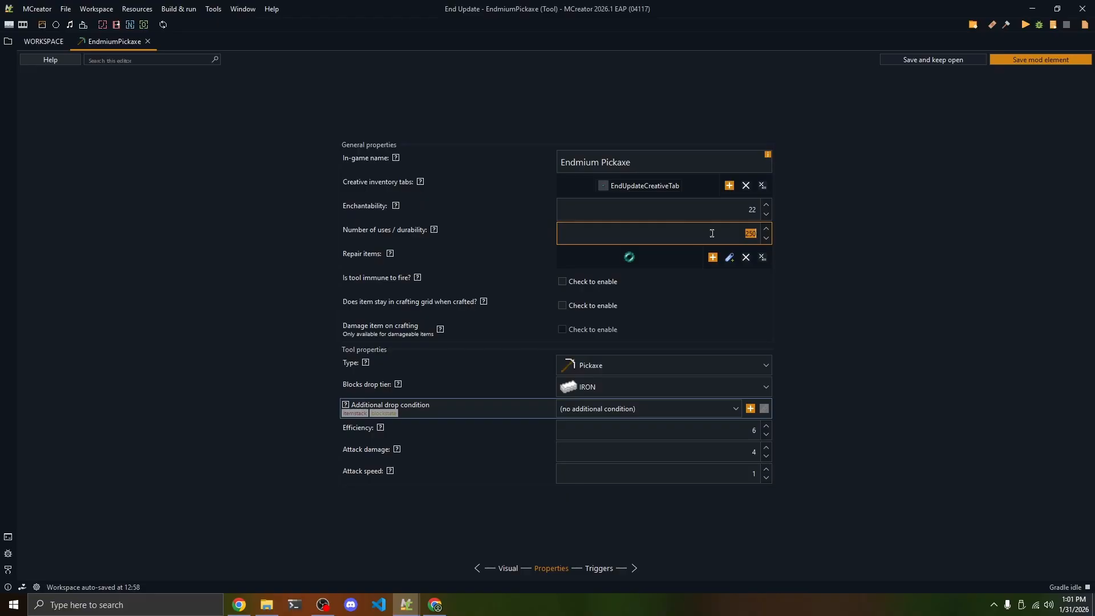
# Step: Consult the vanilla durability values and set the pickaxe's number of uses to 950
pyautogui.moveTo(434, 229)
pyautogui.moveTo(496, 300); pyautogui.dragTo(509, 304)
pyautogui.doubleClick(485, 291)
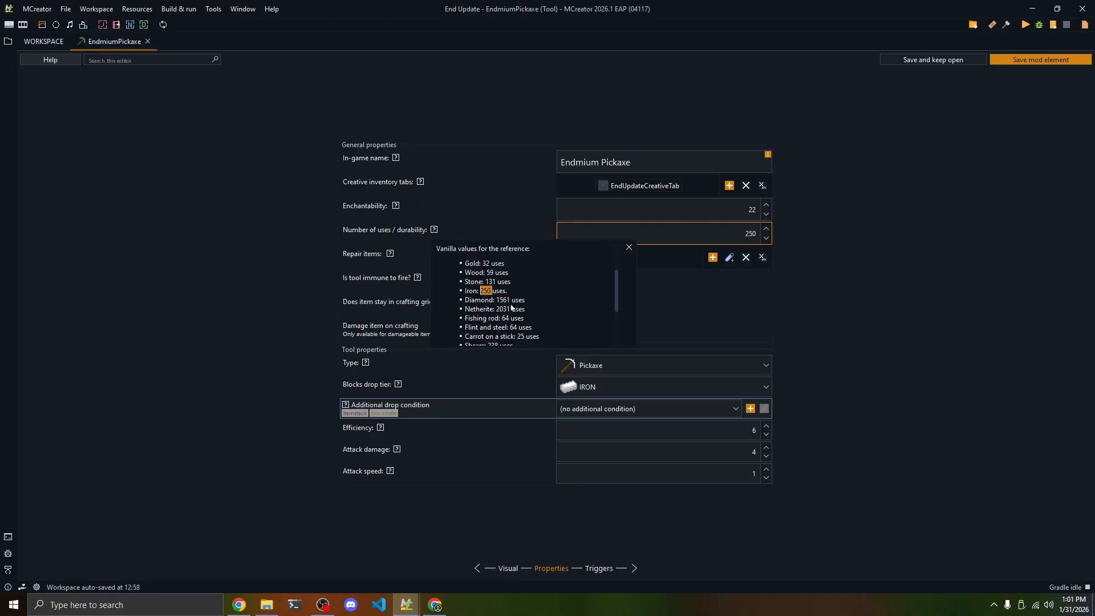
pyautogui.click(734, 230)
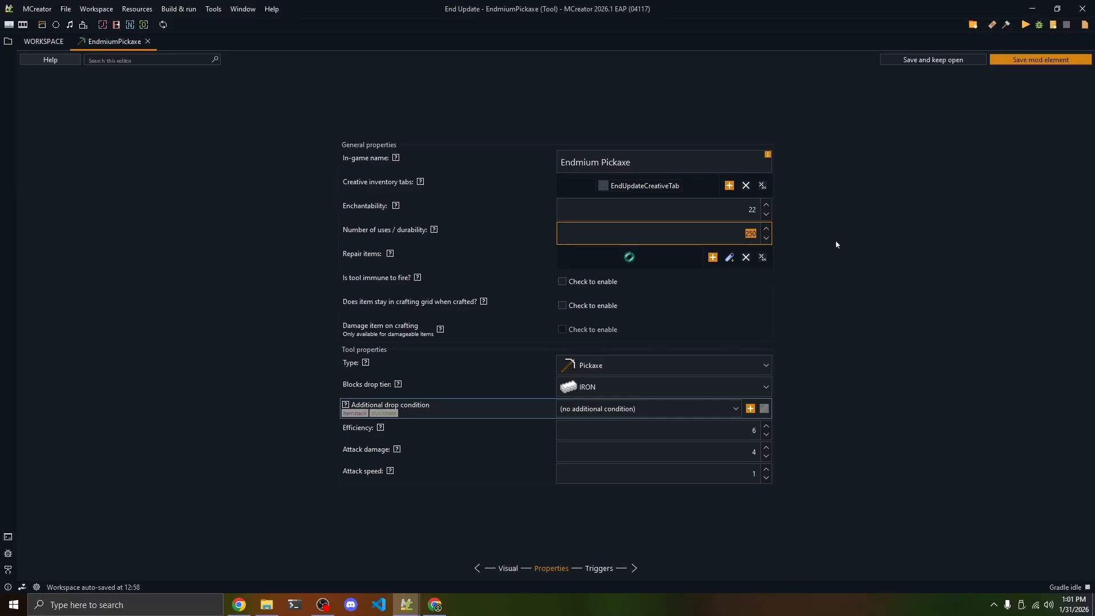
pyautogui.write('925')
pyautogui.press('BackSpace')
pyautogui.press('BackSpace')
pyautogui.write('50')
pyautogui.press('Tab')
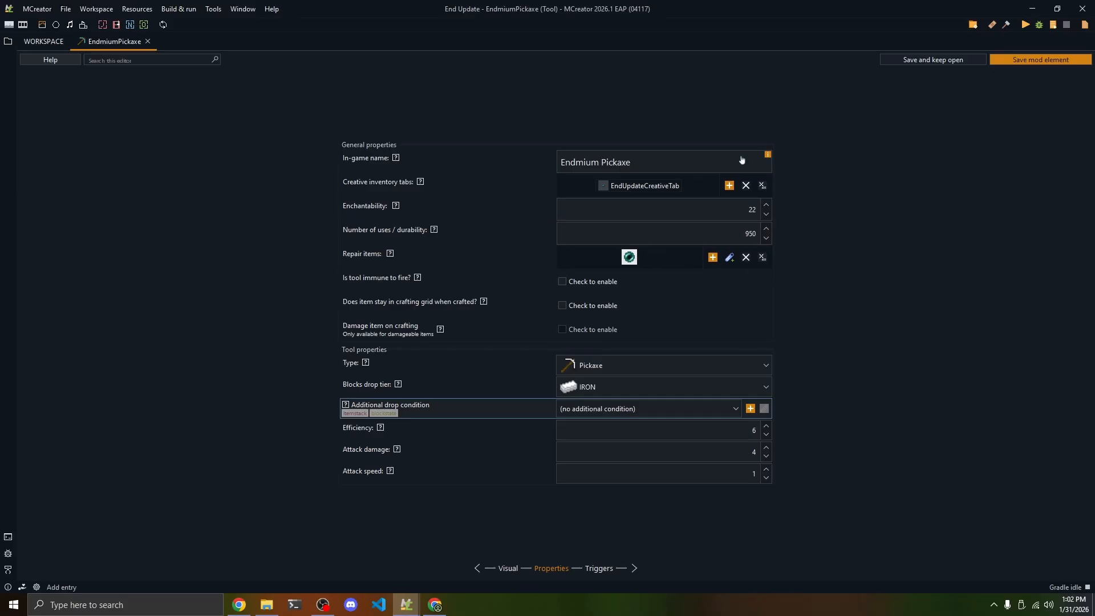
pyautogui.moveTo(656, 166); pyautogui.dragTo(540, 164)
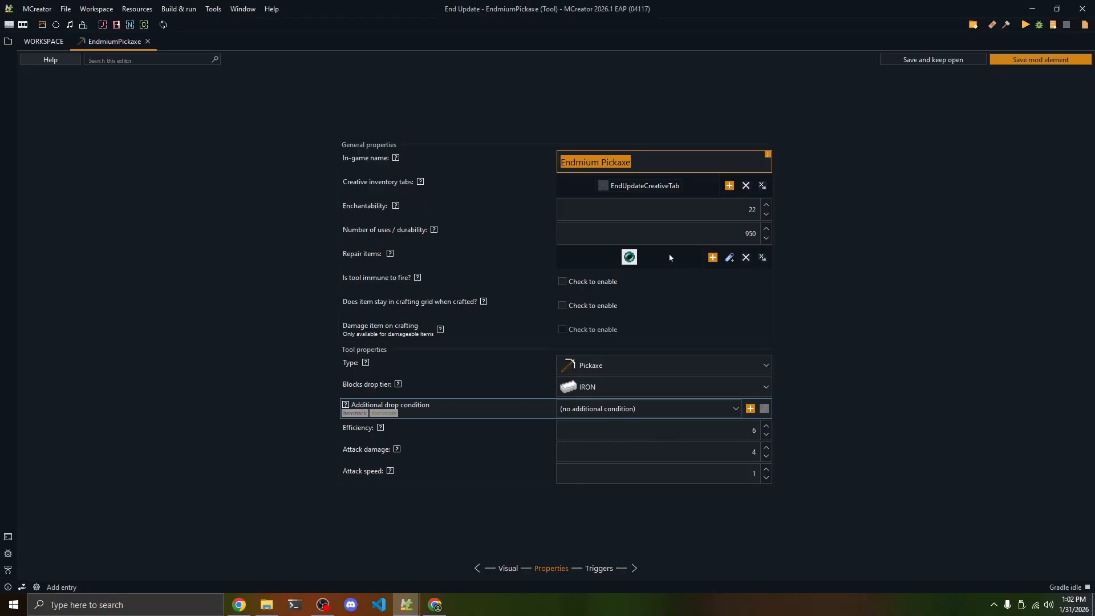
pyautogui.click(667, 209)
pyautogui.press('Tab')
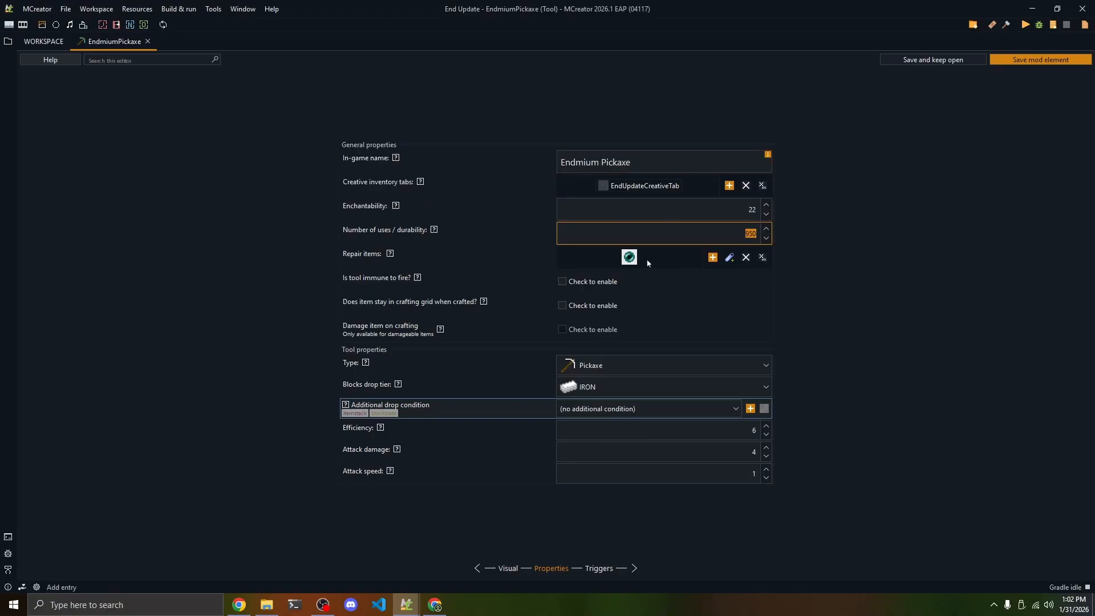
pyautogui.press('Tab')
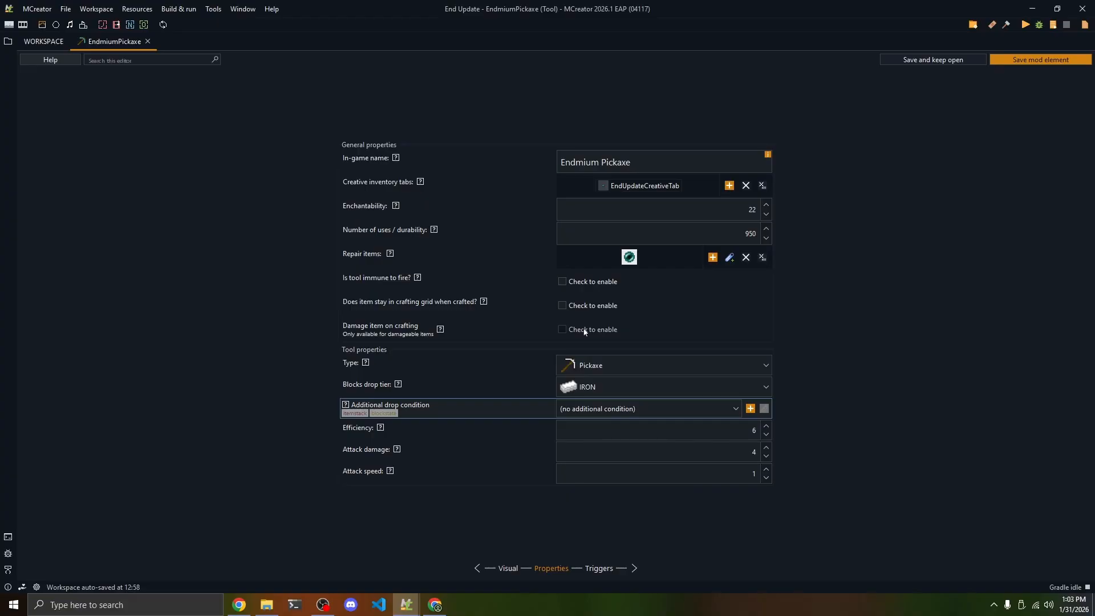
# Step: Look through the available tool types, keeping Pickaxe as the tool's type
pyautogui.click(601, 367)
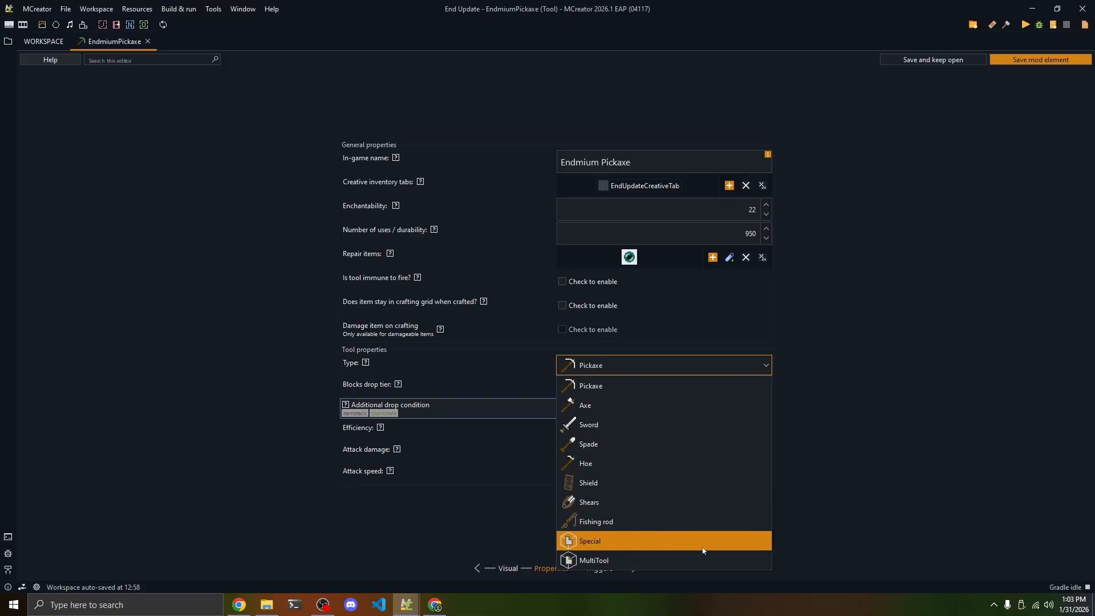
pyautogui.click(647, 386)
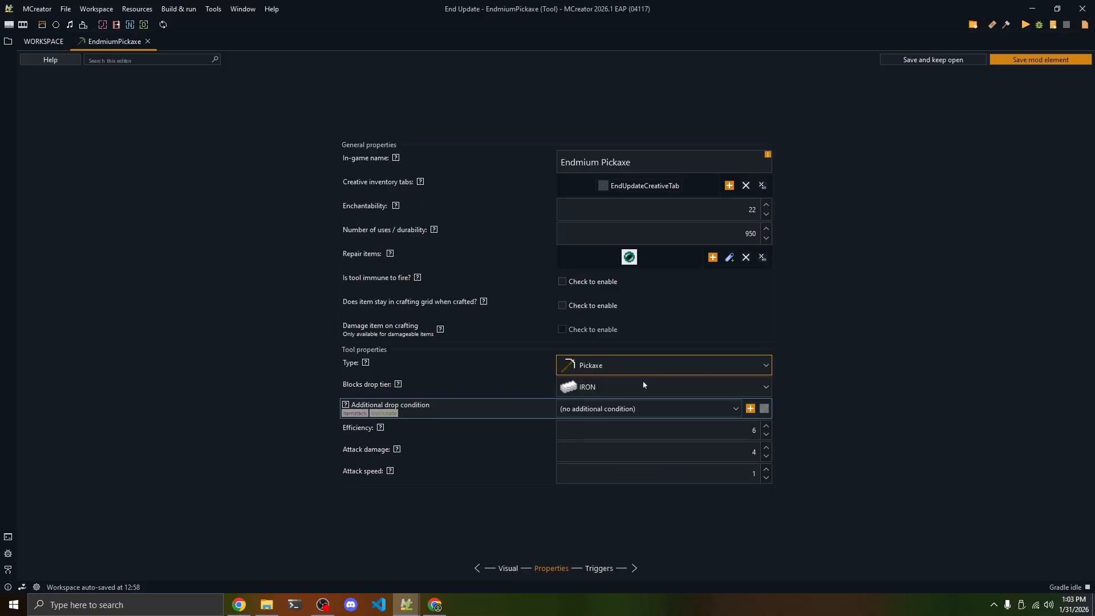
pyautogui.click(587, 387)
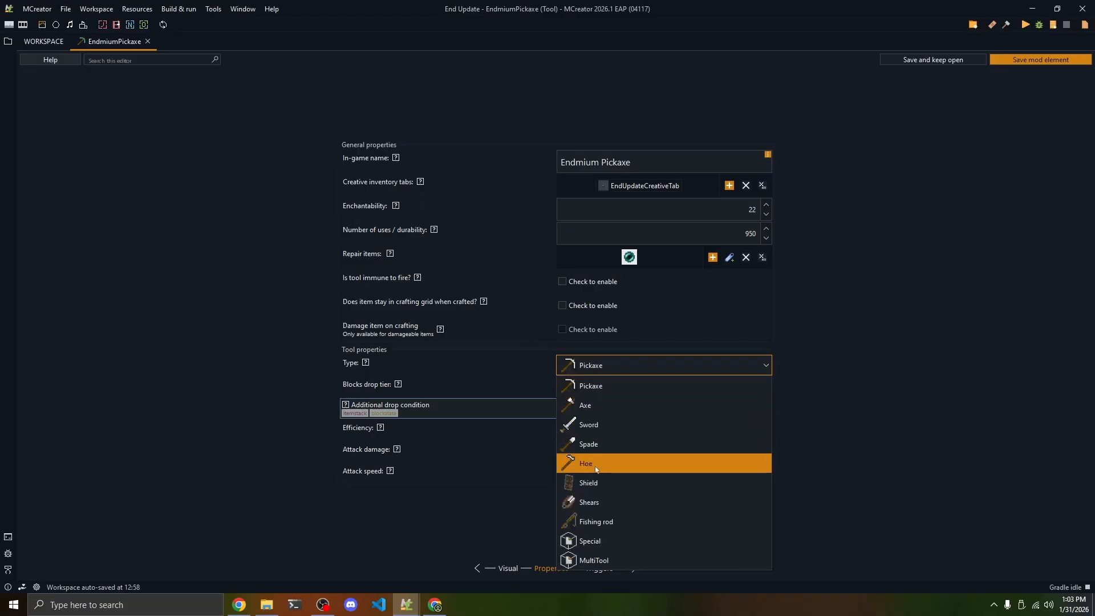
pyautogui.click(589, 389)
# Step: Set the pickaxe's blocks drop tier to DIAMOND
pyautogui.click(623, 389)
pyautogui.click(631, 387)
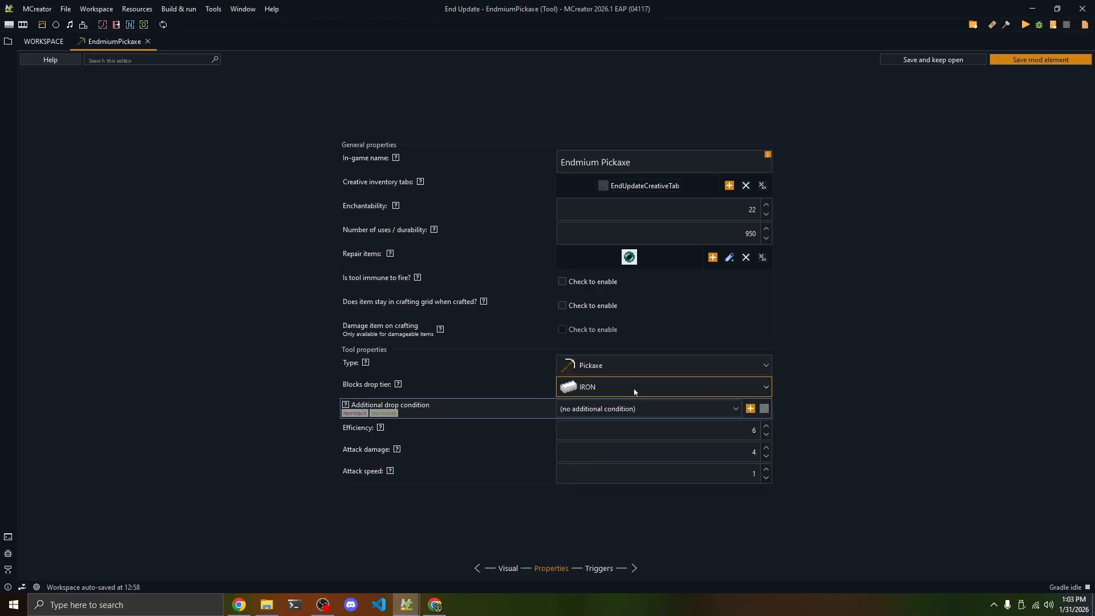
pyautogui.click(636, 388)
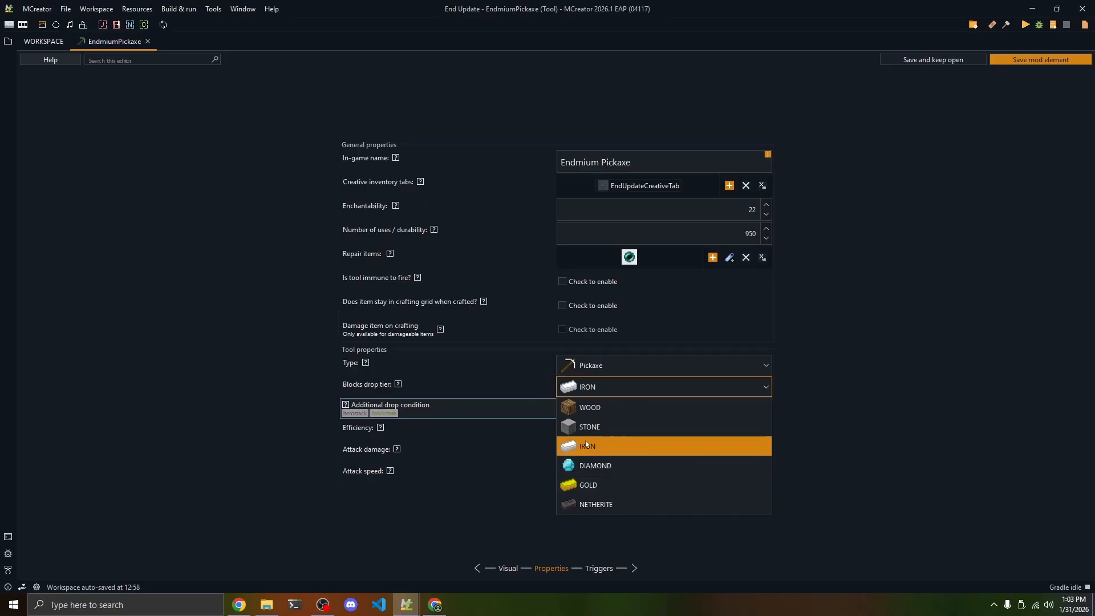
pyautogui.click(736, 383)
pyautogui.click(648, 386)
pyautogui.click(611, 467)
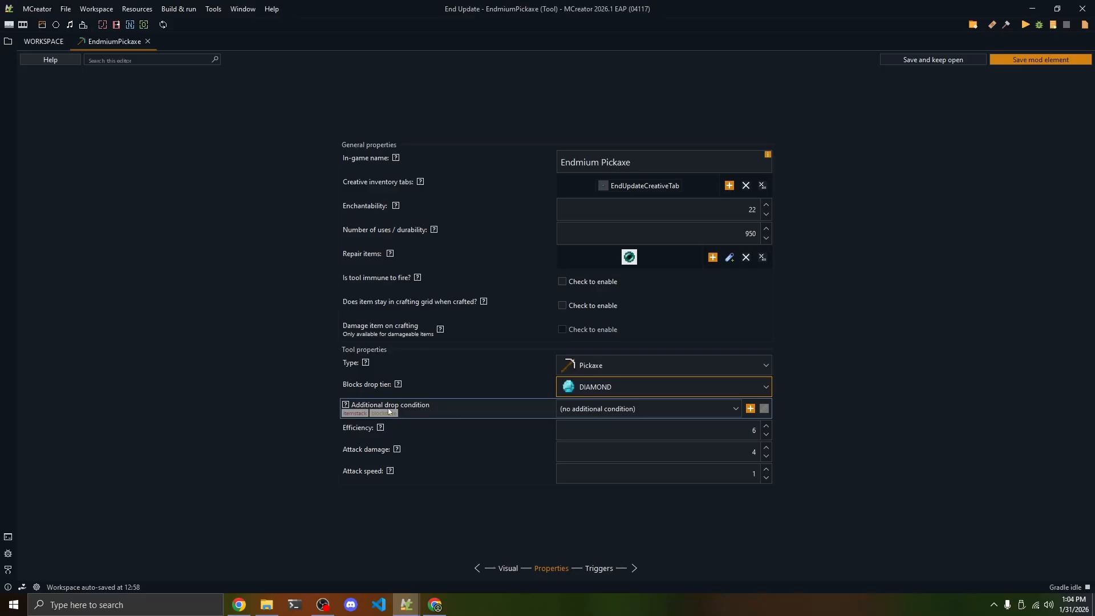
# Step: Consult the vanilla efficiency values and set the pickaxe's efficiency to 10
pyautogui.click(375, 430)
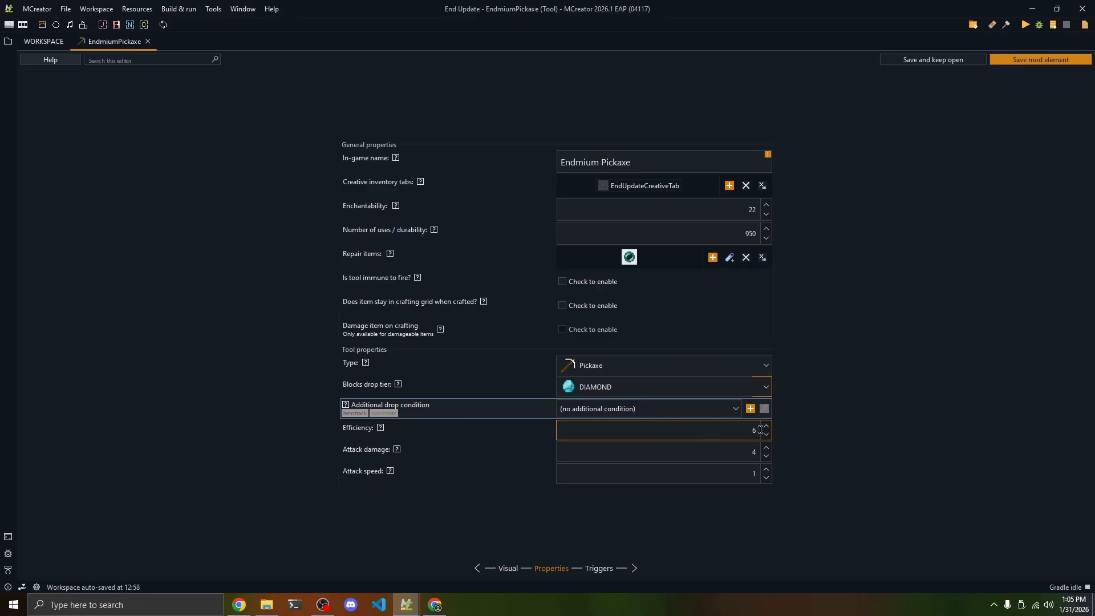
pyautogui.moveTo(759, 429); pyautogui.dragTo(739, 427)
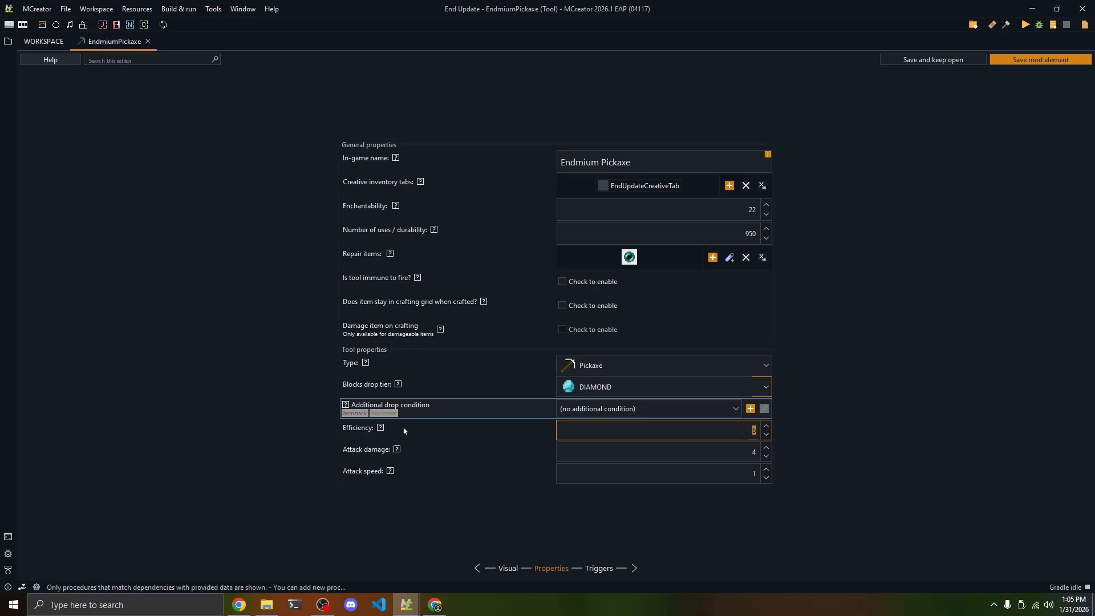
pyautogui.moveTo(380, 428)
pyautogui.moveTo(563, 477); pyautogui.dragTo(559, 509)
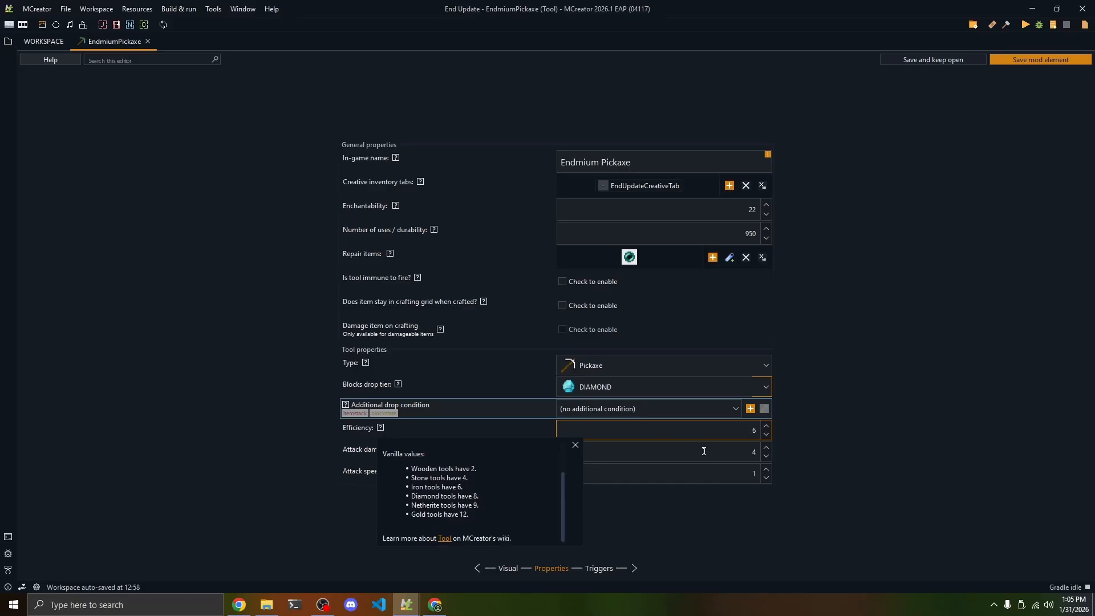
pyautogui.moveTo(705, 434); pyautogui.dragTo(862, 424)
pyautogui.write('10')
# Step: Switch to the Minecraft Wiki Damage page, look up the pickaxe's Java Edition attack speed and attack damage, and return to MCreator
pyautogui.hotkey('alt', 'Tab')
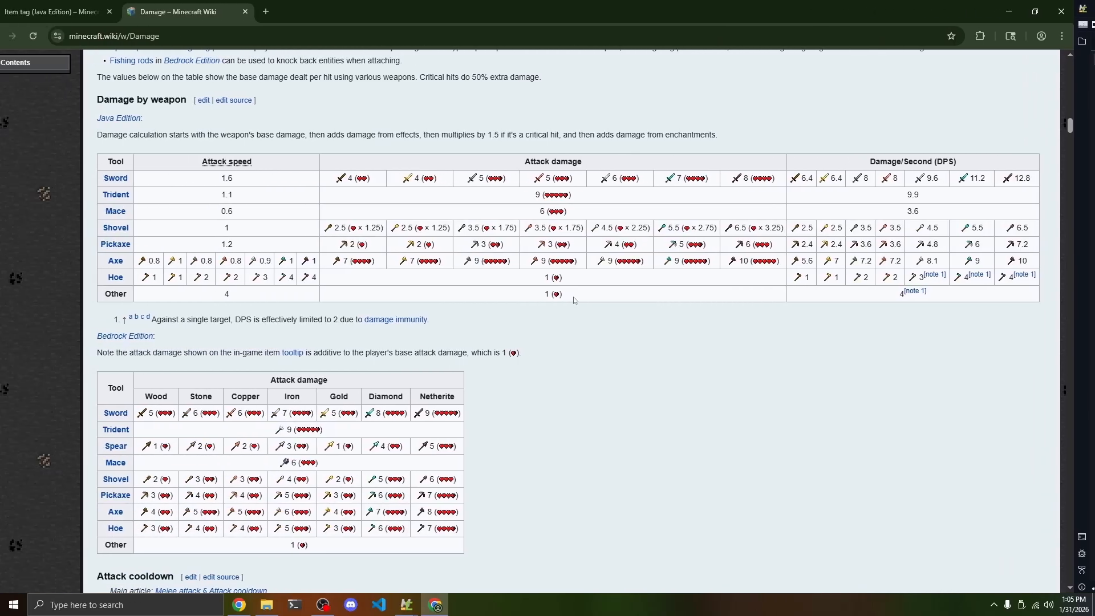
pyautogui.moveTo(254, 245); pyautogui.dragTo(241, 245)
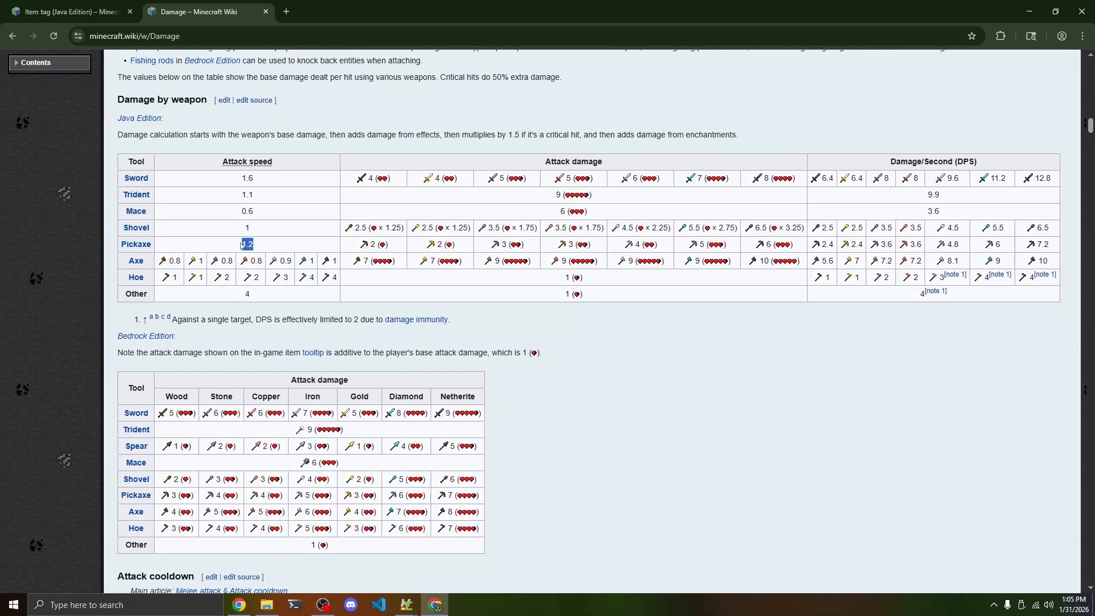
pyautogui.doubleClick(636, 245)
pyautogui.click(637, 245)
pyautogui.hotkey('alt', 'Tab')
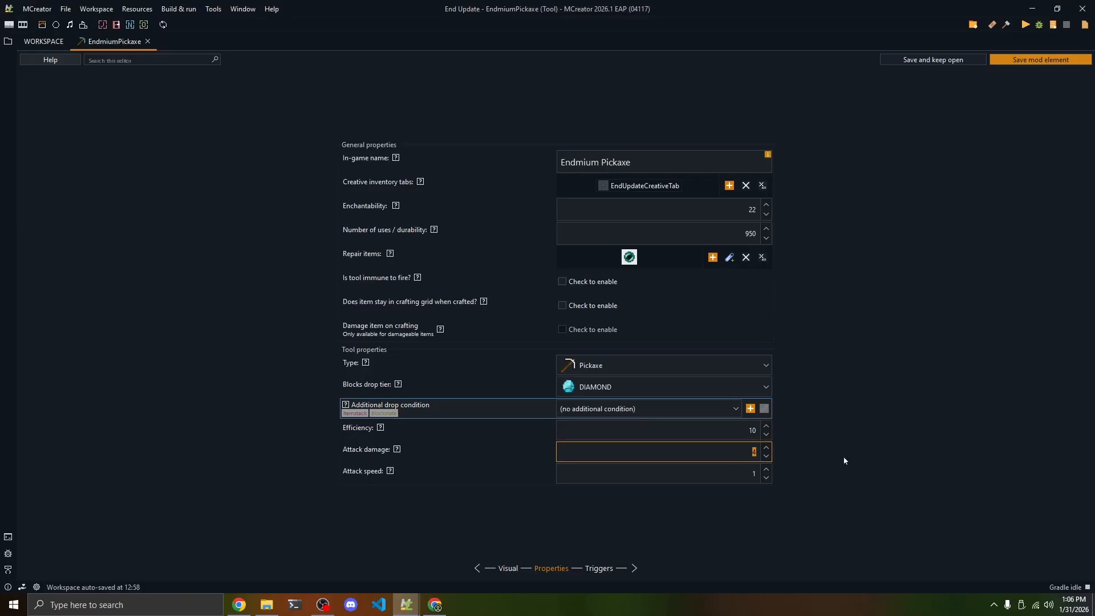
# Step: Check the pickaxe's triggers and save the mod element
pyautogui.click(599, 568)
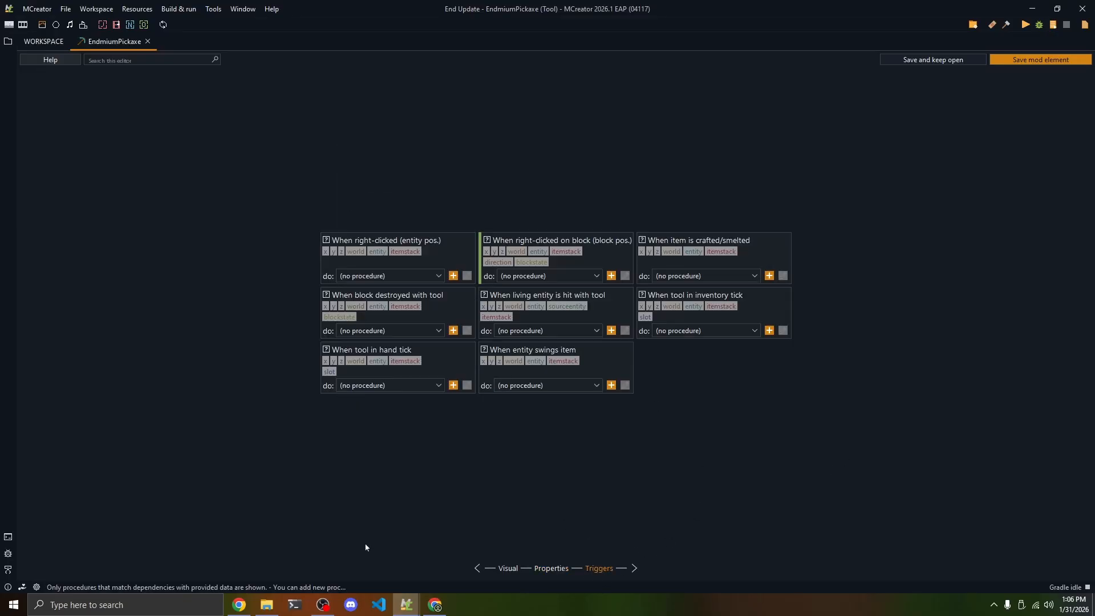
pyautogui.click(1011, 61)
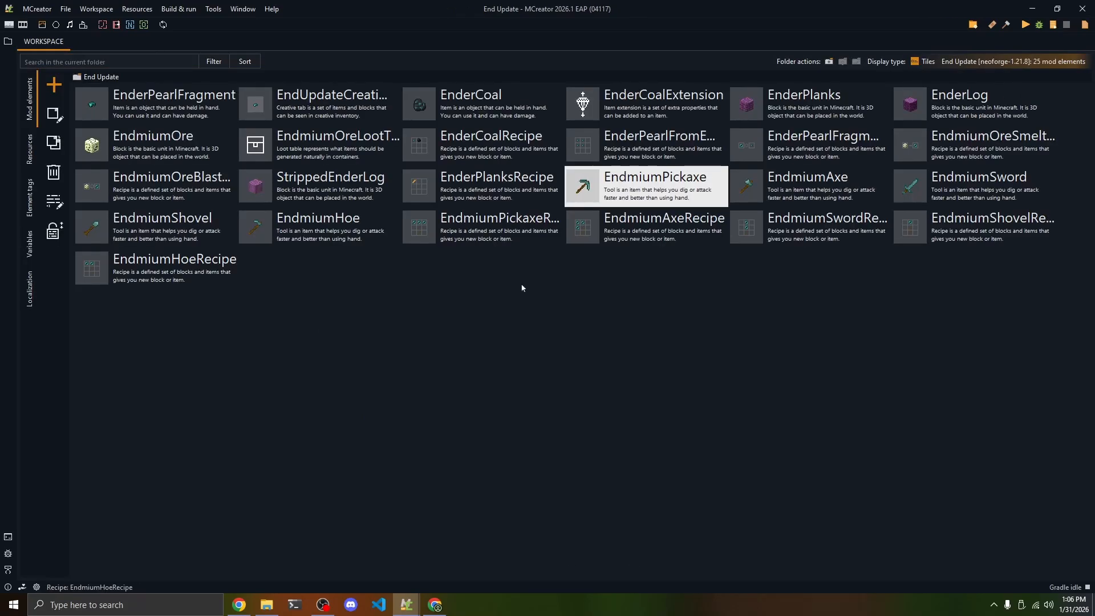
pyautogui.press('Right')
pyautogui.press('Right')
pyautogui.press('Right')
pyautogui.press('Right')
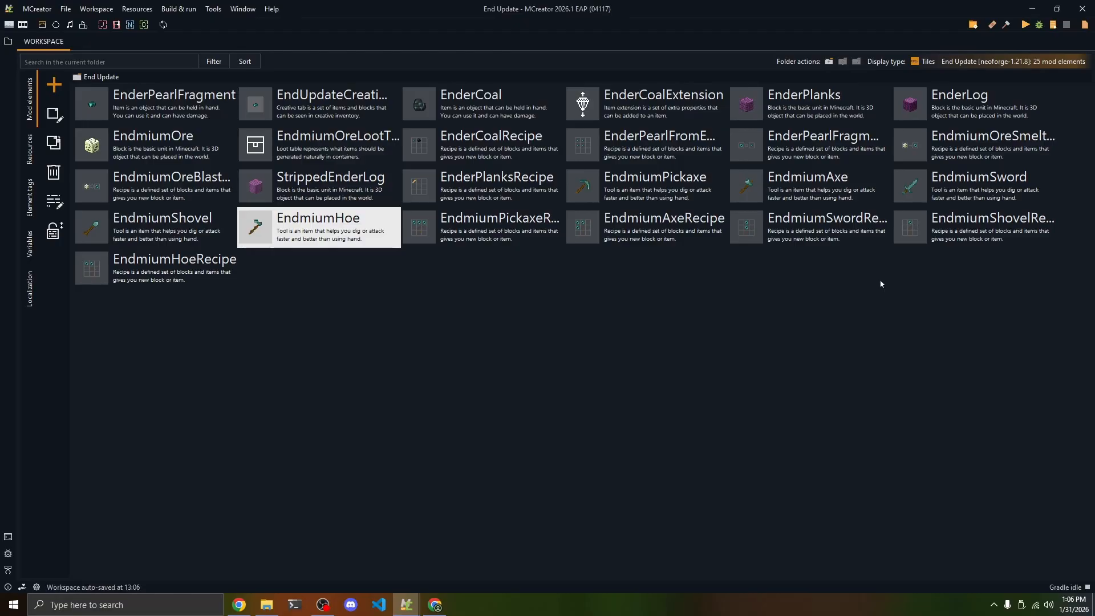
# Step: Open the EndmiumAxe element and review its creative tab, durability, blocks drop tier, attack damage and attack speed
pyautogui.doubleClick(827, 188)
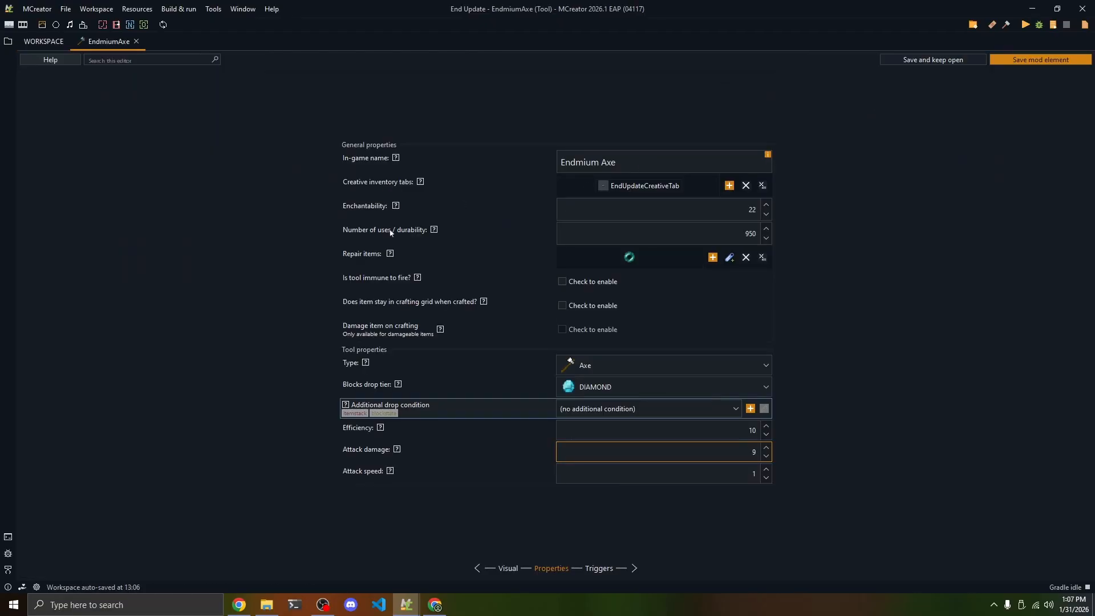
pyautogui.click(639, 185)
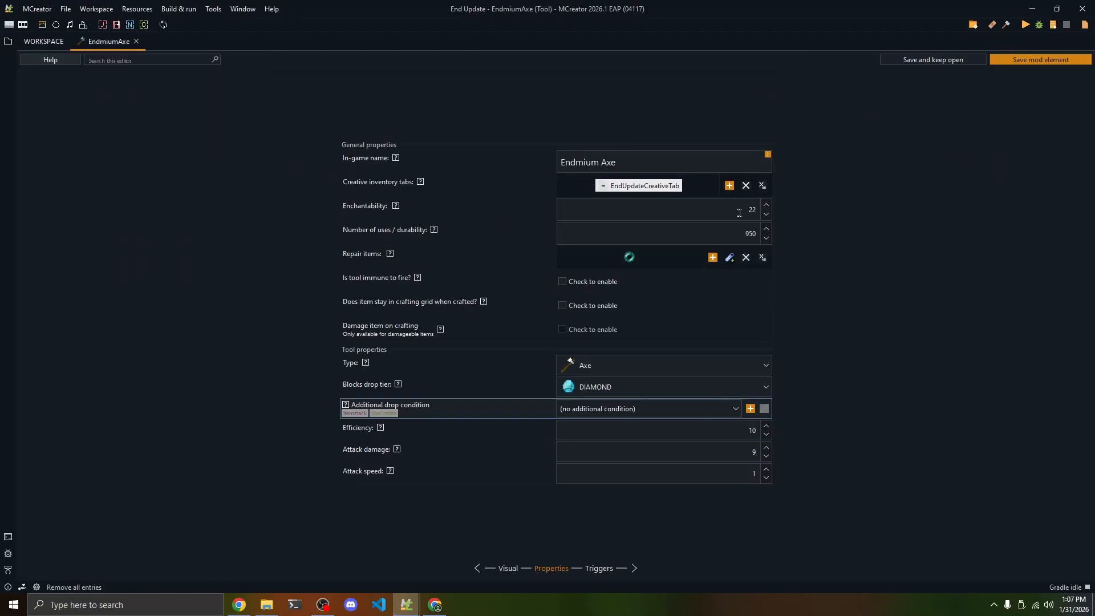
pyautogui.press('Tab')
pyautogui.press('Tab')
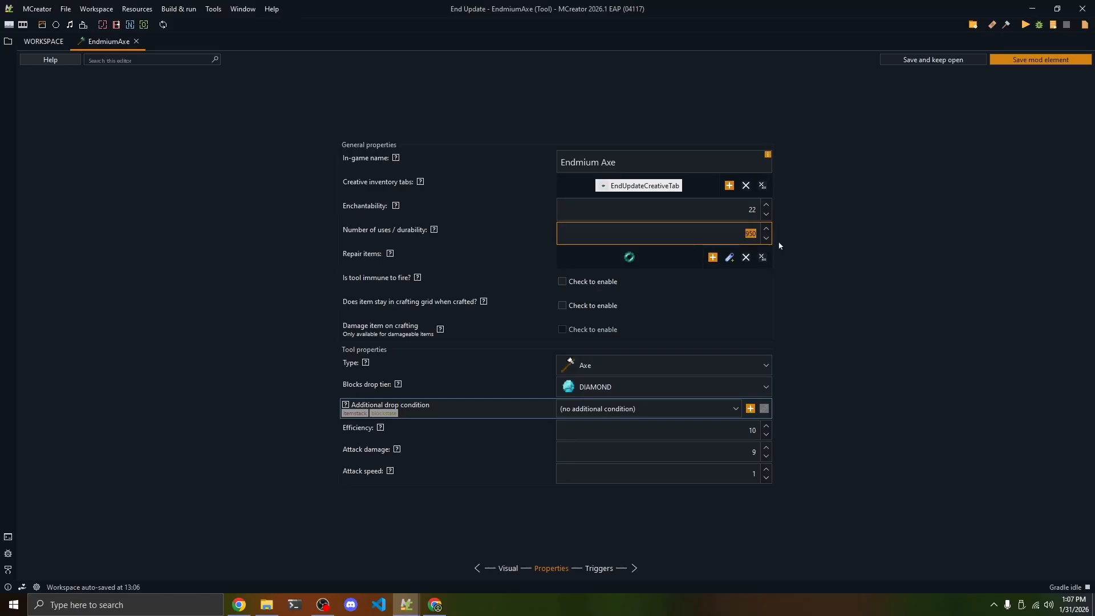
pyautogui.click(615, 386)
pyautogui.click(618, 385)
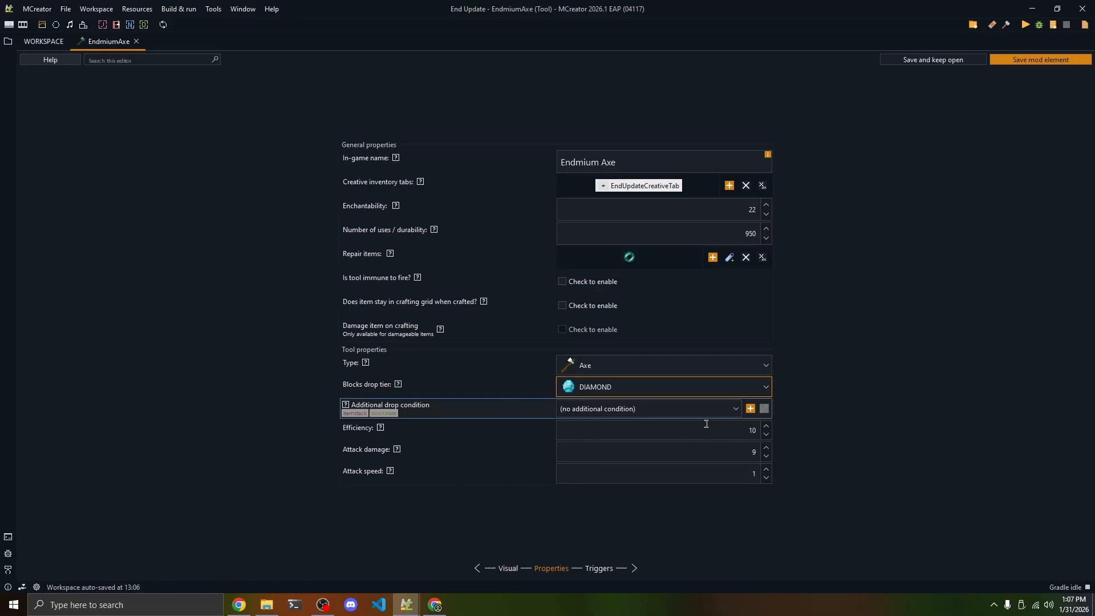
pyautogui.press('Tab')
pyautogui.press('Tab')
pyautogui.press('Tab')
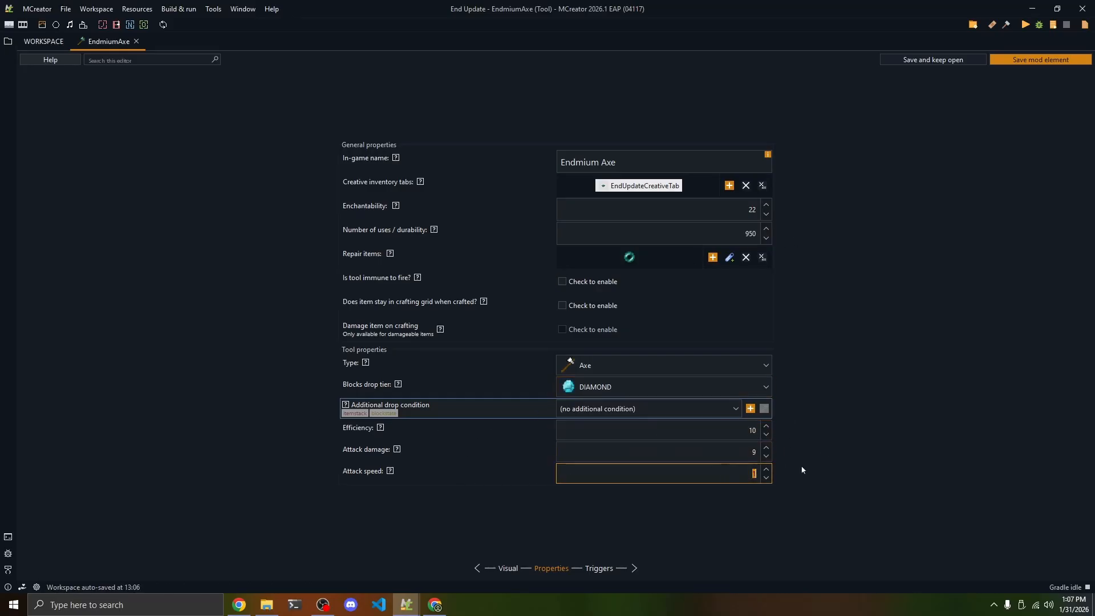
pyautogui.hotkey('shift', 'Tab')
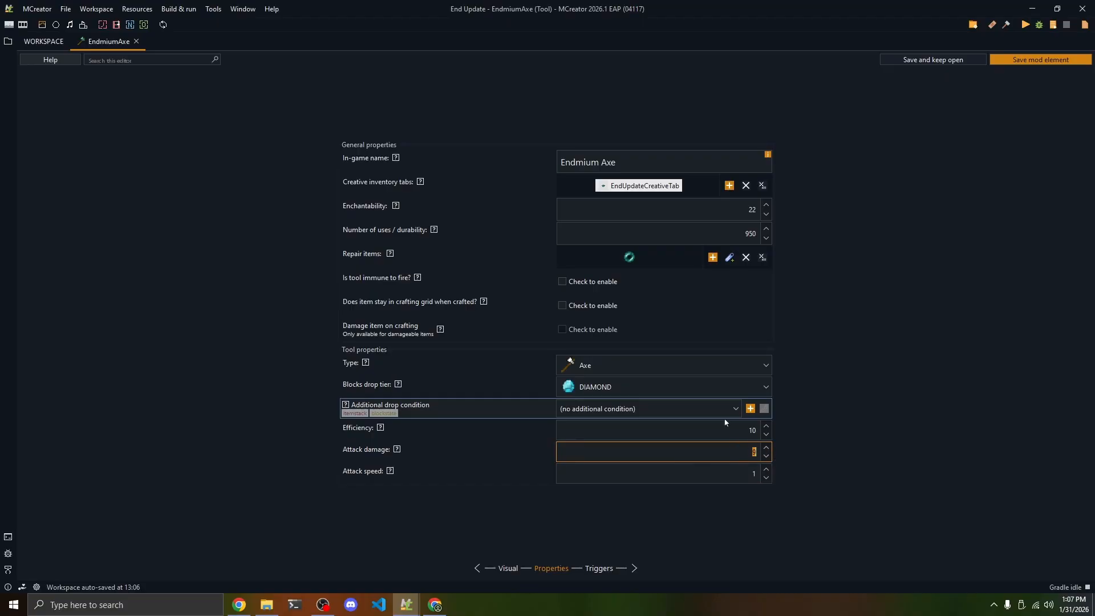
# Step: Compare the axe attack speeds of the different materials in the Minecraft Wiki's Java Edition damage table, and return to MCreator
pyautogui.hotkey('alt', 'Tab')
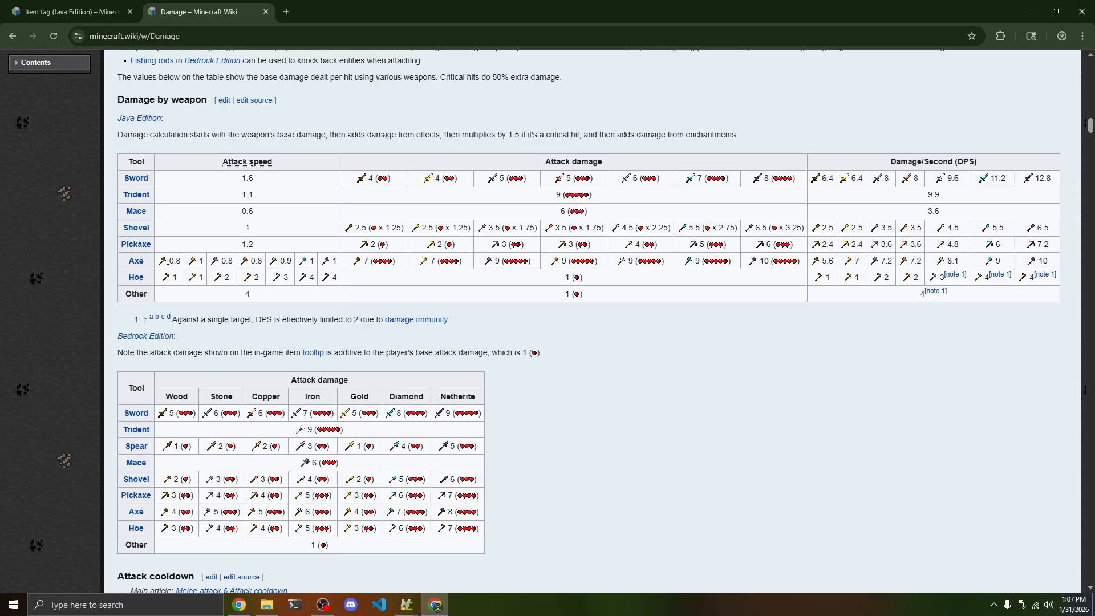
pyautogui.doubleClick(224, 261)
pyautogui.doubleClick(285, 260)
pyautogui.doubleClick(256, 261)
pyautogui.hotkey('alt', 'Tab')
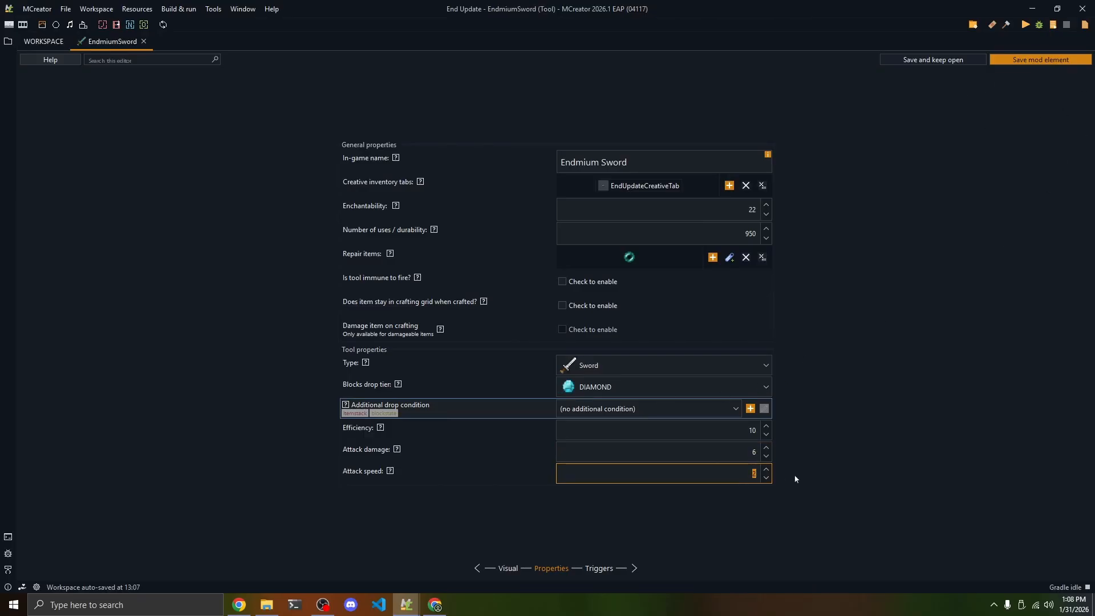
# Step: Set the EndmiumSword's attack speed to 1.6 and review its attack damage
pyautogui.write('6')
pyautogui.doubleClick(753, 470)
pyautogui.hotkey('shift', 'Tab')
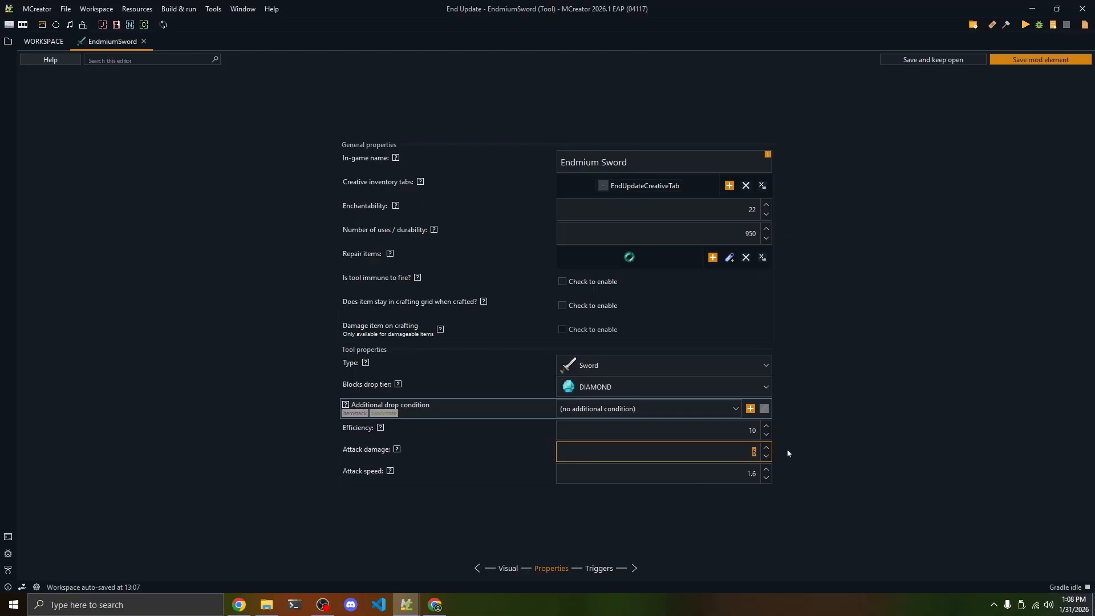
pyautogui.click(729, 455)
# Step: Set the EndmiumShovel's attack damage to 3 and save the mod element
pyautogui.moveTo(728, 455); pyautogui.dragTo(798, 485)
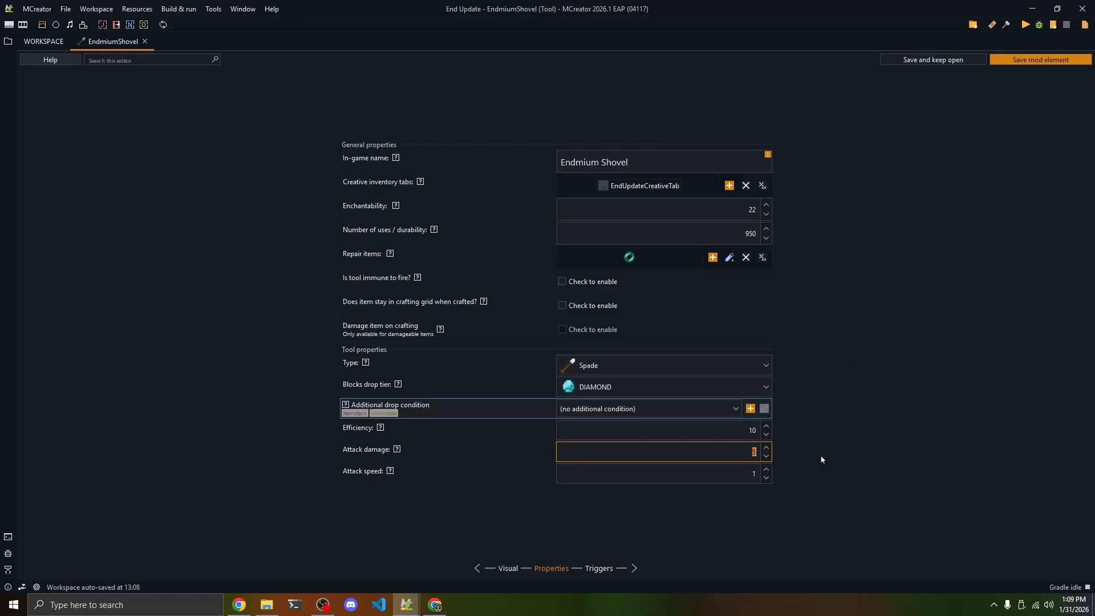
pyautogui.write('3')
pyautogui.moveTo(728, 465); pyautogui.dragTo(826, 469)
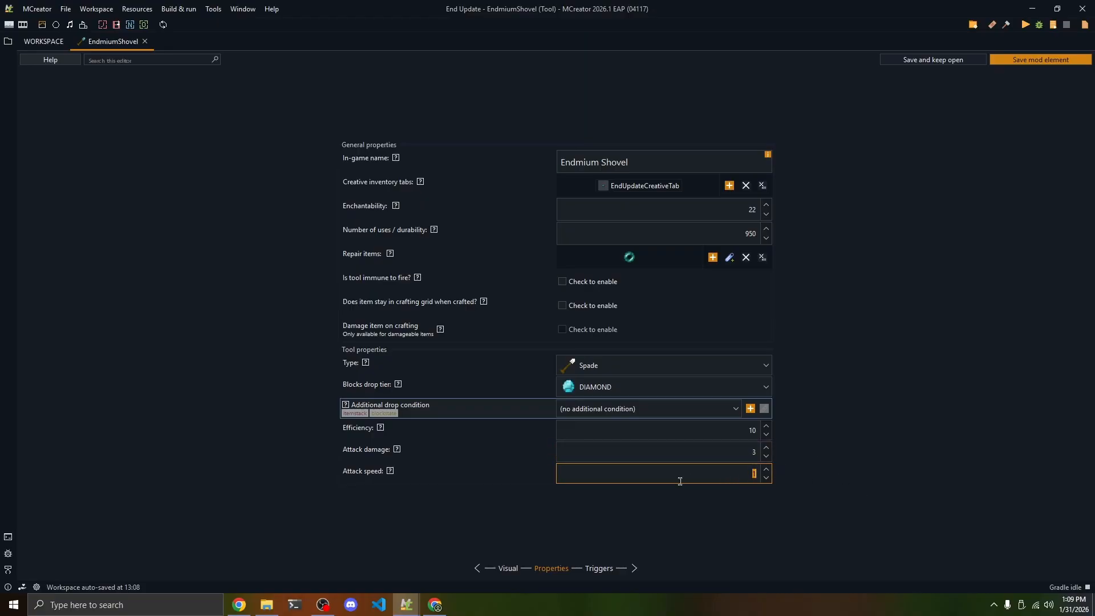
pyautogui.click(716, 475)
pyautogui.click(1041, 59)
# Step: Open the EndmiumHoe element, set its attack speed to 2 and save it
pyautogui.doubleClick(342, 226)
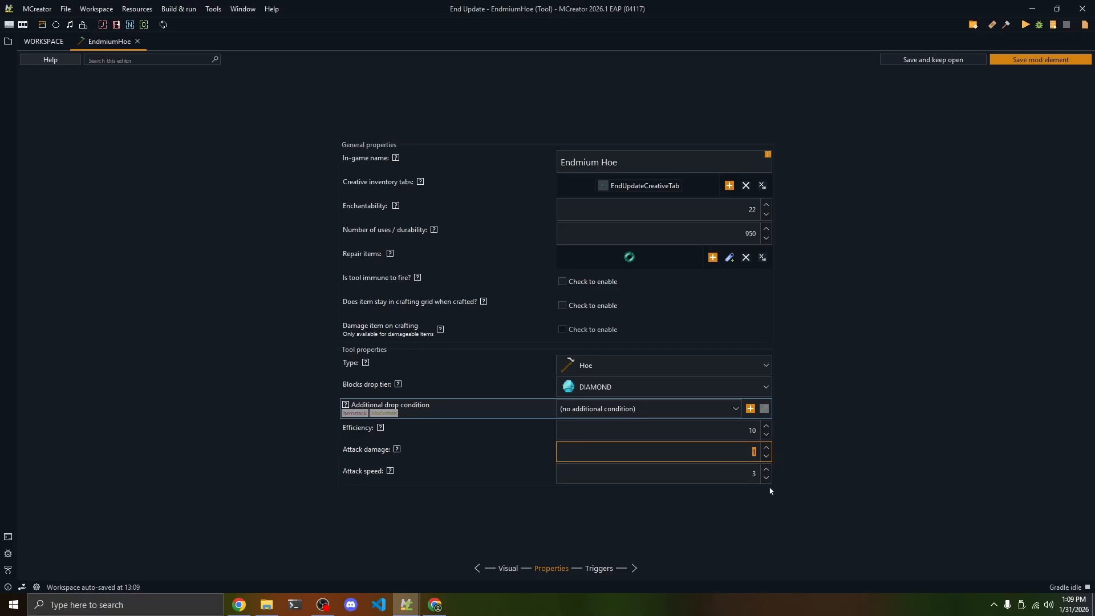
pyautogui.press('Tab')
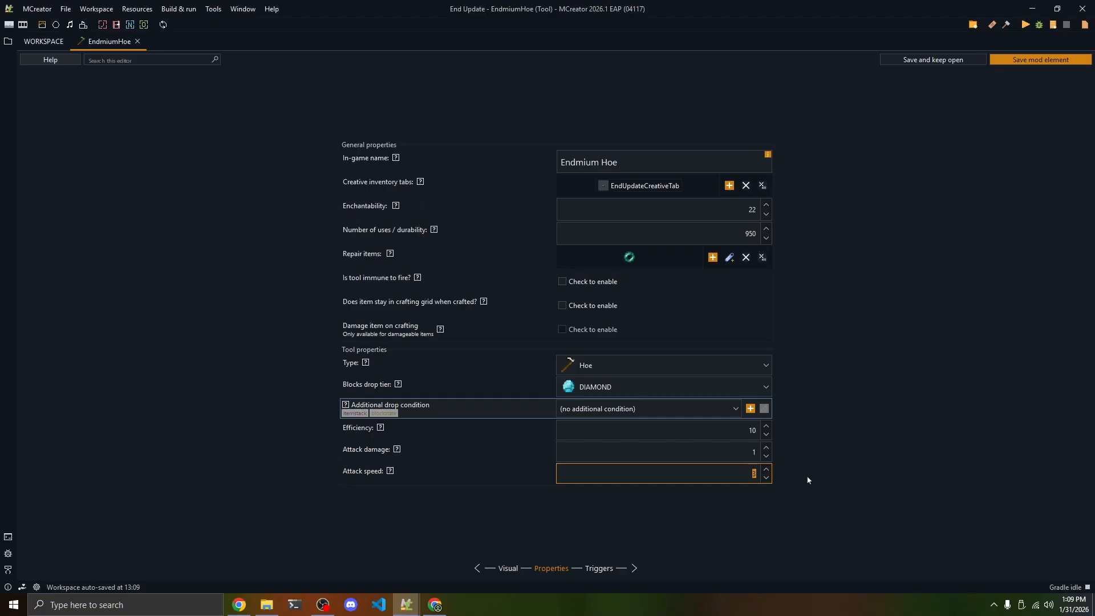
pyautogui.hotkey('ctrl', 's')
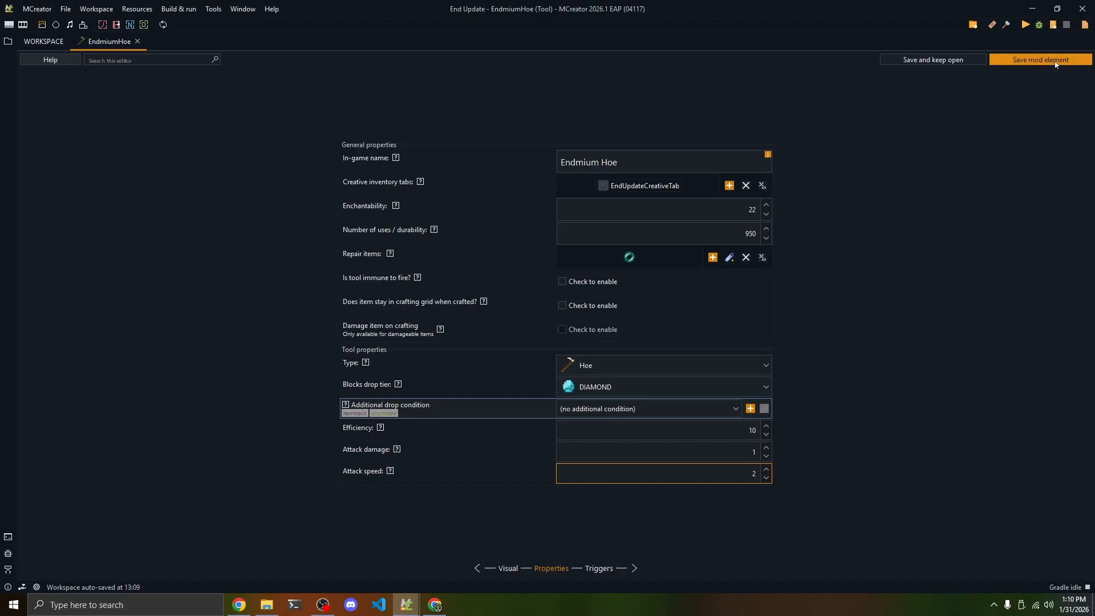
# Step: Go through the generated Endmium tool recipes in the workspace, up to EndmiumHoeRecipe
pyautogui.press('Right')
pyautogui.press('Right')
pyautogui.press('Right')
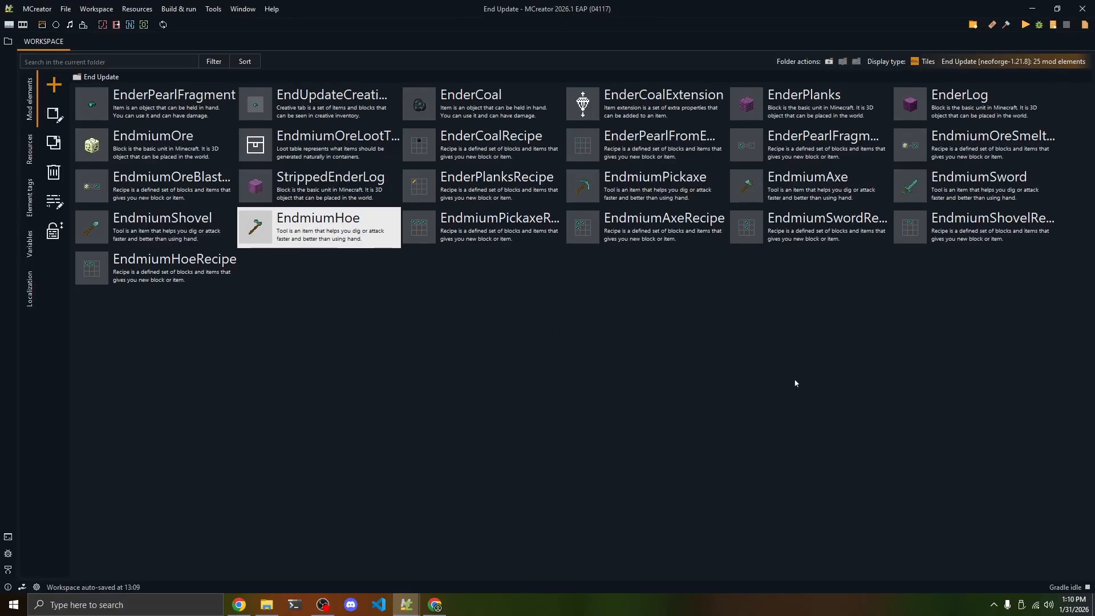
pyautogui.press('Right')
pyautogui.press('Return')
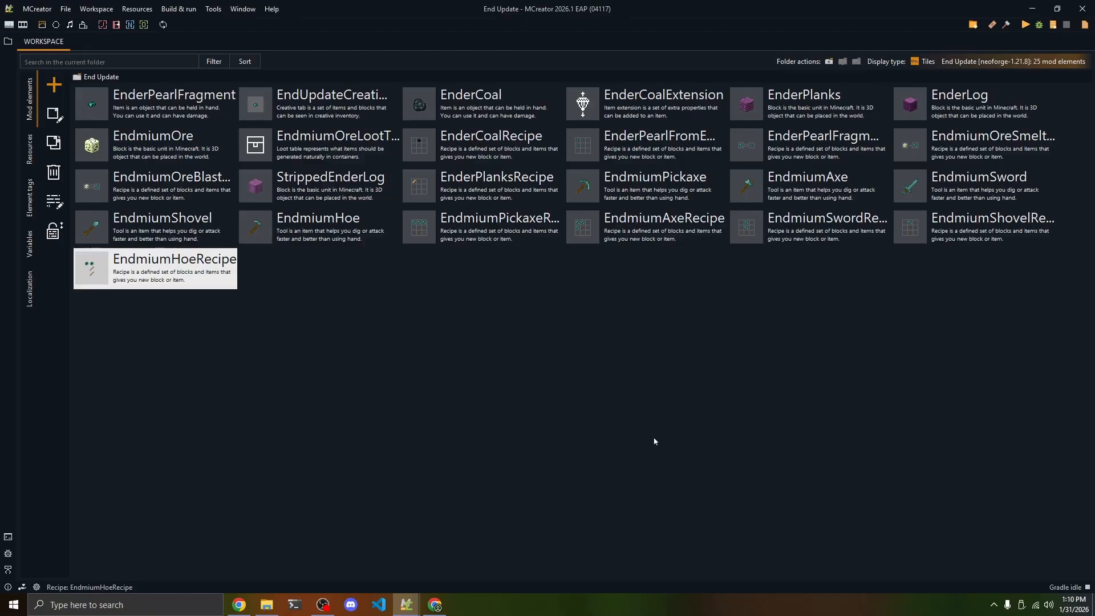
# Step: Generate an armor pack named Endmium from the dark teal base item with an armor power factor of 1
pyautogui.click(213, 9)
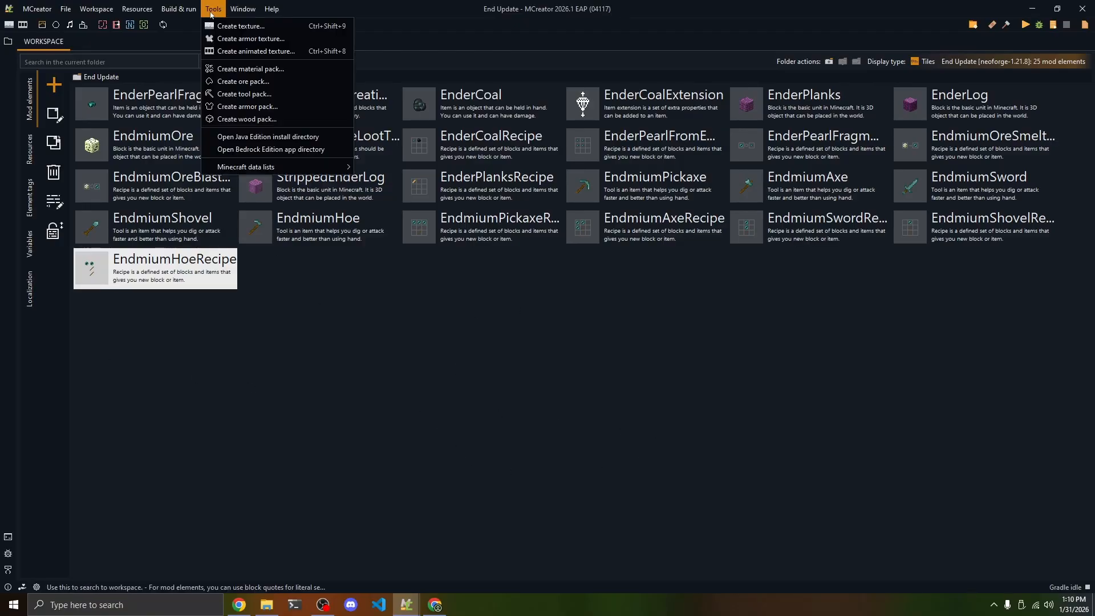
pyautogui.click(280, 108)
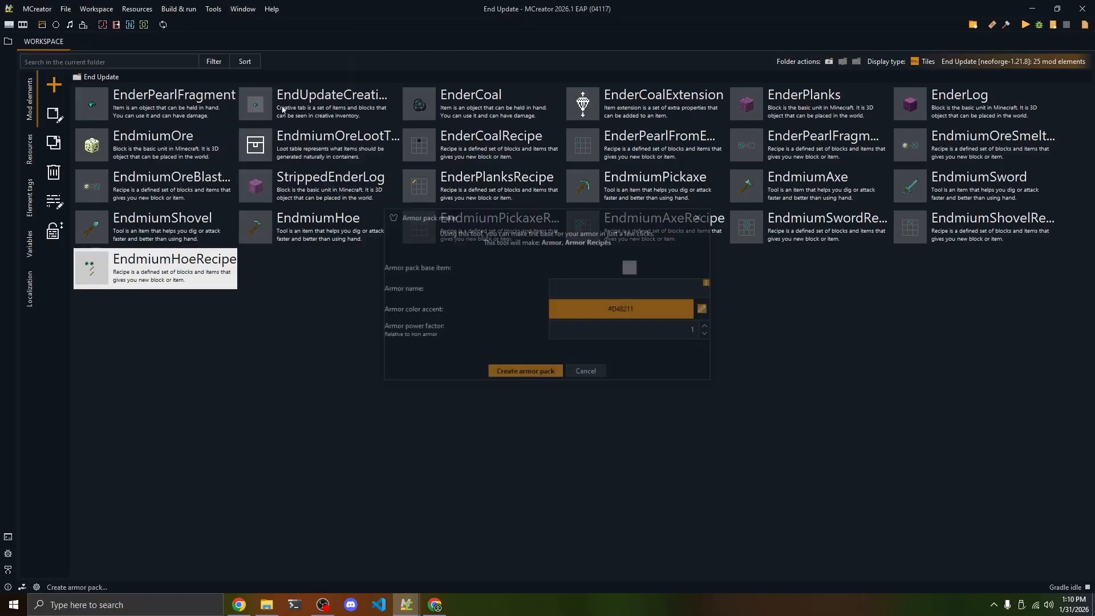
pyautogui.click(631, 267)
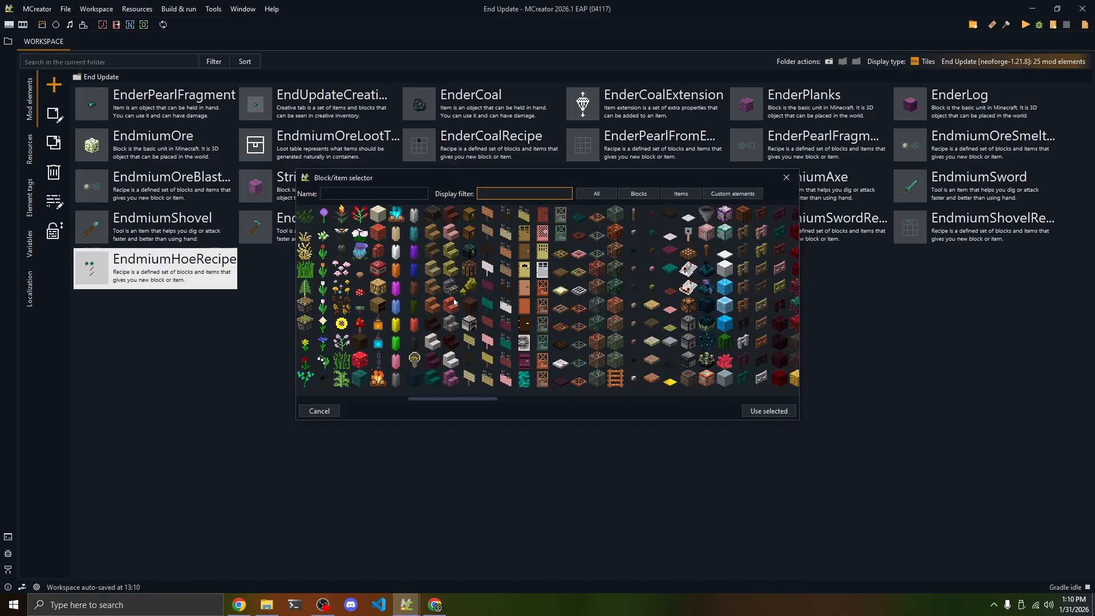
pyautogui.doubleClick(609, 308)
pyautogui.write('Endmium')
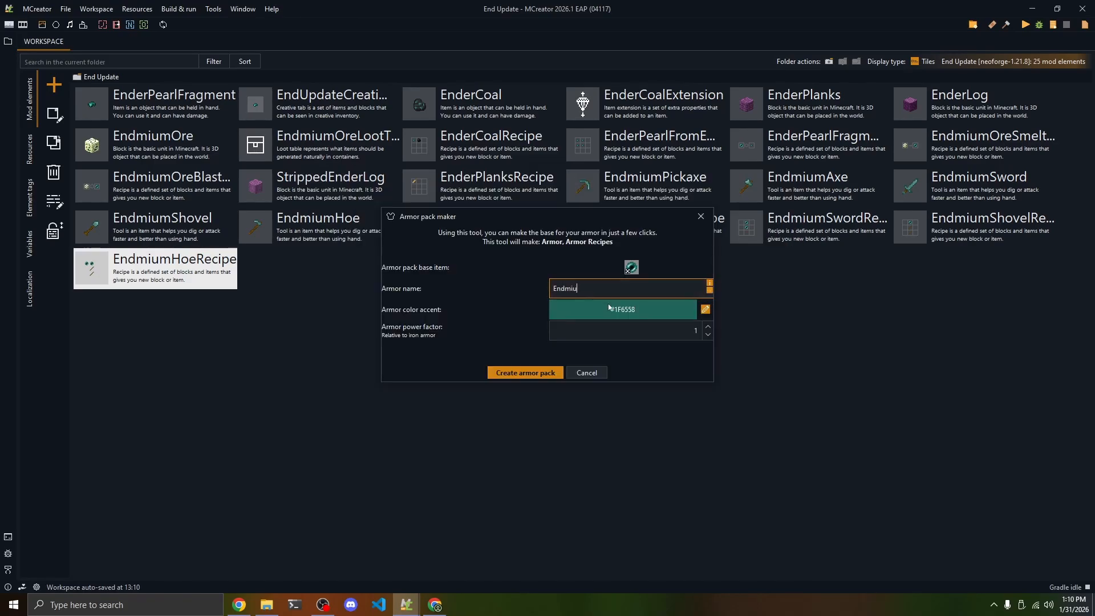
pyautogui.click(696, 329)
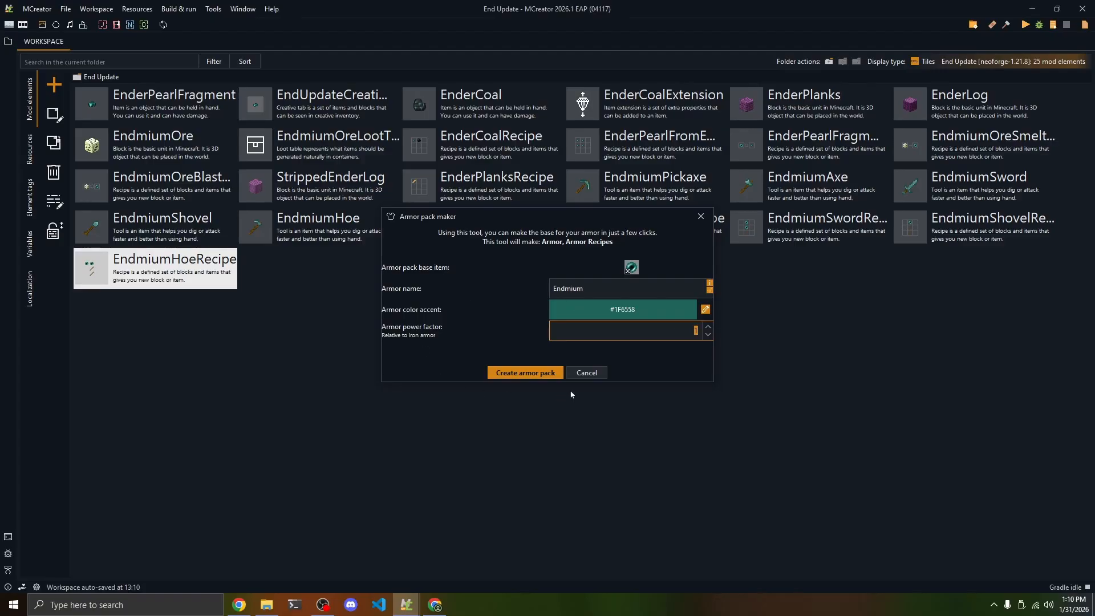
pyautogui.click(529, 373)
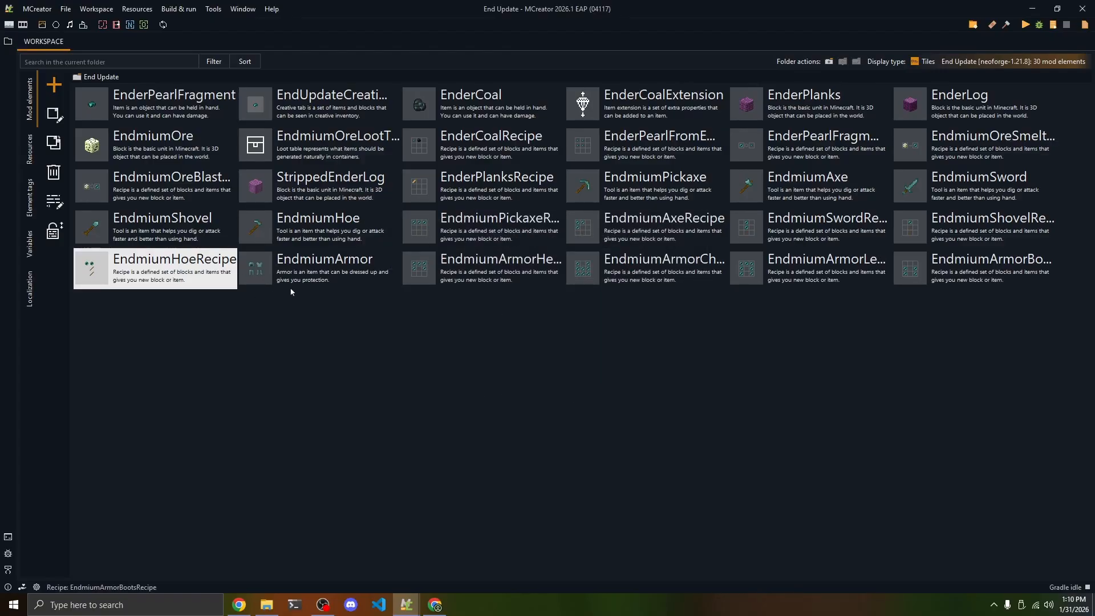
# Step: Look over the generated armor elements, open EndmiumArmor and go through the in-game names of its pieces
pyautogui.click(266, 269)
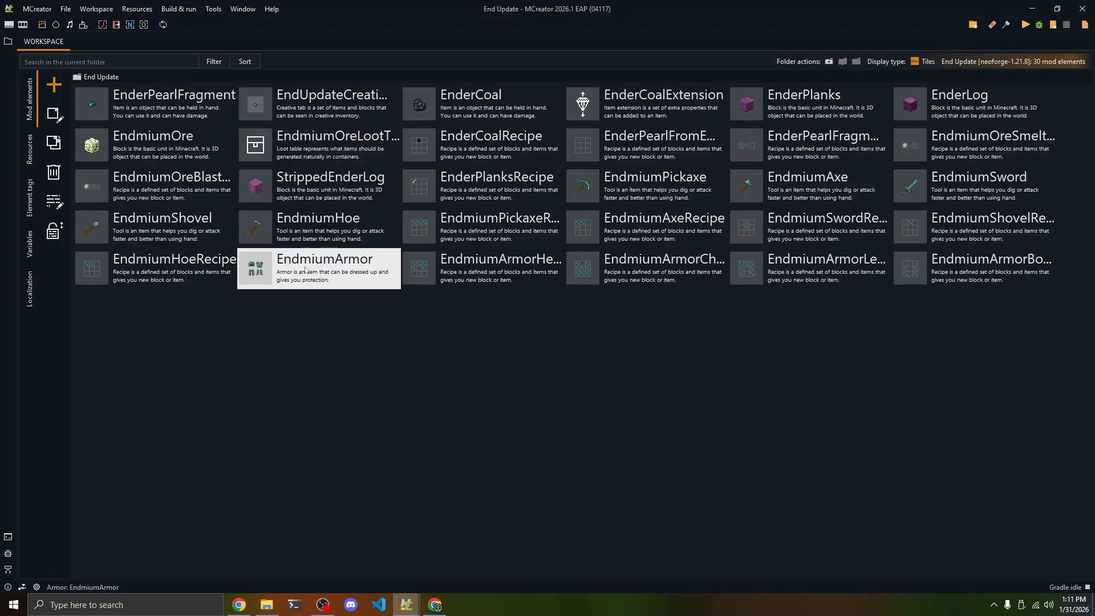
pyautogui.click(485, 276)
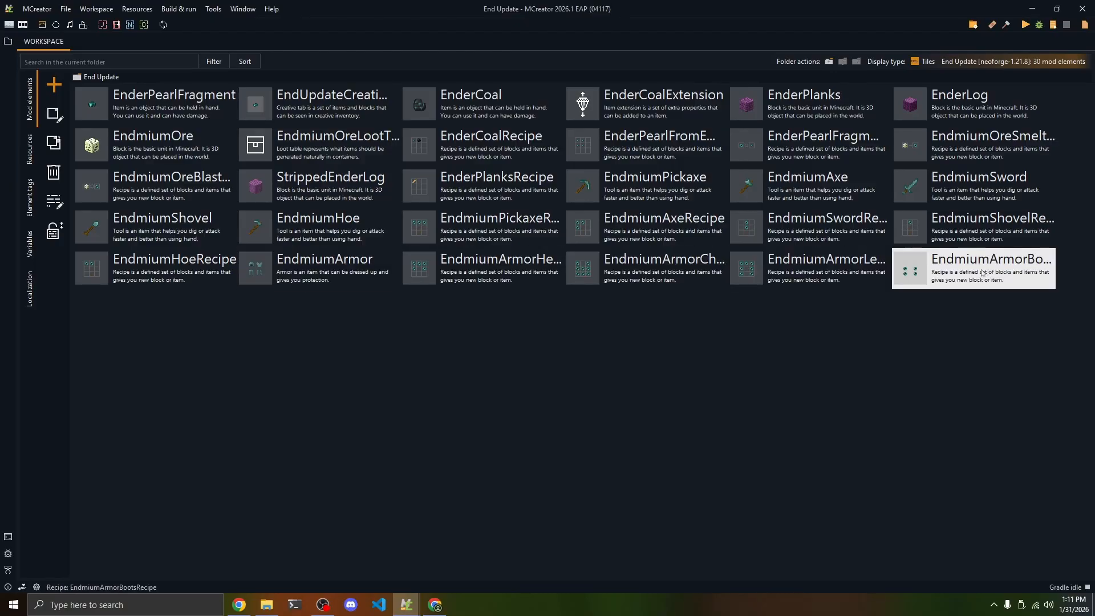
pyautogui.doubleClick(297, 264)
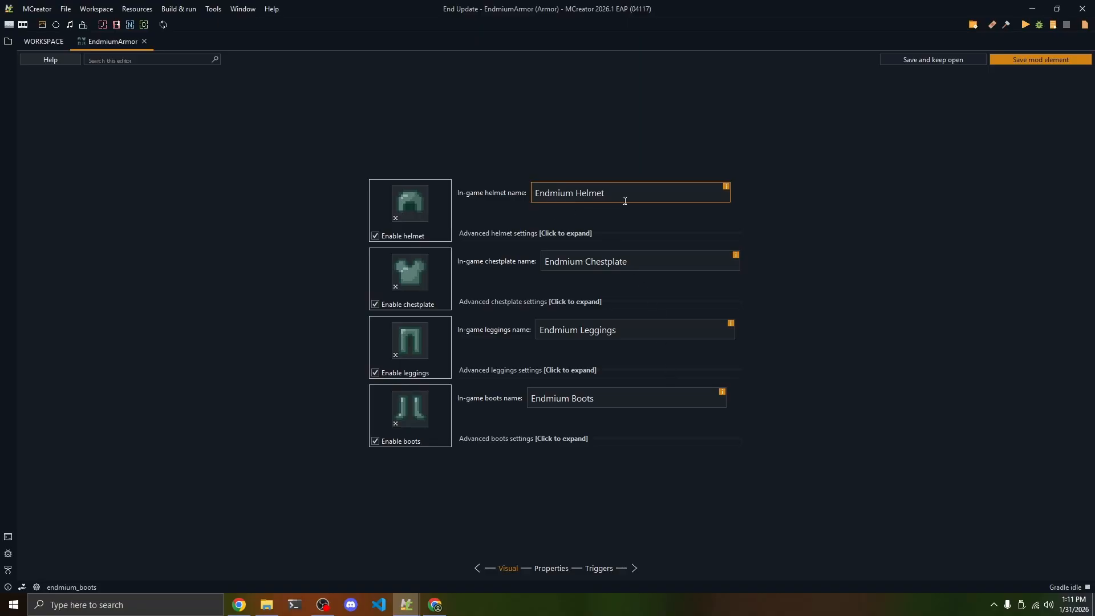
pyautogui.moveTo(624, 201); pyautogui.dragTo(516, 190)
pyautogui.press('Tab')
pyautogui.press('Tab')
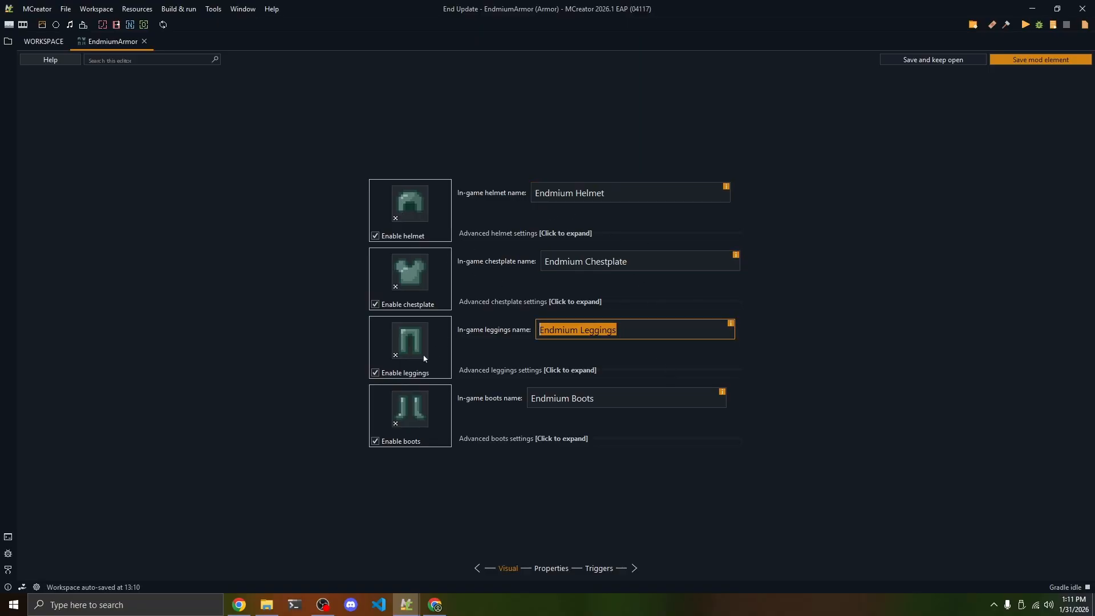
# Step: Disable the leggings and the chestplate in turn, enabling each of them again
pyautogui.click(375, 372)
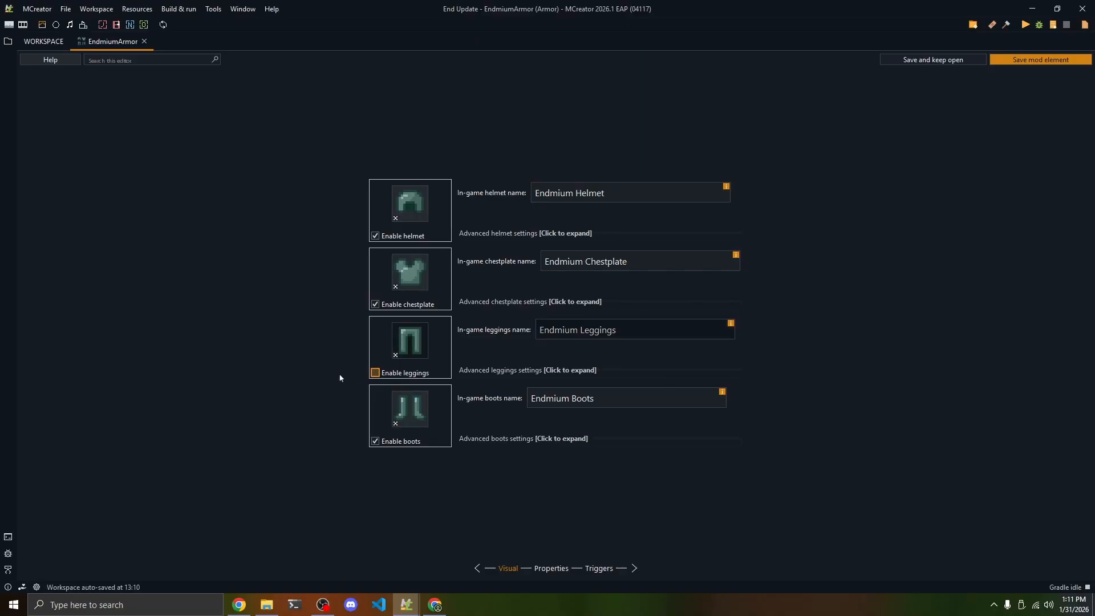
pyautogui.click(421, 371)
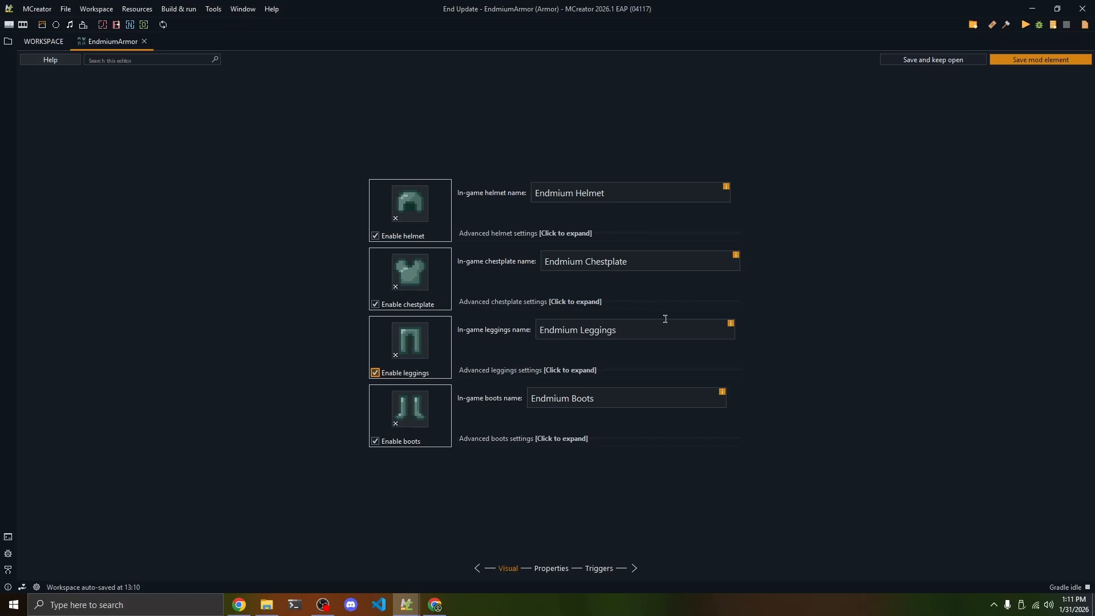
pyautogui.click(377, 304)
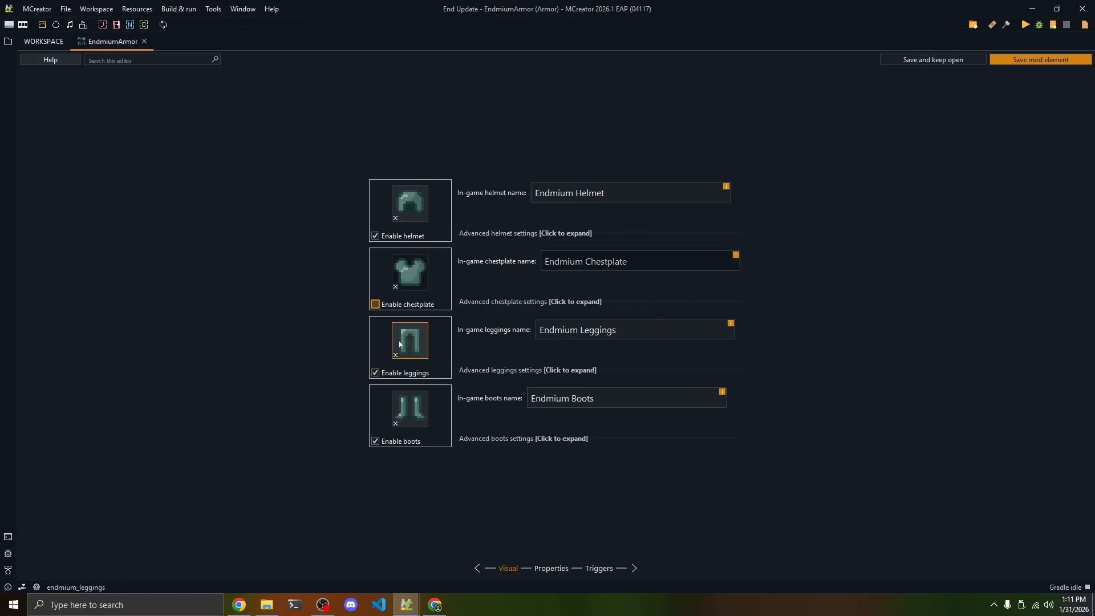
pyautogui.click(414, 377)
pyautogui.click(389, 442)
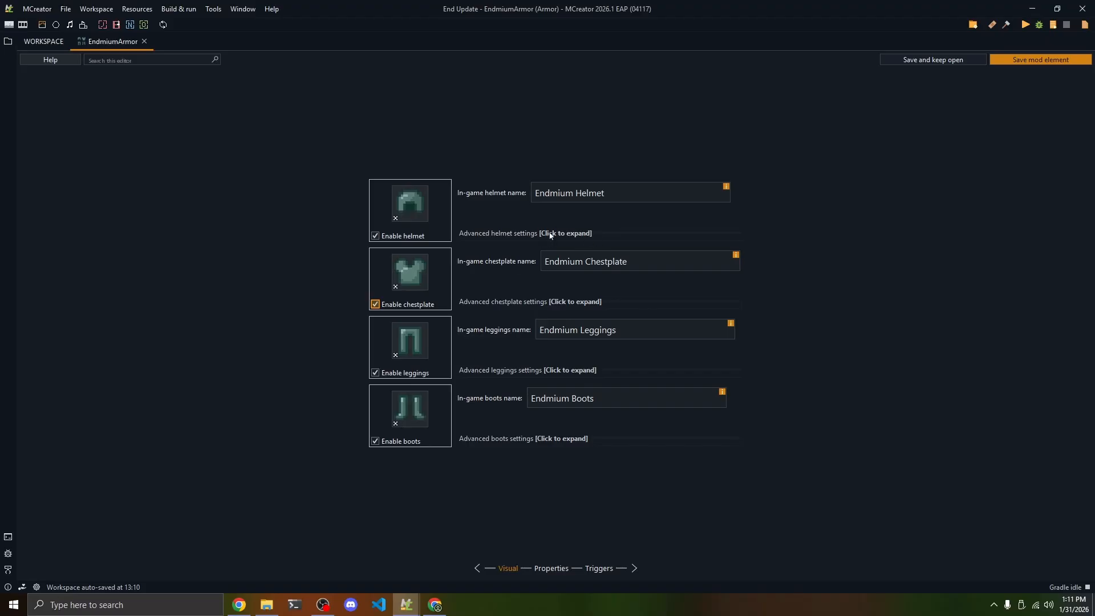
# Step: Expand the advanced helmet settings and check the item model options, keeping Normal
pyautogui.click(550, 234)
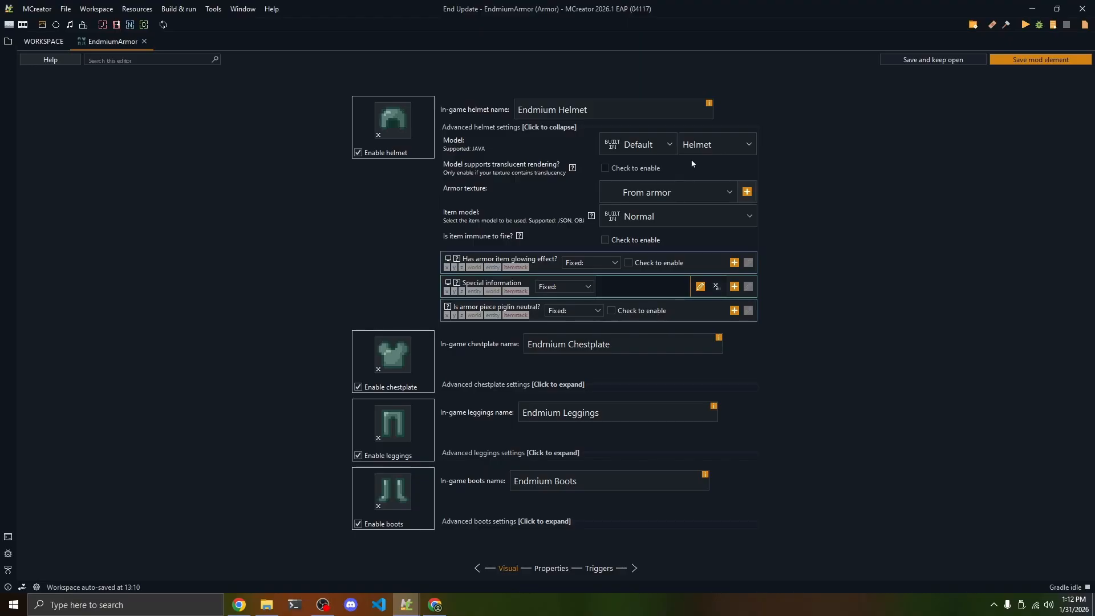
pyautogui.click(637, 218)
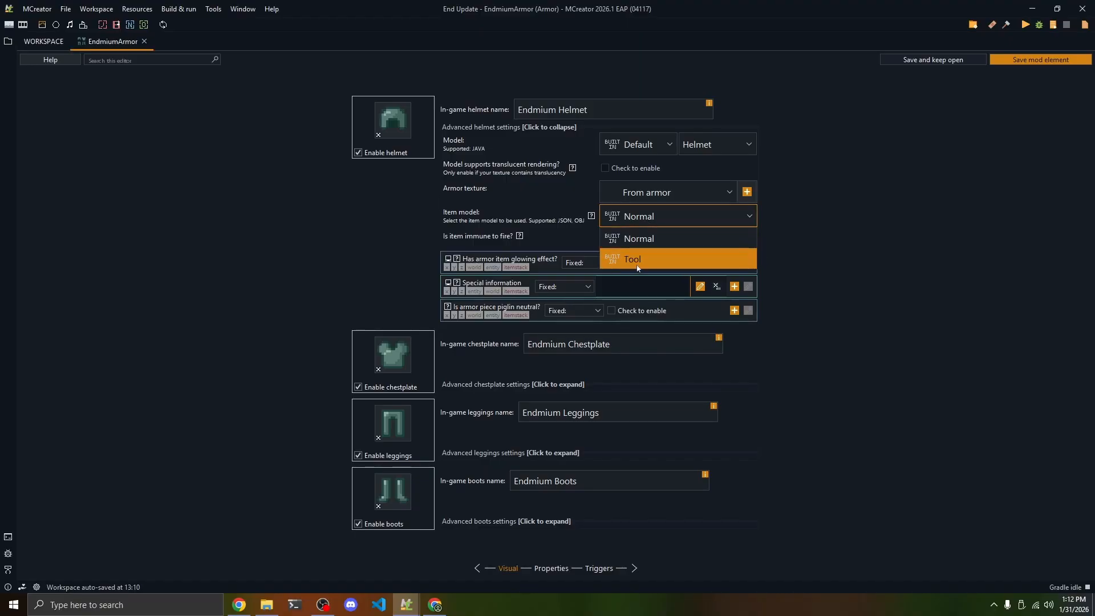
pyautogui.click(630, 239)
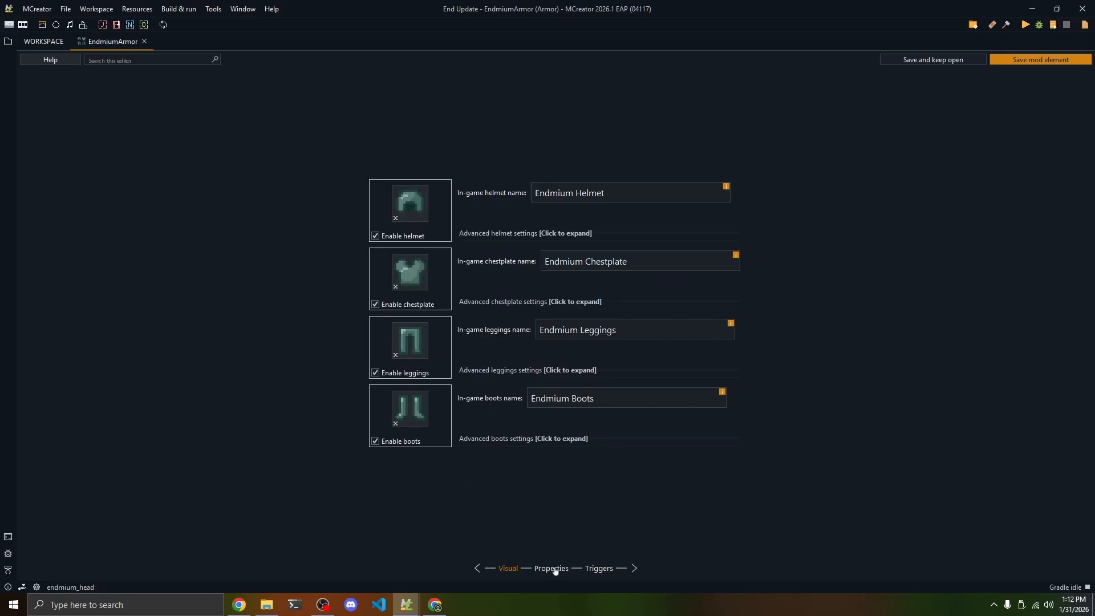
# Step: In the armor's properties, replace the Combat creative inventory tab with End Update Creative Tab
pyautogui.click(551, 568)
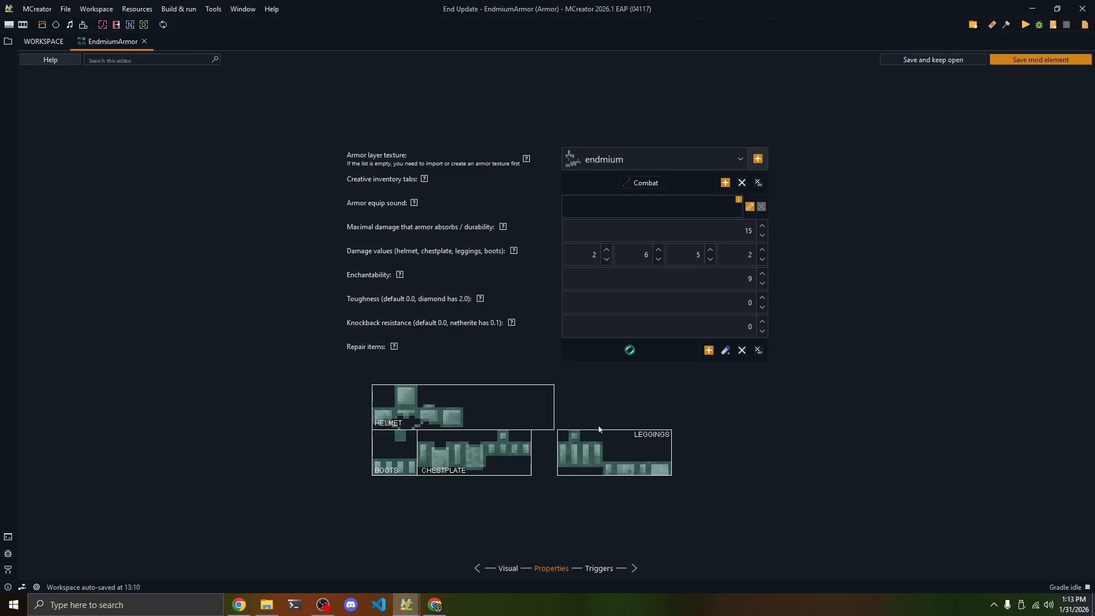
pyautogui.click(725, 182)
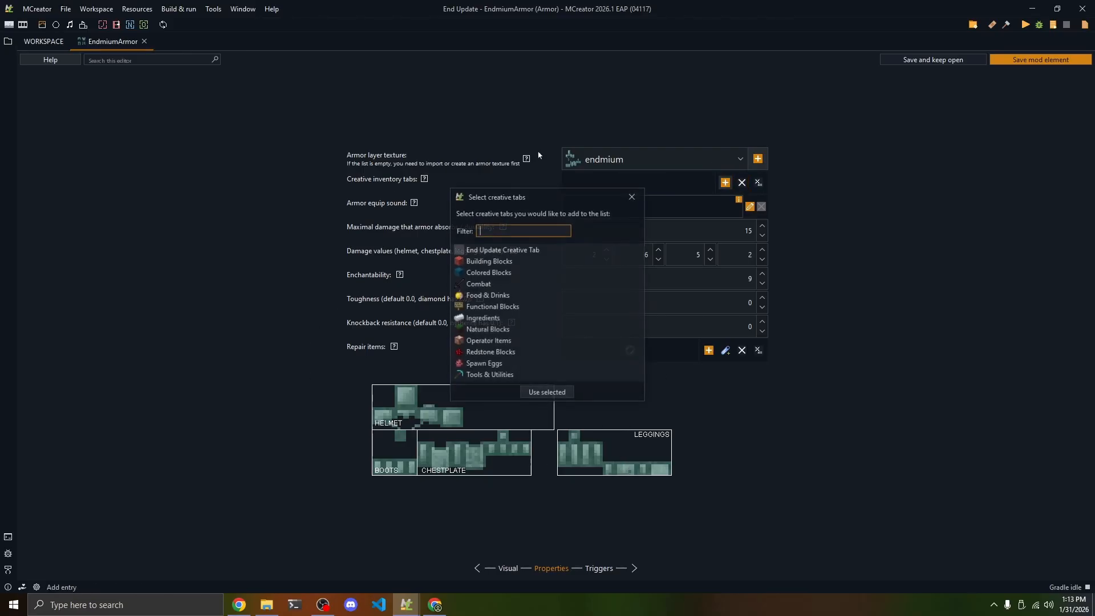
pyautogui.doubleClick(510, 250)
# Step: Filter the sounds for "equip" and set the armor equip sound to item.armor.equip_diamond
pyautogui.click(602, 207)
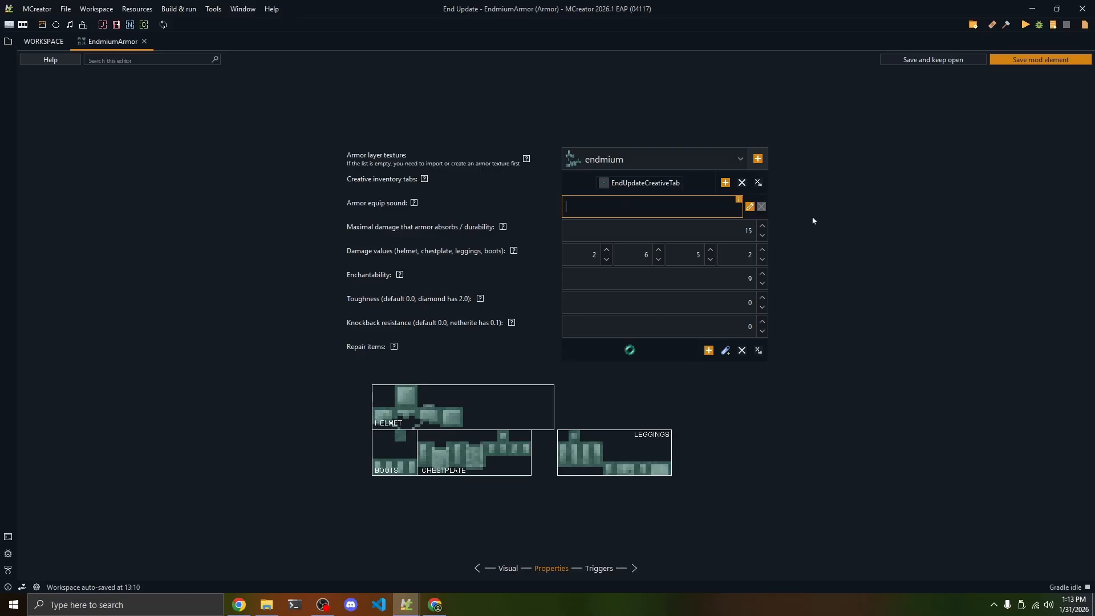
pyautogui.click(750, 206)
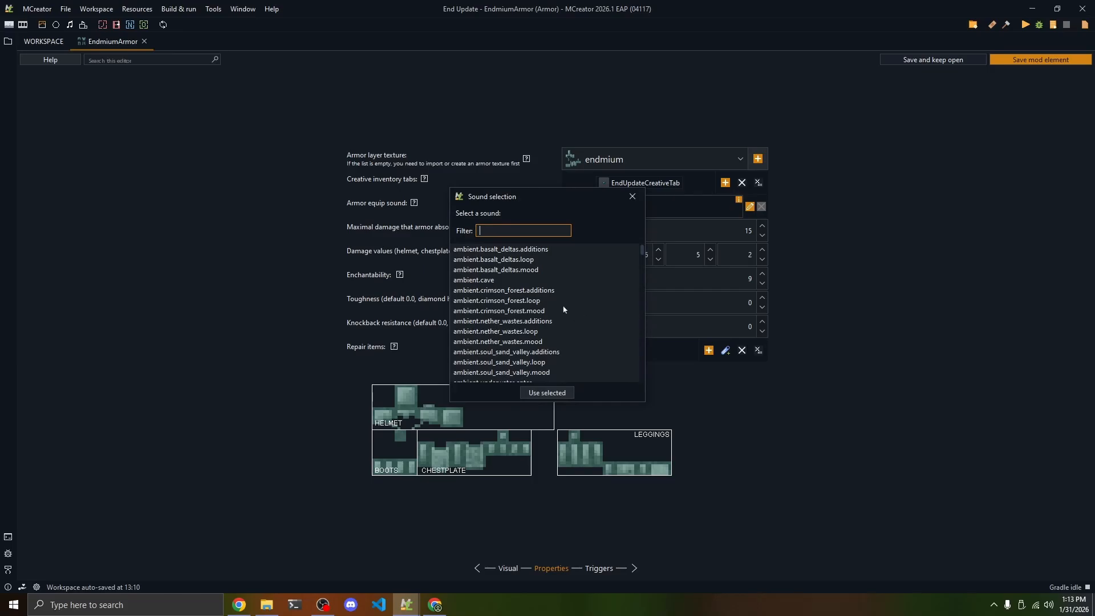
pyautogui.write('equip')
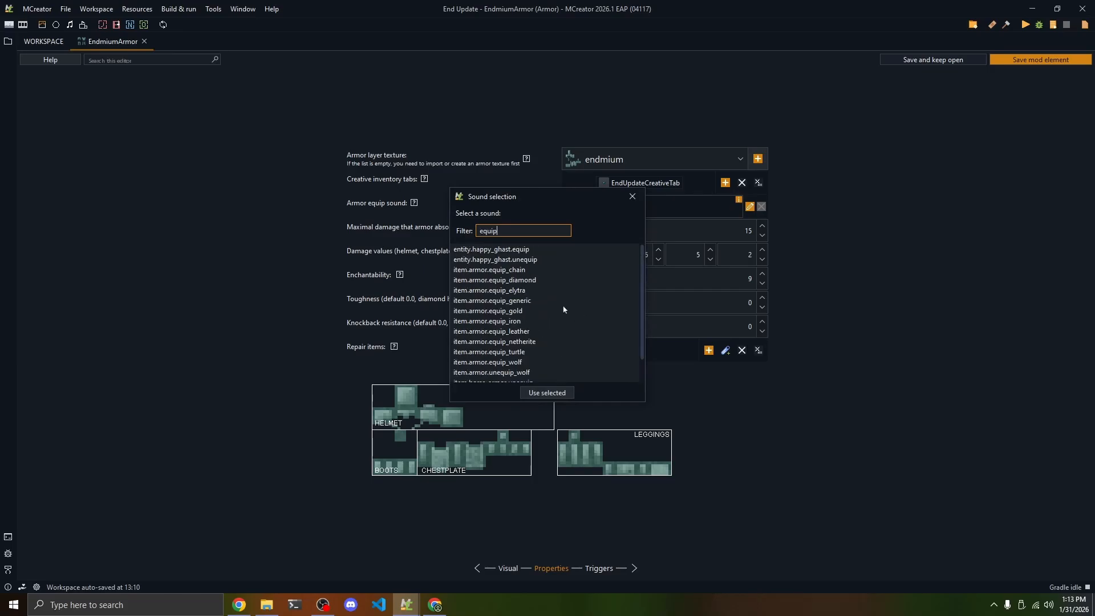
pyautogui.click(453, 282)
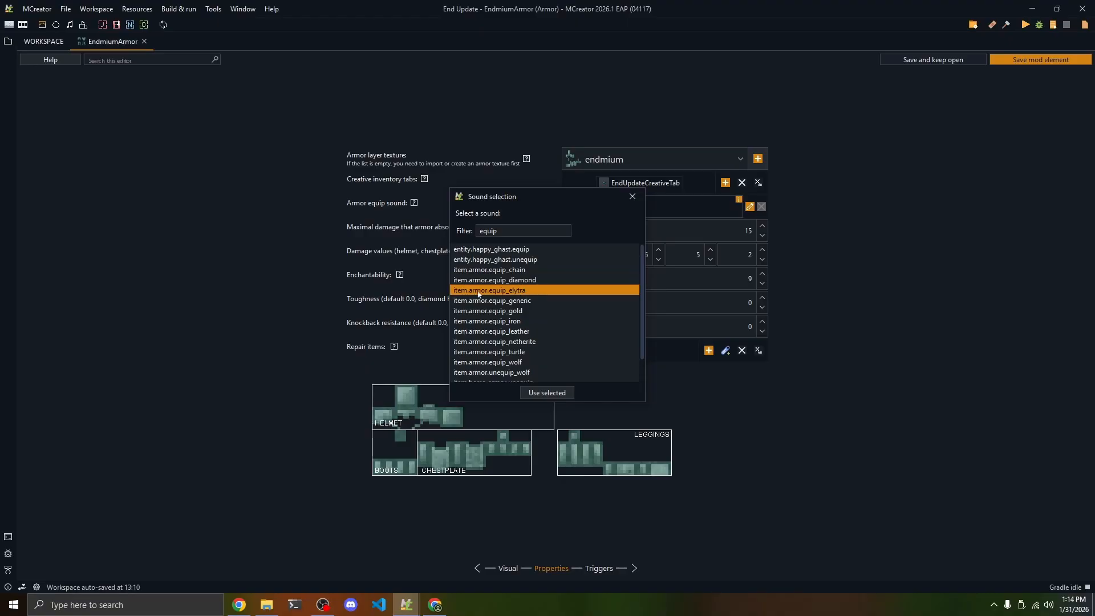
pyautogui.click(517, 313)
pyautogui.moveTo(517, 317); pyautogui.dragTo(534, 343)
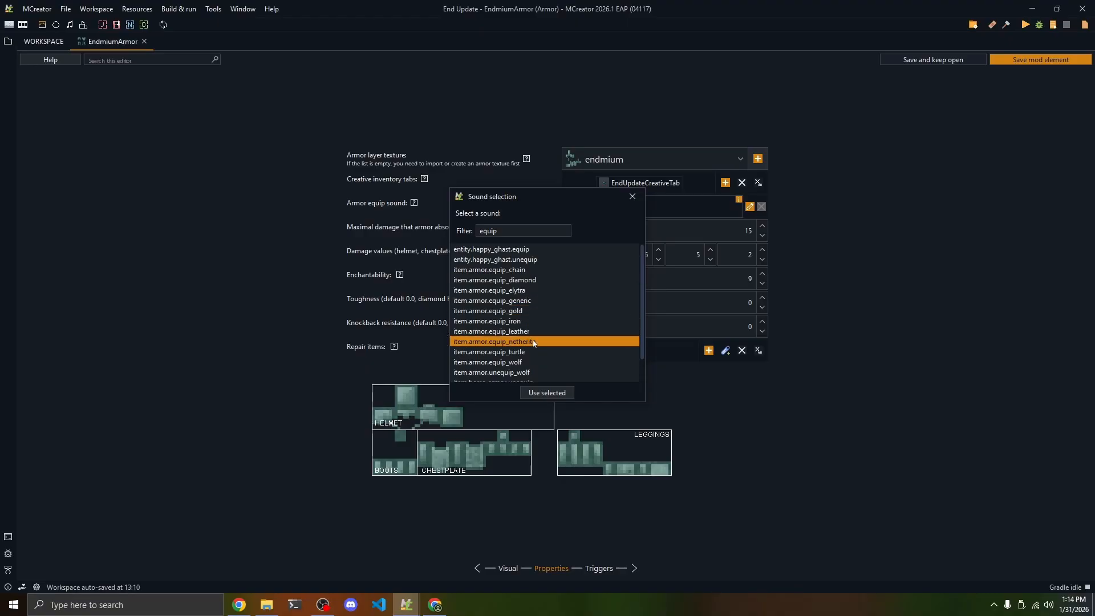
pyautogui.doubleClick(518, 282)
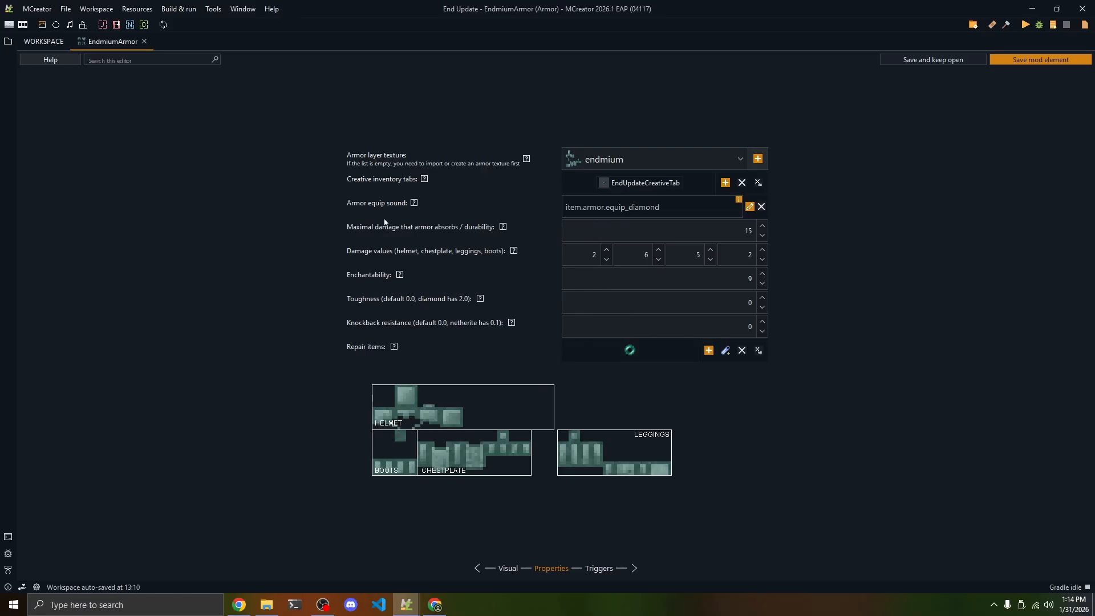
# Step: Read the durability help on piece multipliers and vanilla armor factors, and set the armor's maximal damage to 23
pyautogui.click(684, 229)
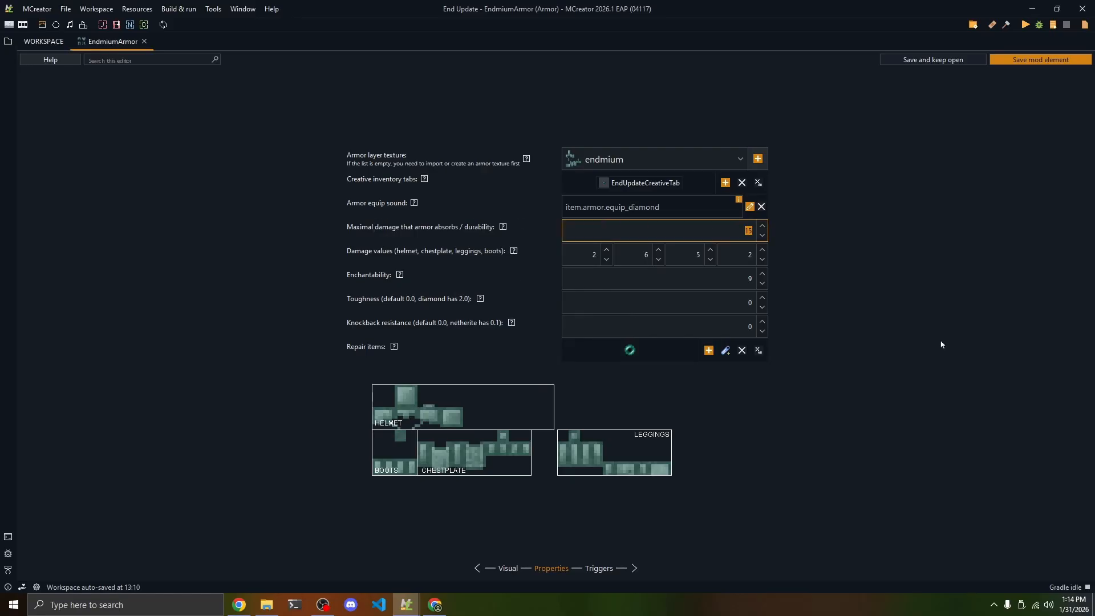
pyautogui.click(503, 228)
pyautogui.scroll(-5, 511, 263)
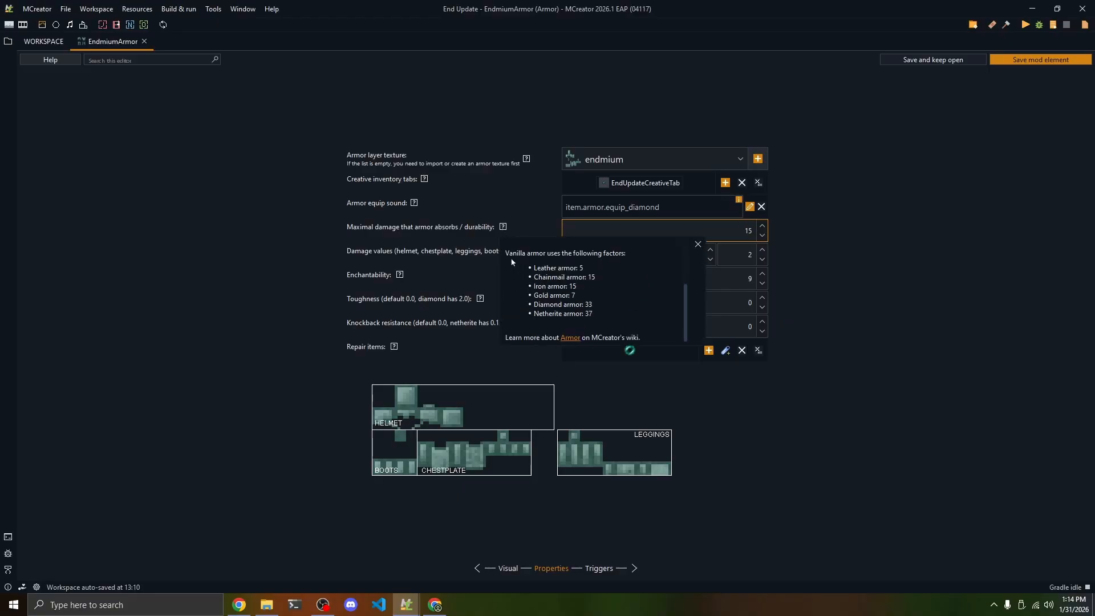
pyautogui.scroll(5, 532, 274)
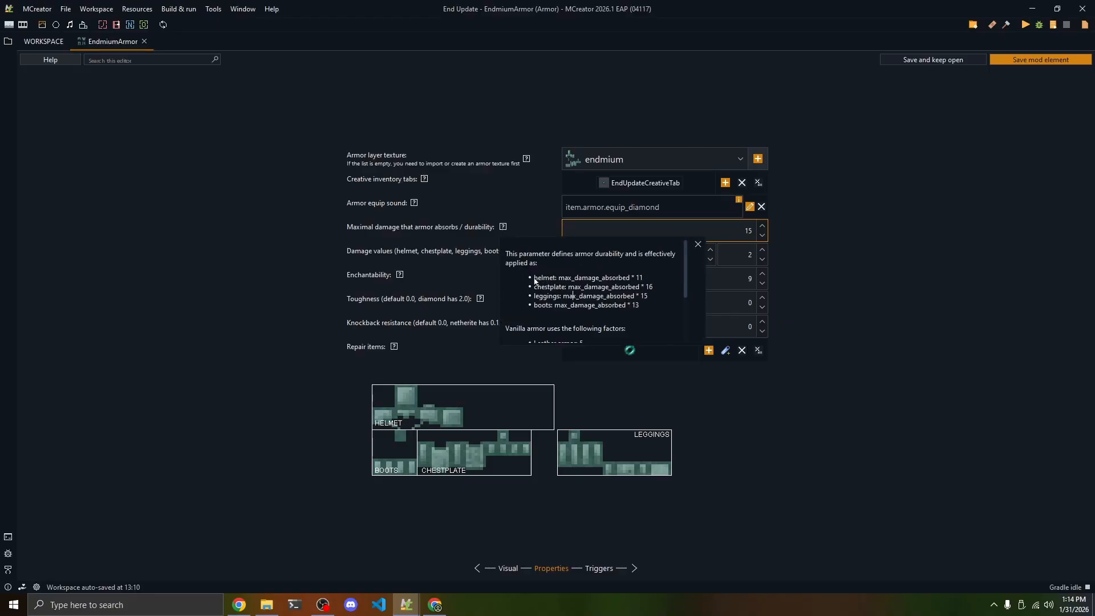
pyautogui.moveTo(559, 279); pyautogui.dragTo(658, 279)
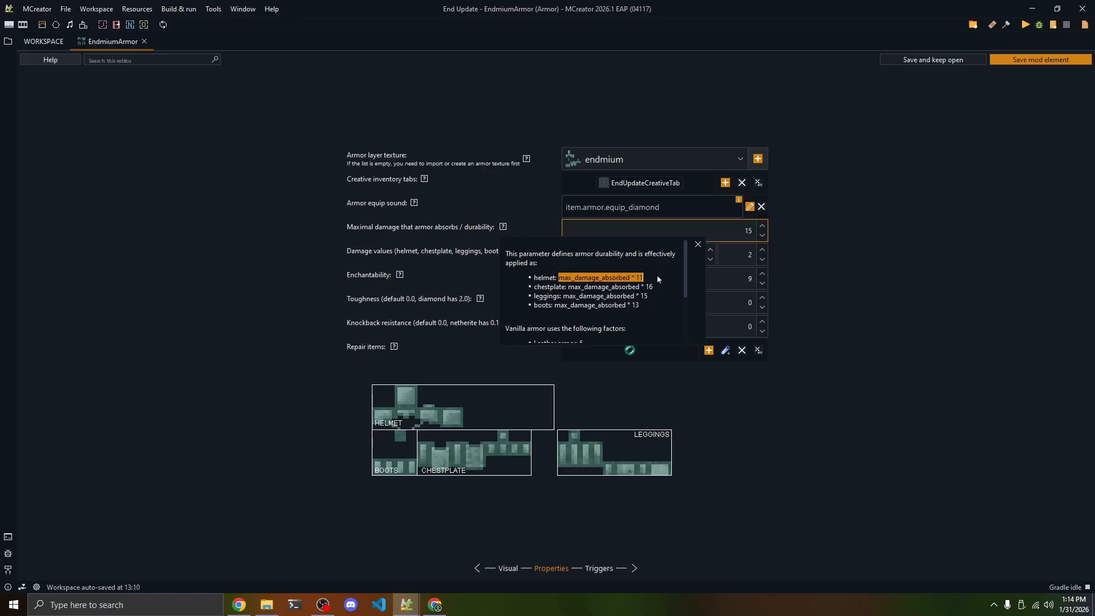
pyautogui.click(650, 281)
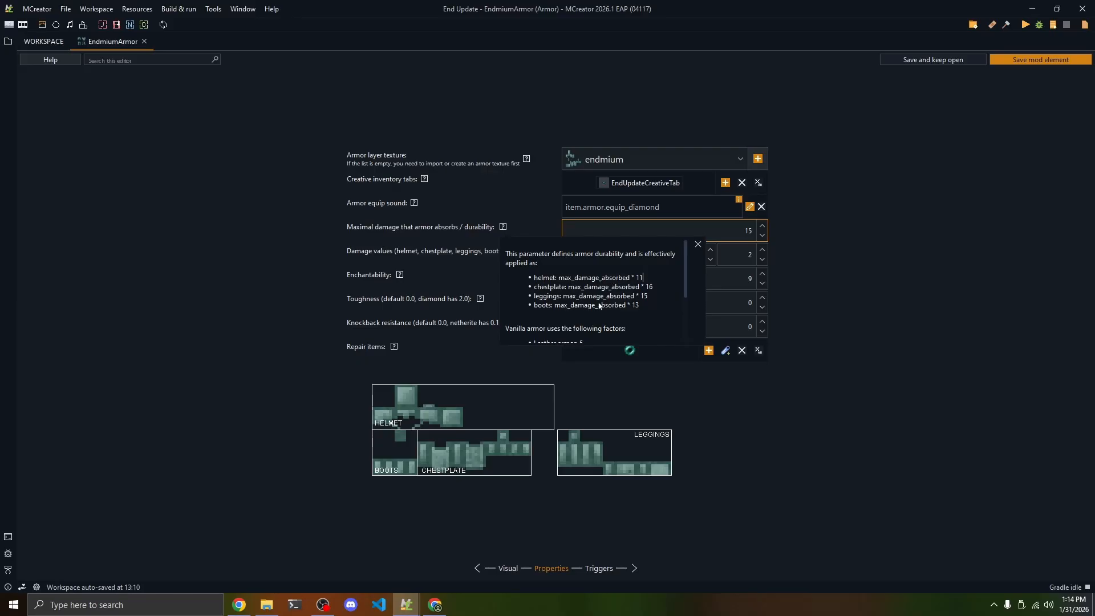
pyautogui.moveTo(654, 288); pyautogui.dragTo(571, 289)
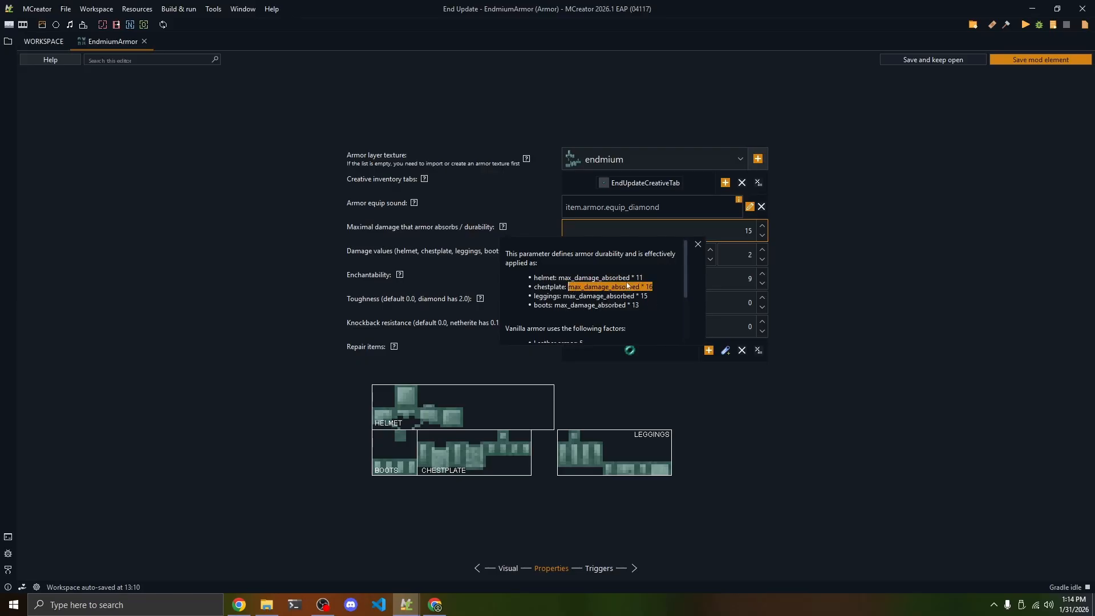
pyautogui.moveTo(647, 279); pyautogui.dragTo(531, 289)
pyautogui.scroll(-3, 559, 288)
pyautogui.click(598, 297)
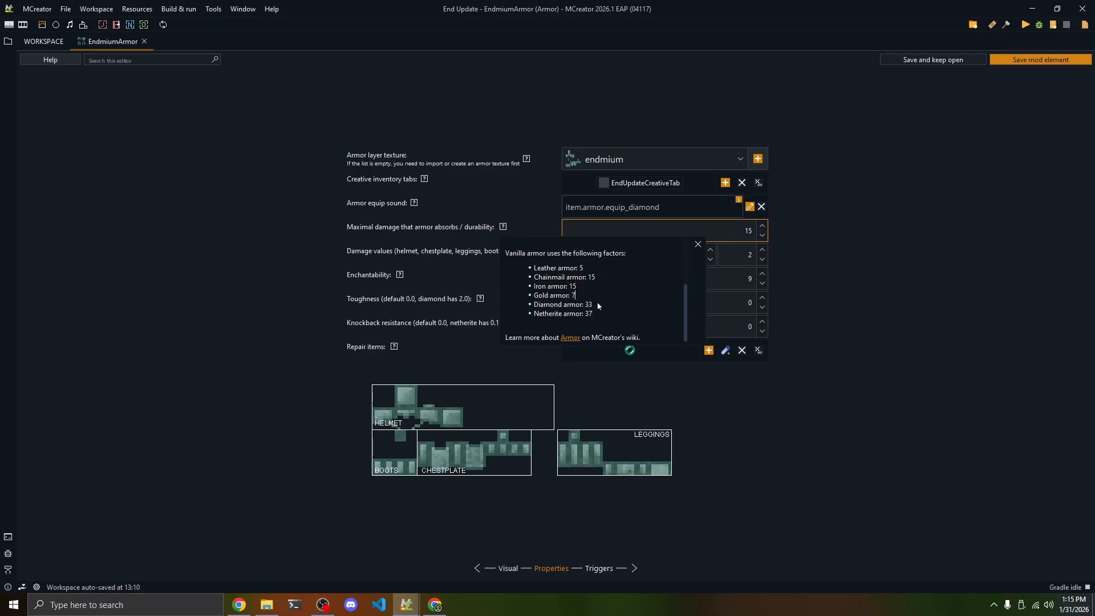
pyautogui.doubleClick(572, 286)
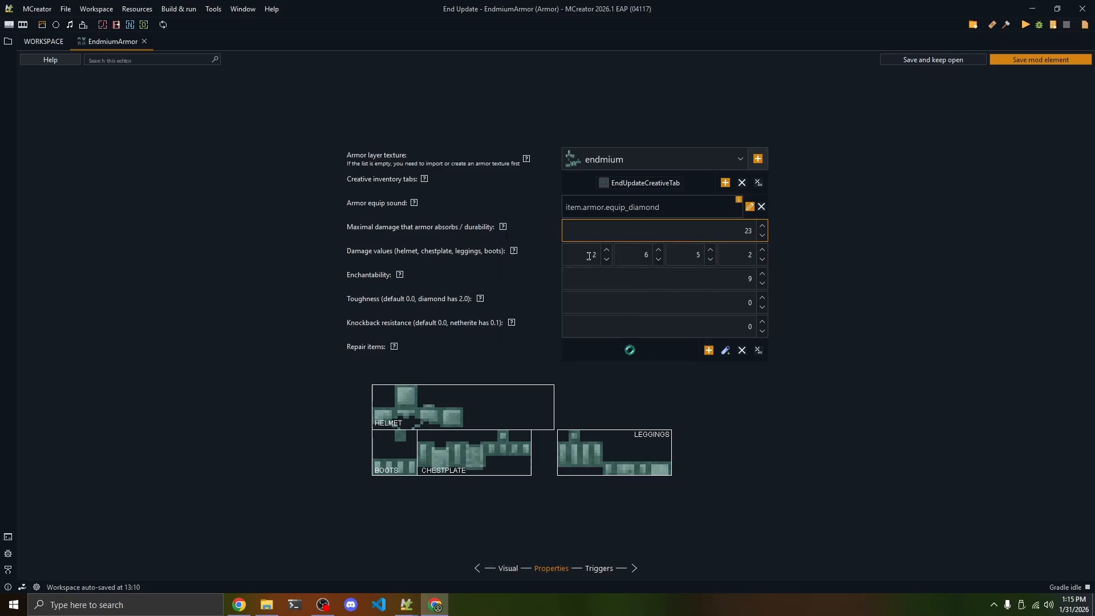
# Step: Switch to the Minecraft Wiki armor page and check the iron helmet, chestplate, leggings and boots armor values
pyautogui.moveTo(591, 256); pyautogui.dragTo(613, 257)
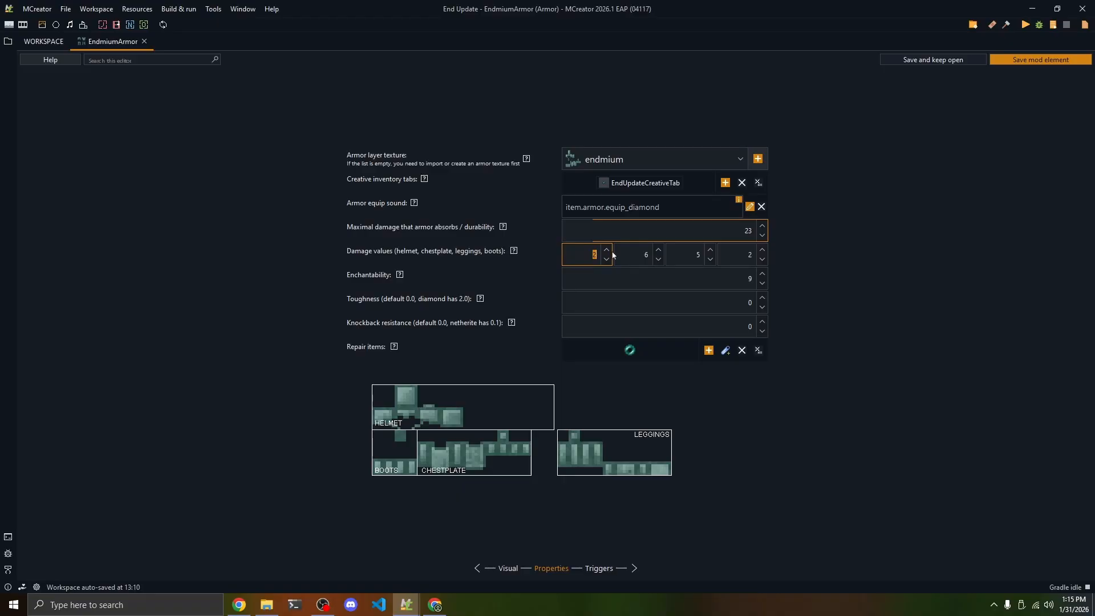
pyautogui.hotkey('alt', 'Tab')
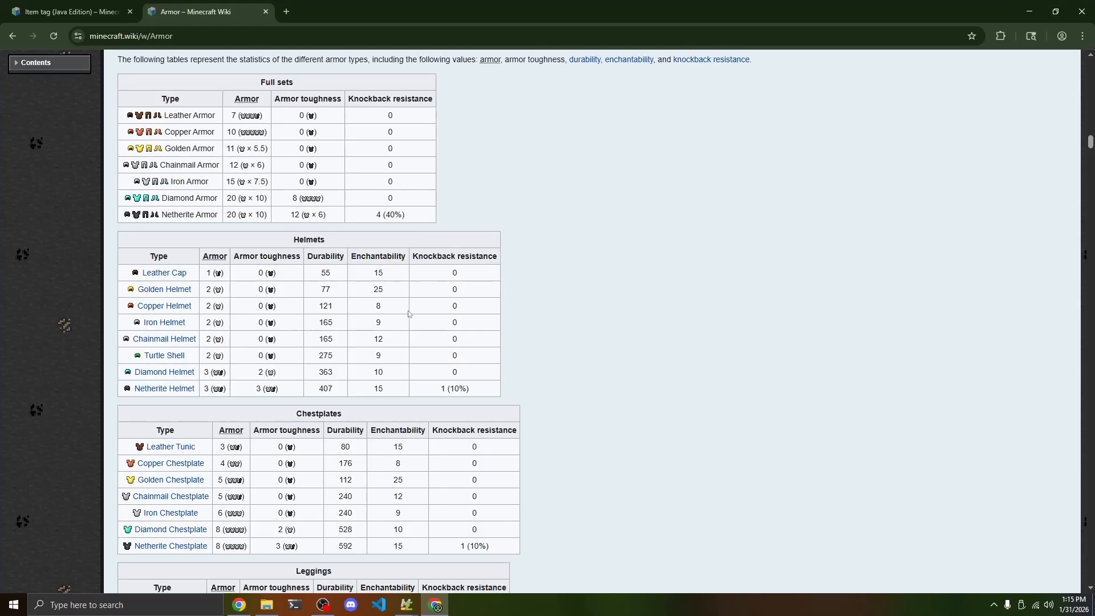
pyautogui.doubleClick(207, 322)
pyautogui.scroll(-1, 341, 391)
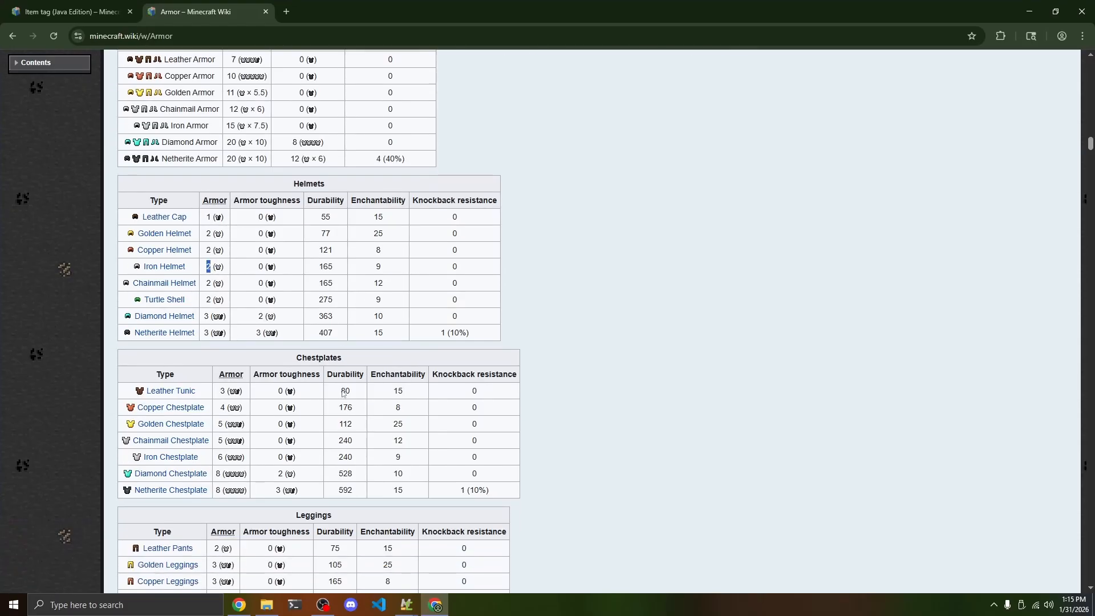
pyautogui.doubleClick(221, 456)
pyautogui.scroll(-2, 429, 462)
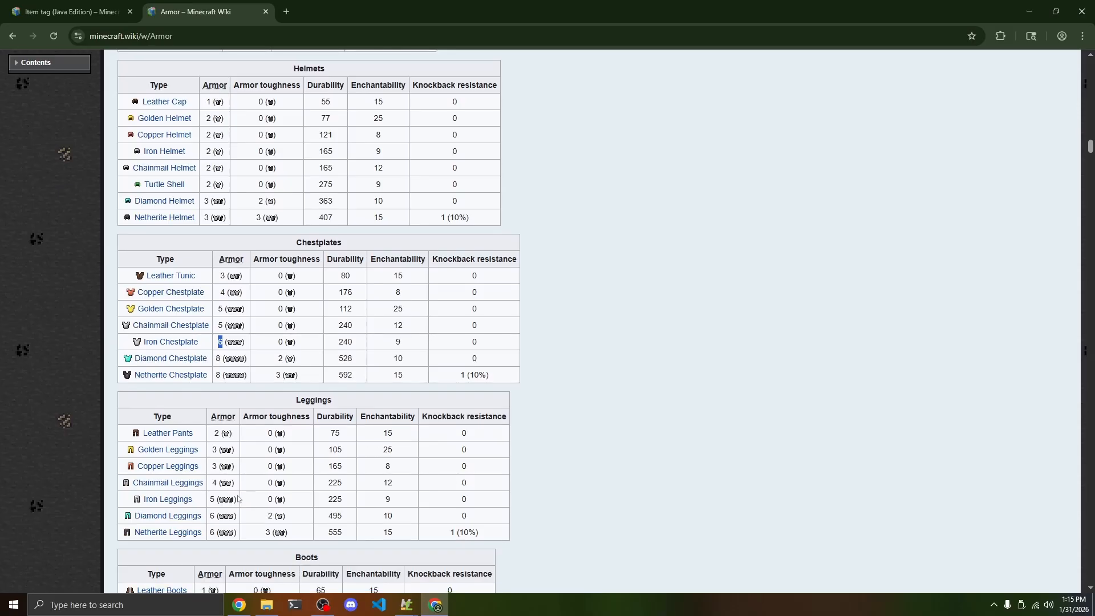
pyautogui.doubleClick(213, 487)
pyautogui.scroll(-2, 279, 488)
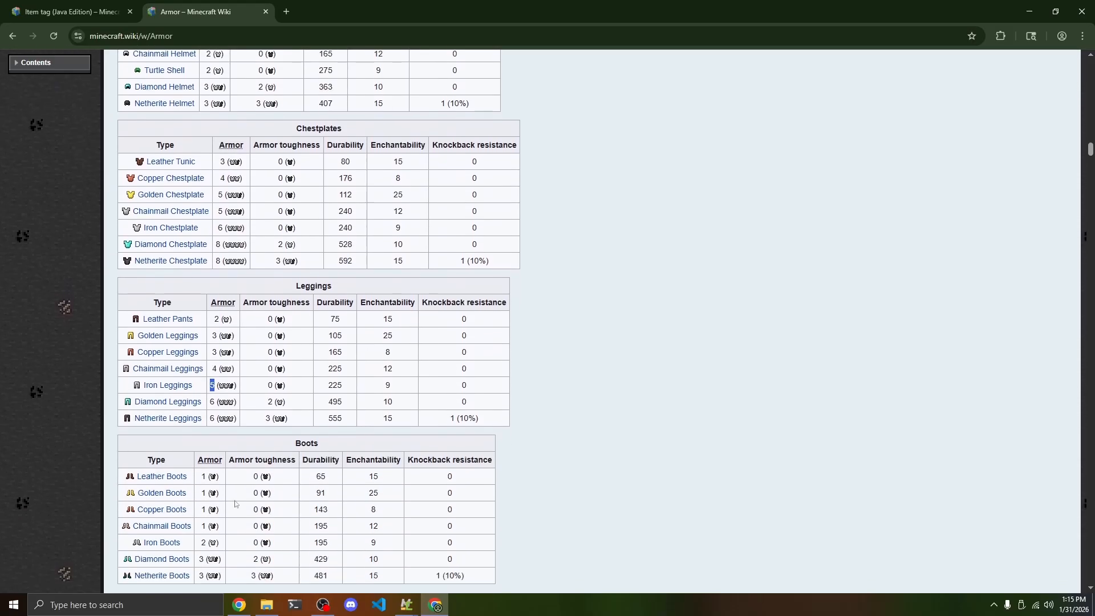
pyautogui.doubleClick(203, 542)
pyautogui.hotkey('alt', 'Tab')
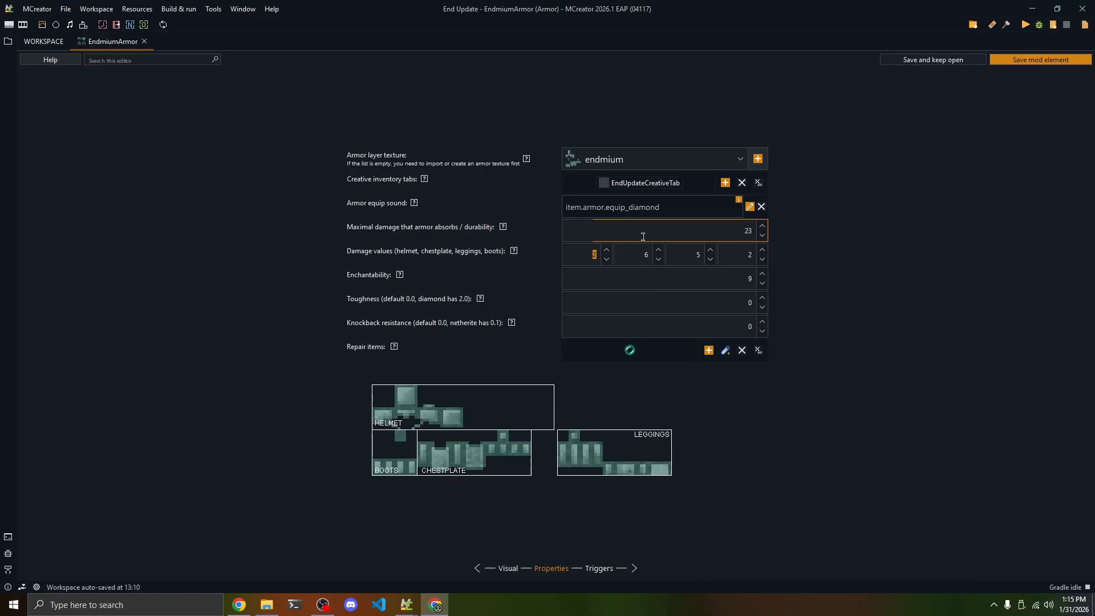
# Step: Set the armor's damage values to 3 for the helmet and 7 for the chestplate
pyautogui.doubleClick(593, 252)
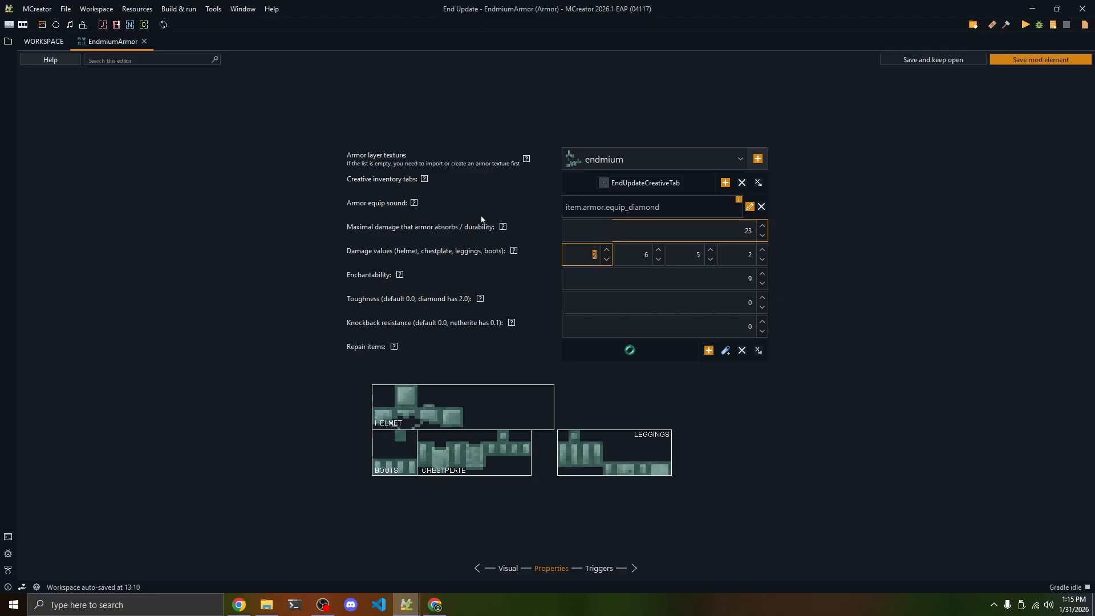
pyautogui.write('3')
pyautogui.press('Tab')
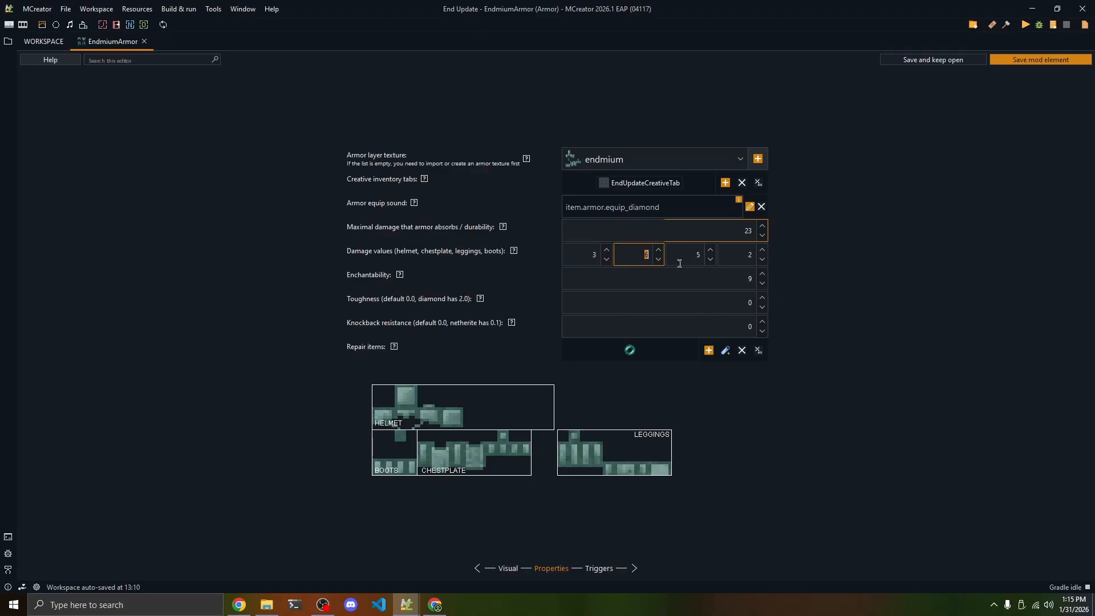
pyautogui.write('7')
pyautogui.hotkey('shift', 'Tab')
pyautogui.press('Tab')
pyautogui.press('Tab')
pyautogui.press('Tab')
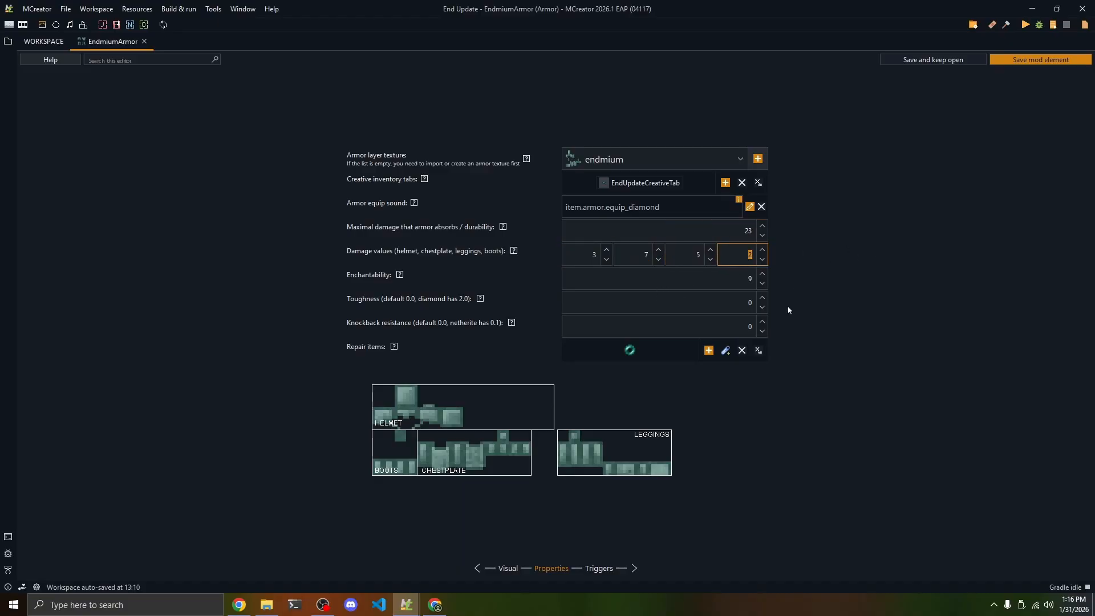
# Step: Read the vanilla values in the enchantability help and set the armor's enchantability to 25
pyautogui.press('Tab')
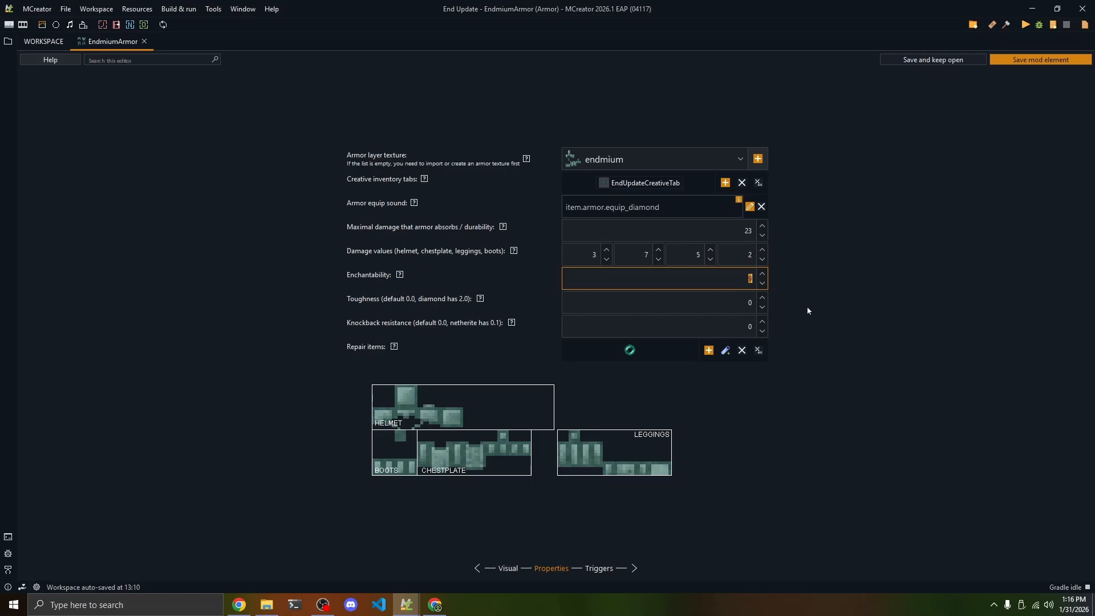
pyautogui.click(401, 276)
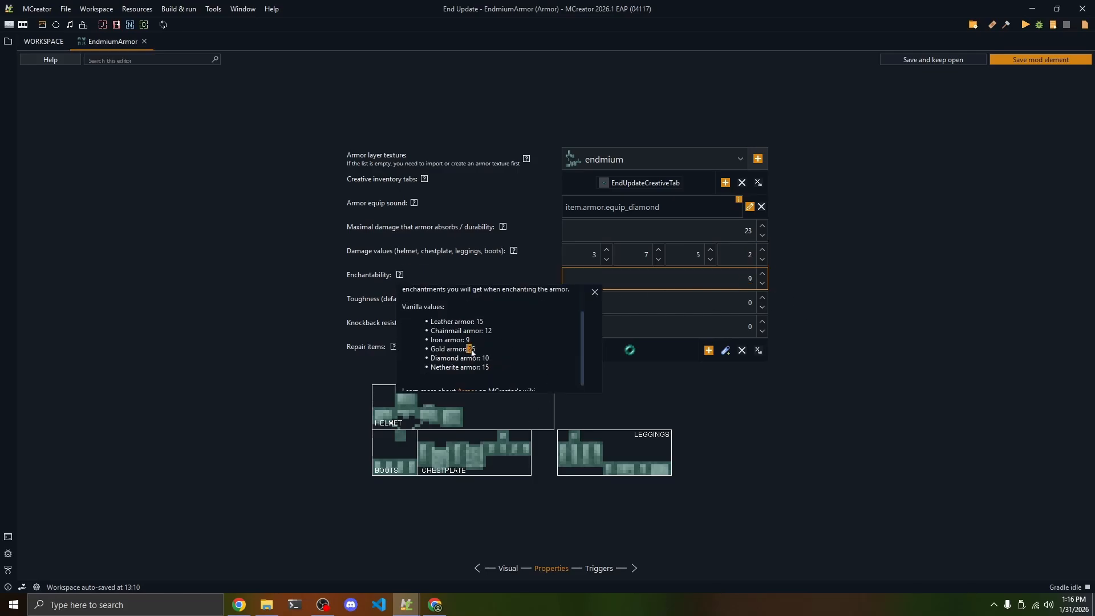
pyautogui.doubleClick(471, 349)
pyautogui.moveTo(753, 279); pyautogui.dragTo(471, 319)
pyautogui.write('25')
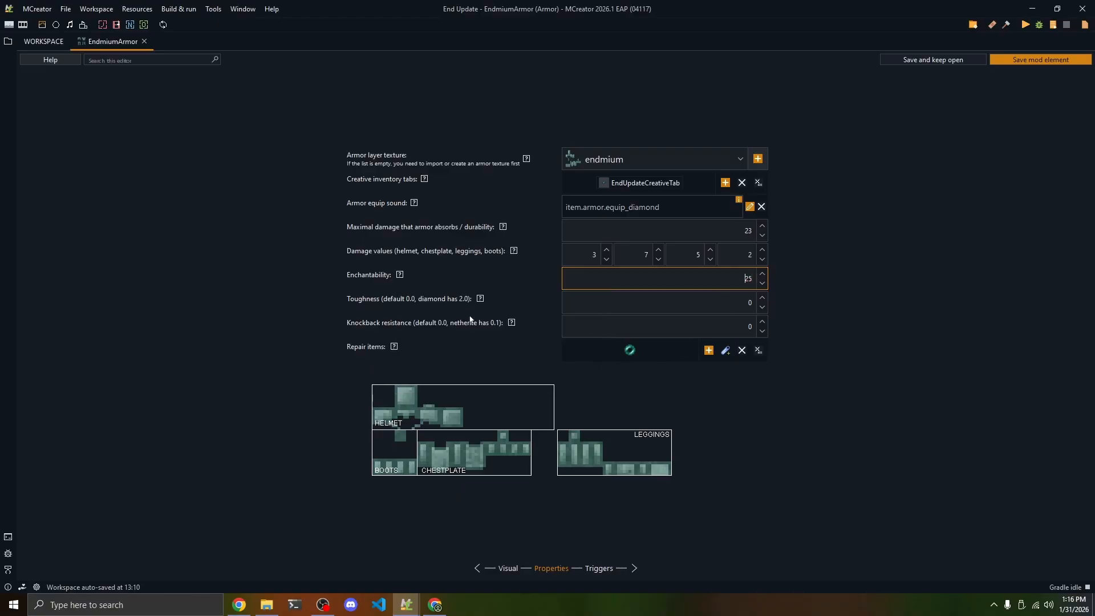
# Step: Try a knockback resistance of 0.25 for the armor and set it back to 0
pyautogui.click(709, 304)
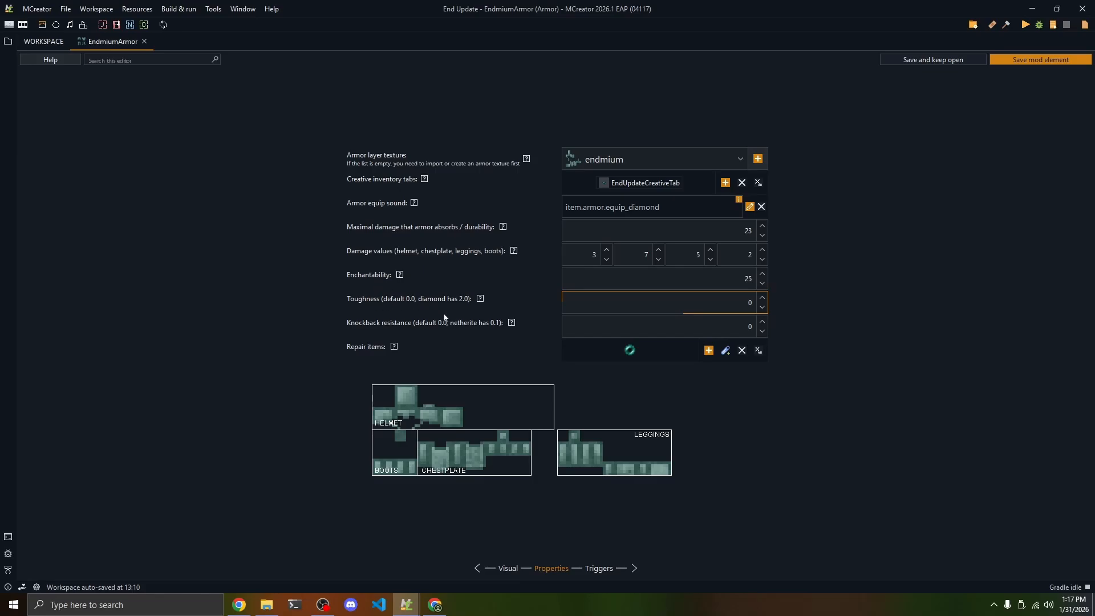
pyautogui.moveTo(745, 299); pyautogui.dragTo(779, 341)
pyautogui.moveTo(753, 326); pyautogui.dragTo(645, 364)
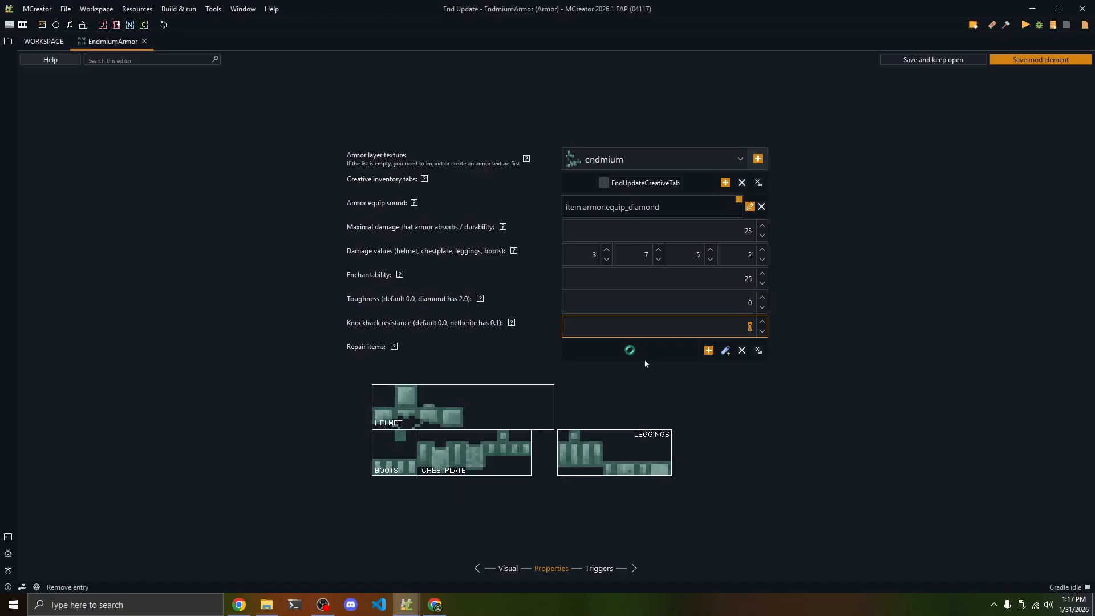
pyautogui.click(743, 322)
pyautogui.moveTo(690, 332); pyautogui.dragTo(832, 330)
pyautogui.write('0.25')
pyautogui.click(740, 324)
pyautogui.moveTo(753, 325); pyautogui.dragTo(430, 331)
pyautogui.write('0')
# Step: Save the EndmiumArmor mod element
pyautogui.click(1041, 59)
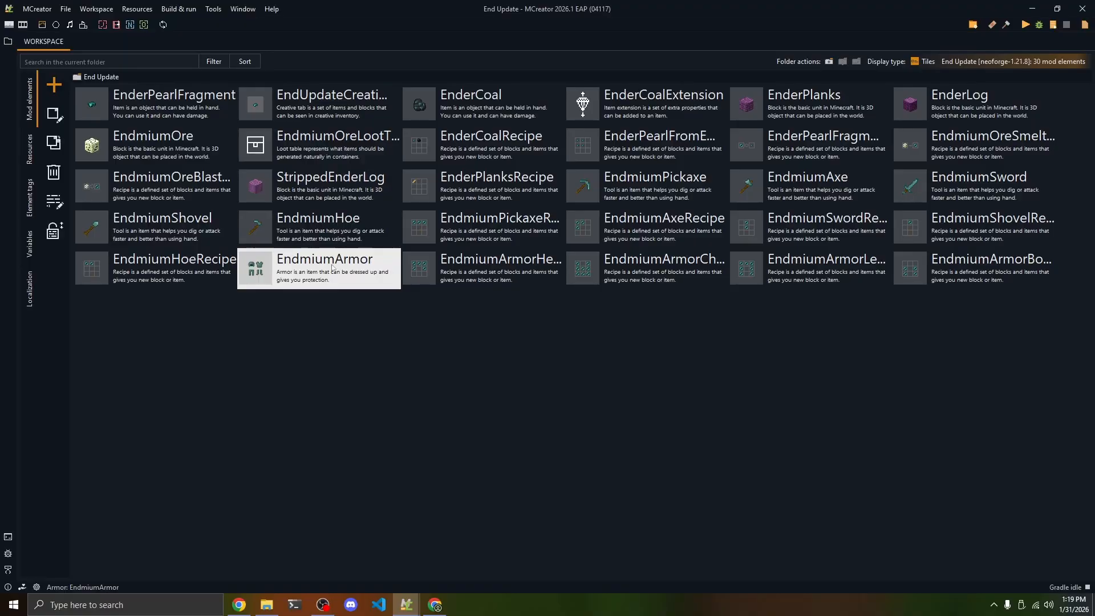
pyautogui.doubleClick(287, 273)
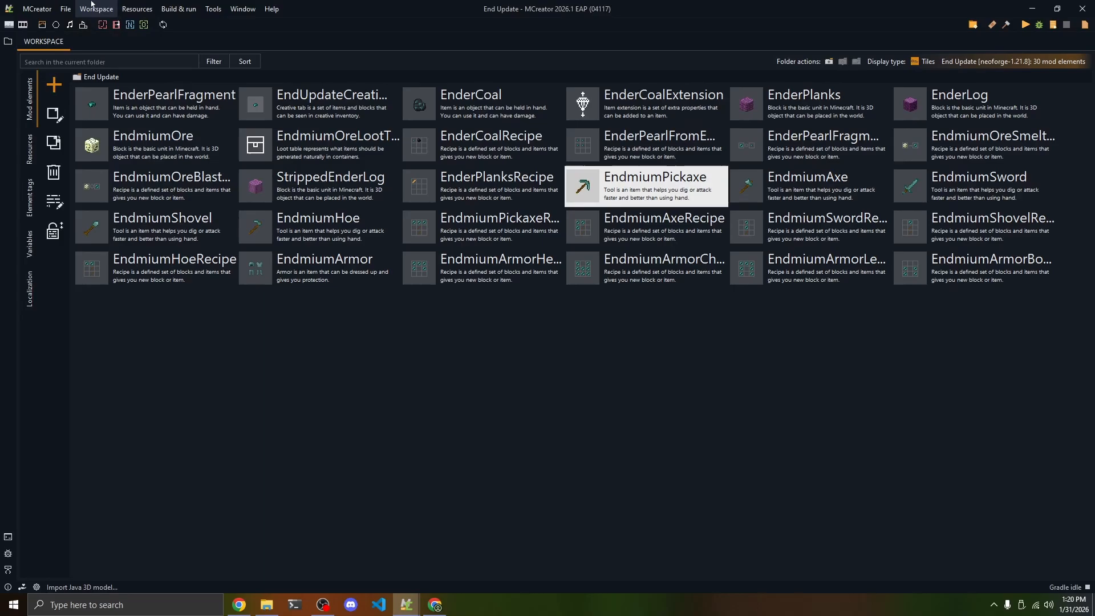
# Step: Open the End Update mod's workspace folder in File Explorer
pyautogui.click(92, 7)
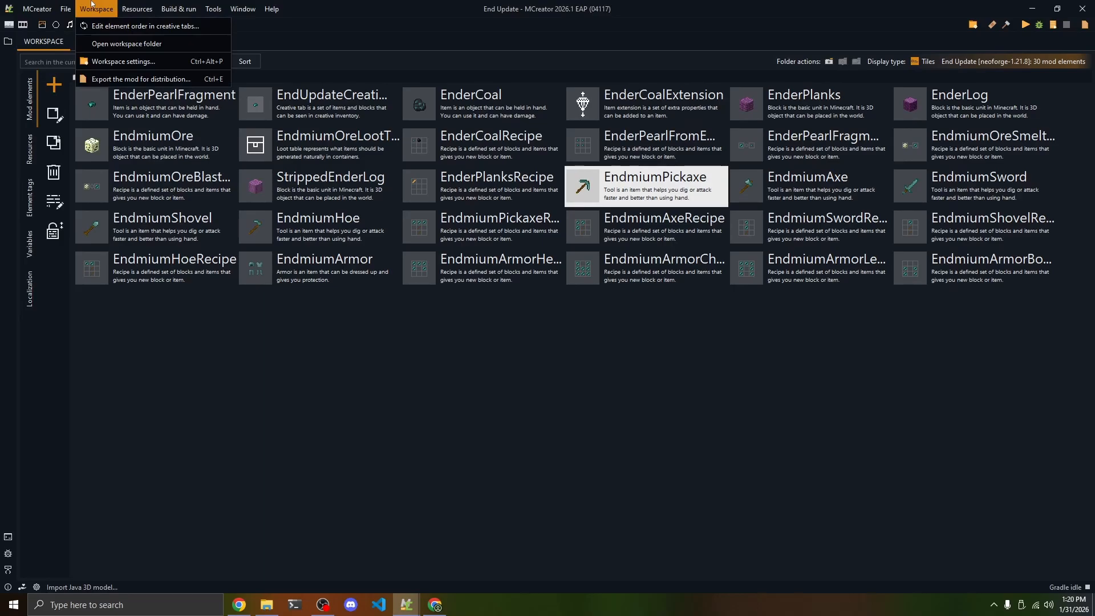
pyautogui.click(135, 43)
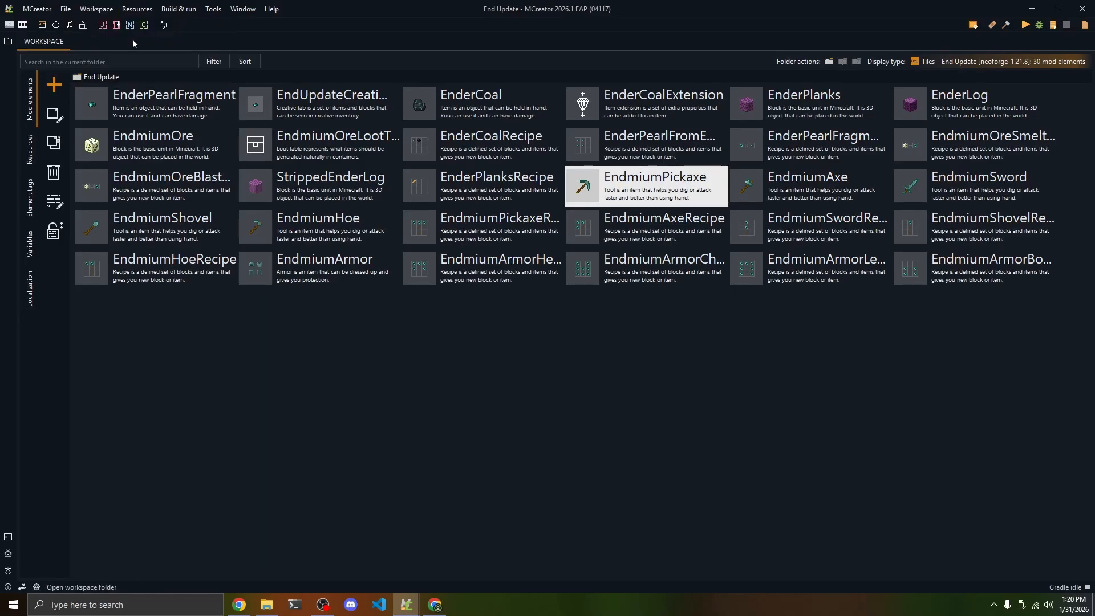
pyautogui.moveTo(193, 167); pyautogui.dragTo(480, 147)
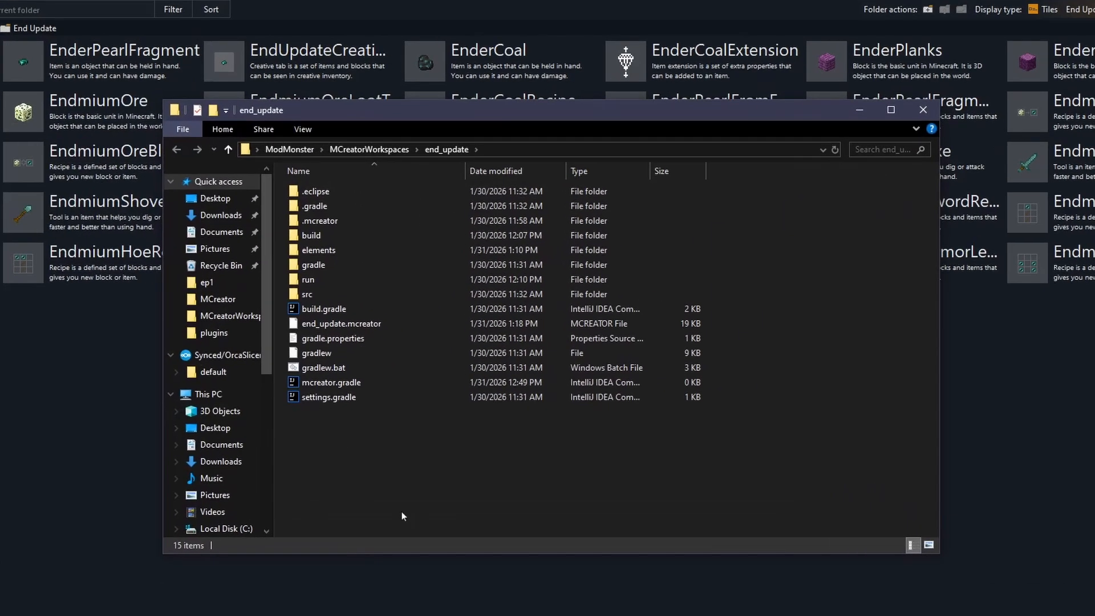
pyautogui.moveTo(413, 475); pyautogui.dragTo(398, 184)
pyautogui.click(465, 513)
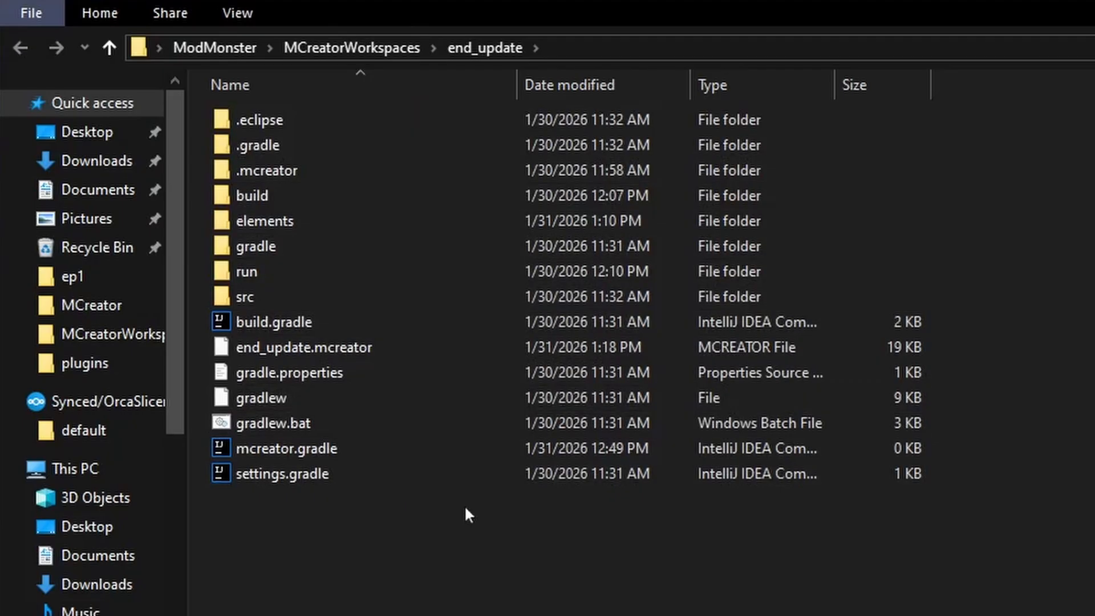
# Step: Go to build > moddev > artifacts in the end_update folder and look over the neoforge JAR files
pyautogui.doubleClick(231, 192)
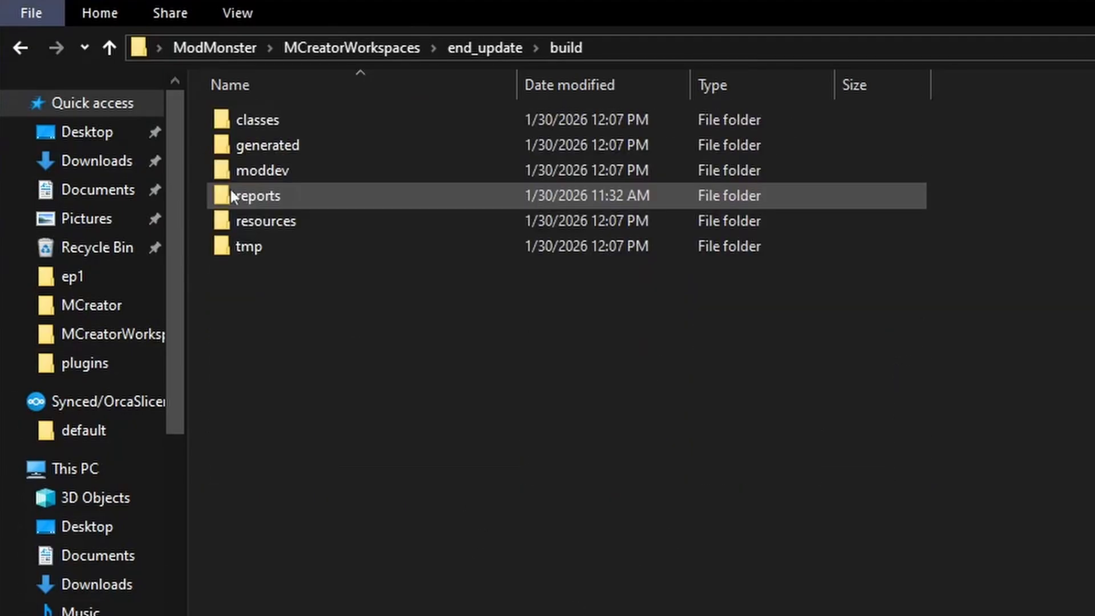
pyautogui.doubleClick(254, 169)
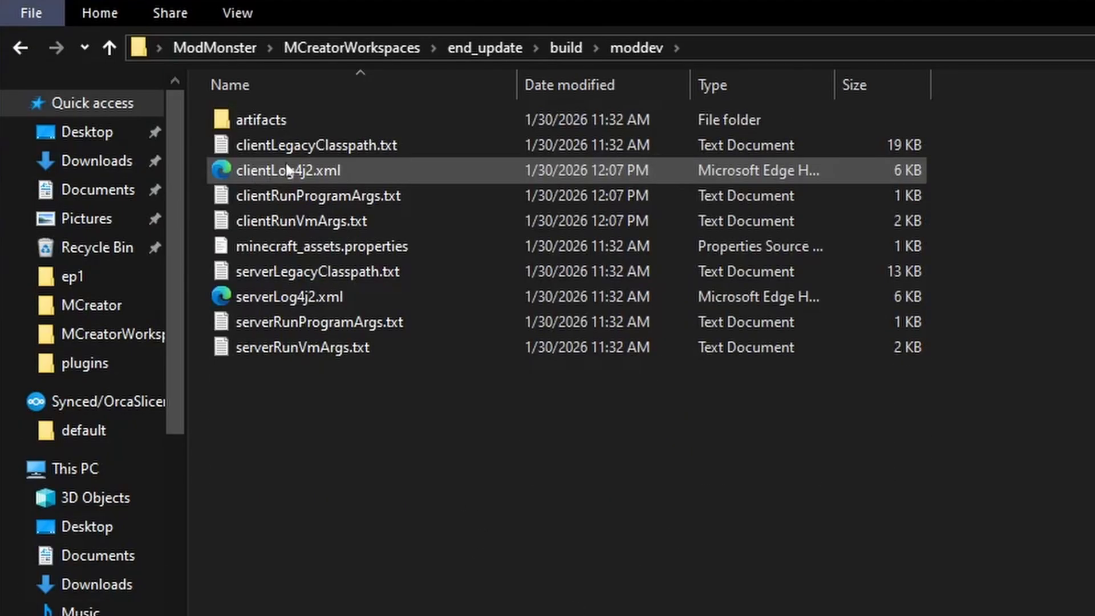
pyautogui.doubleClick(257, 123)
pyautogui.moveTo(376, 316); pyautogui.dragTo(463, 504)
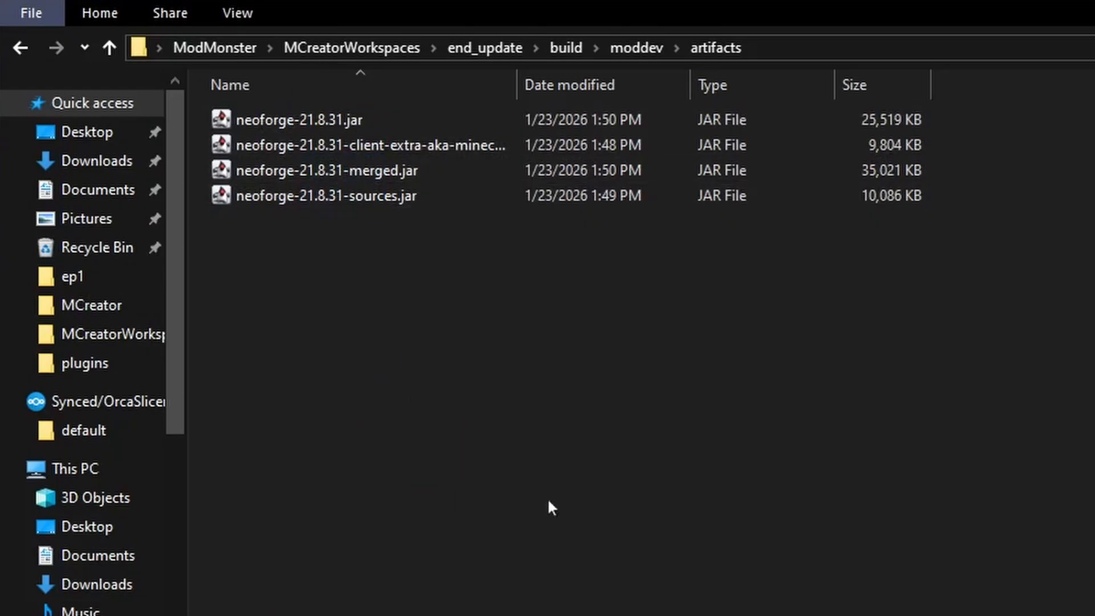
pyautogui.moveTo(274, 378); pyautogui.dragTo(715, 73)
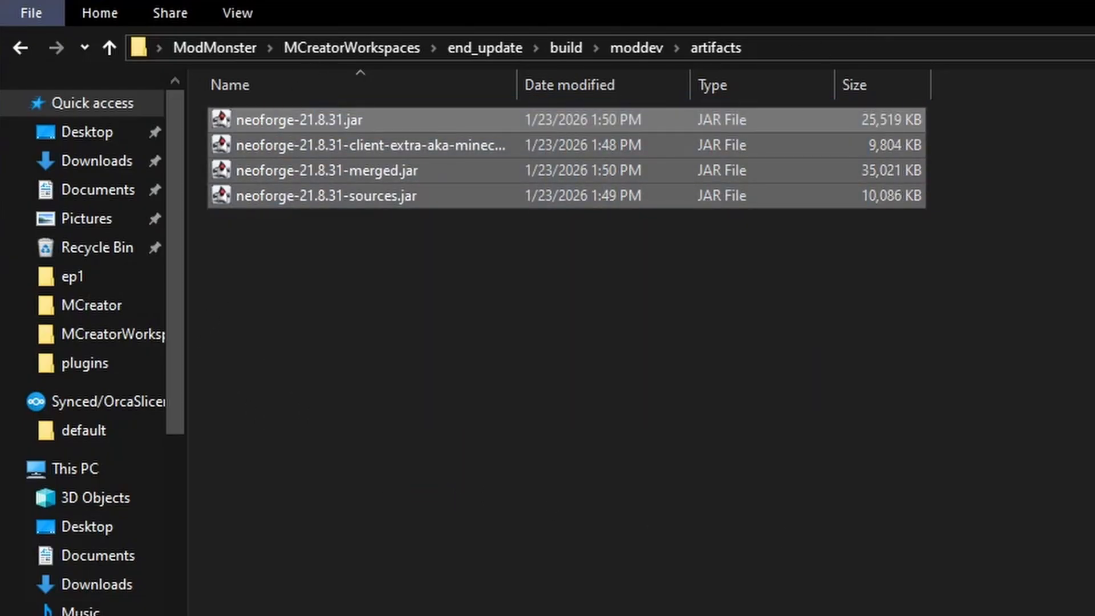
pyautogui.click(599, 329)
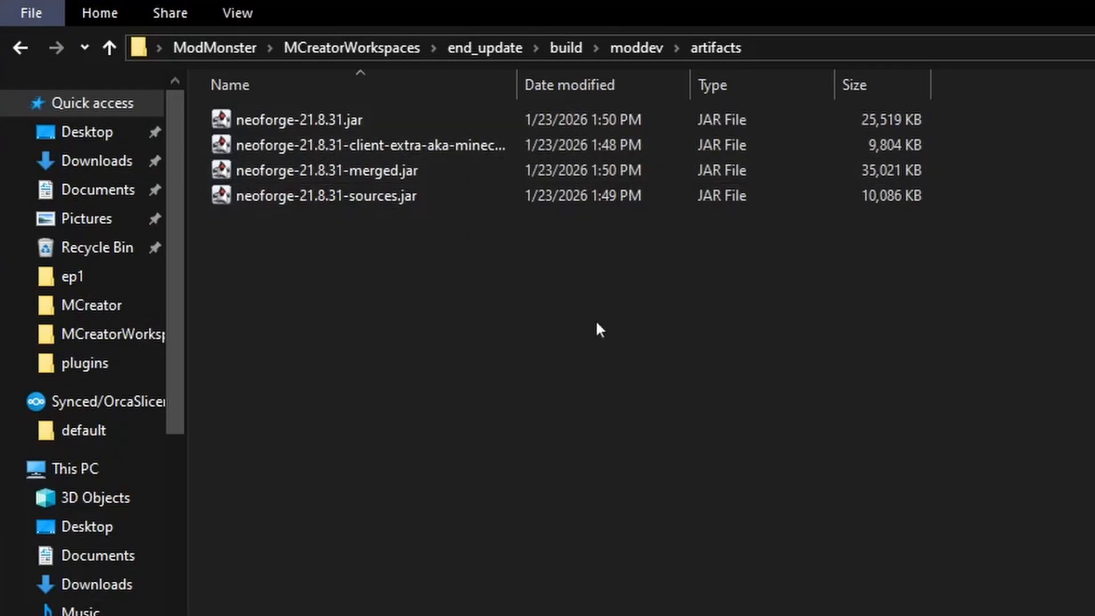
# Step: Copy neoforge-21.8.31-client-extra-aka-minecraft-resources.jar into the minecraft resources folder in Downloads
pyautogui.click(273, 153)
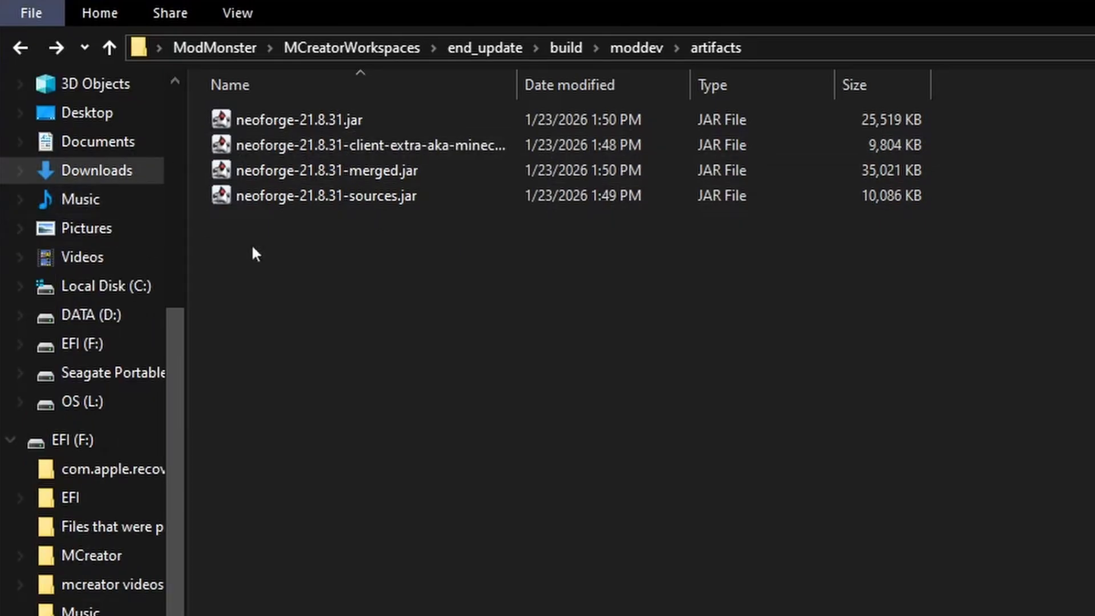
pyautogui.click(391, 149)
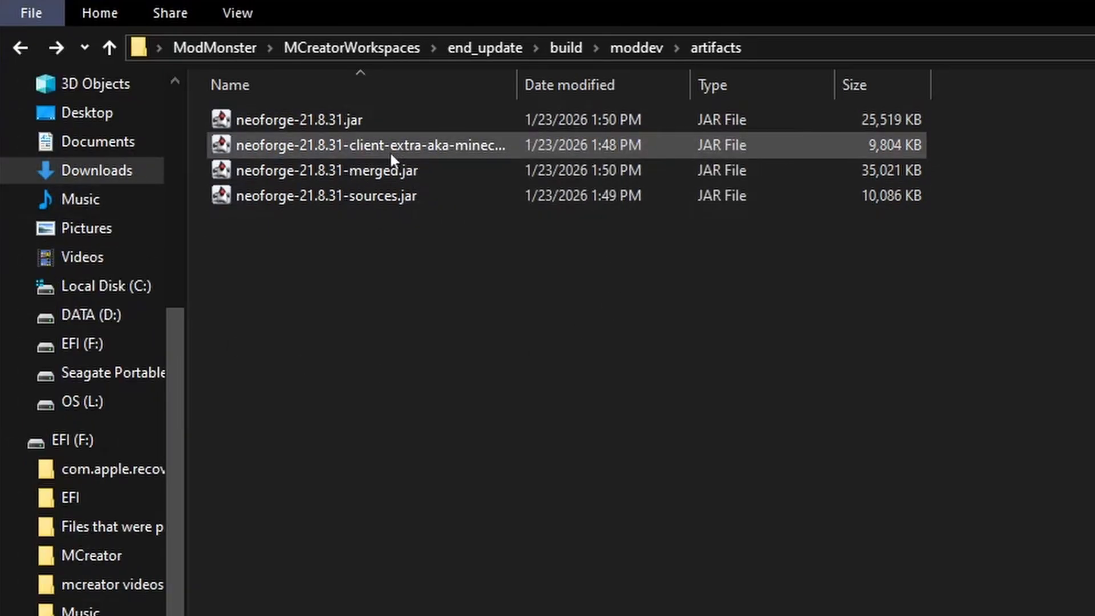
pyautogui.rightClick(379, 146)
pyautogui.click(448, 527)
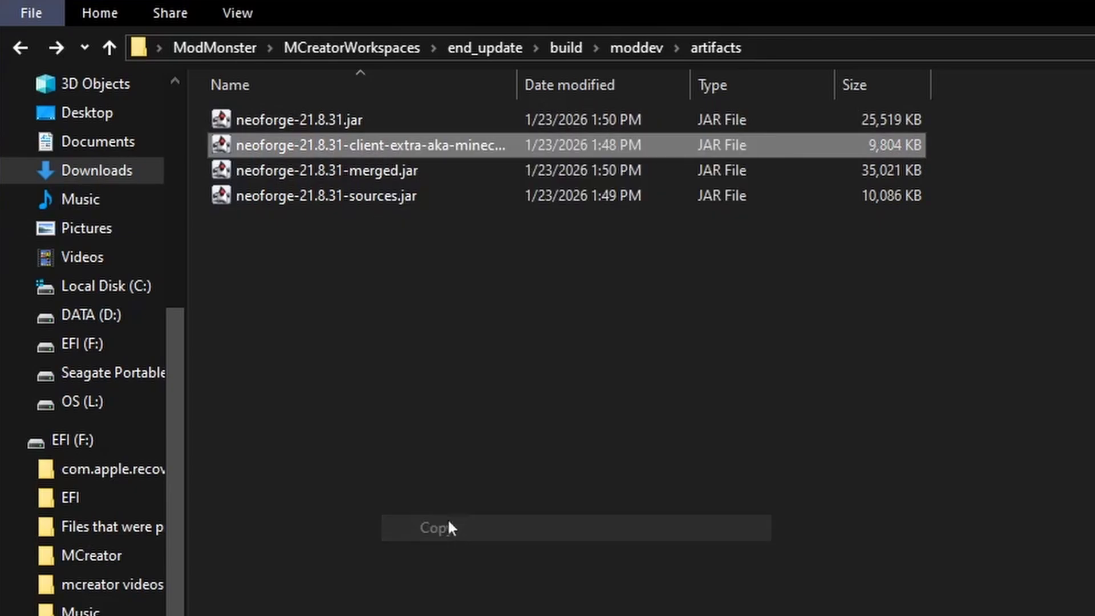
pyautogui.click(108, 177)
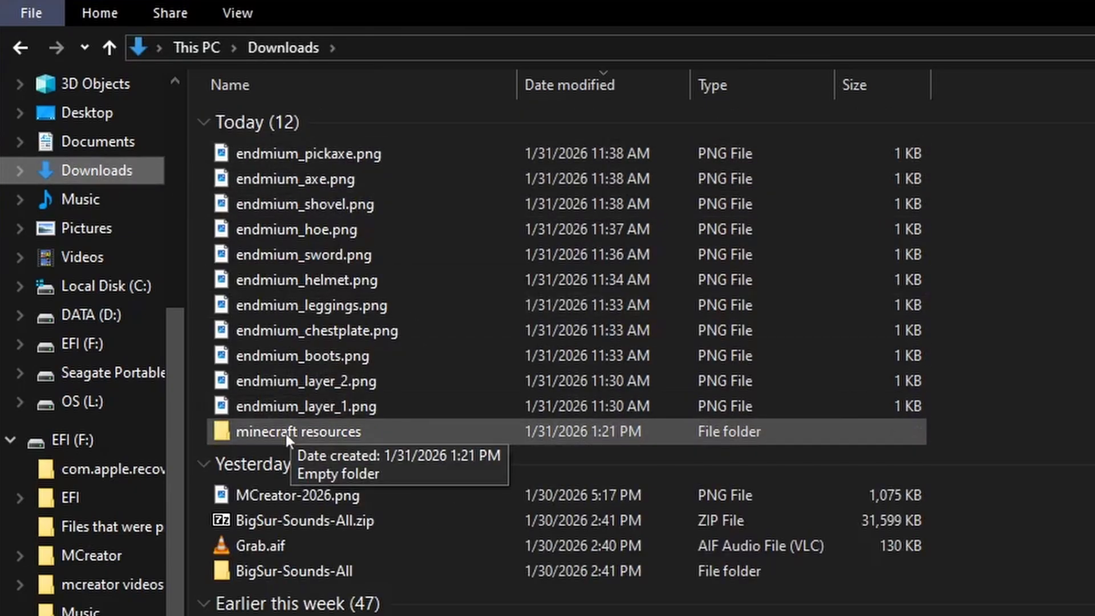
pyautogui.doubleClick(365, 435)
pyautogui.rightClick(336, 284)
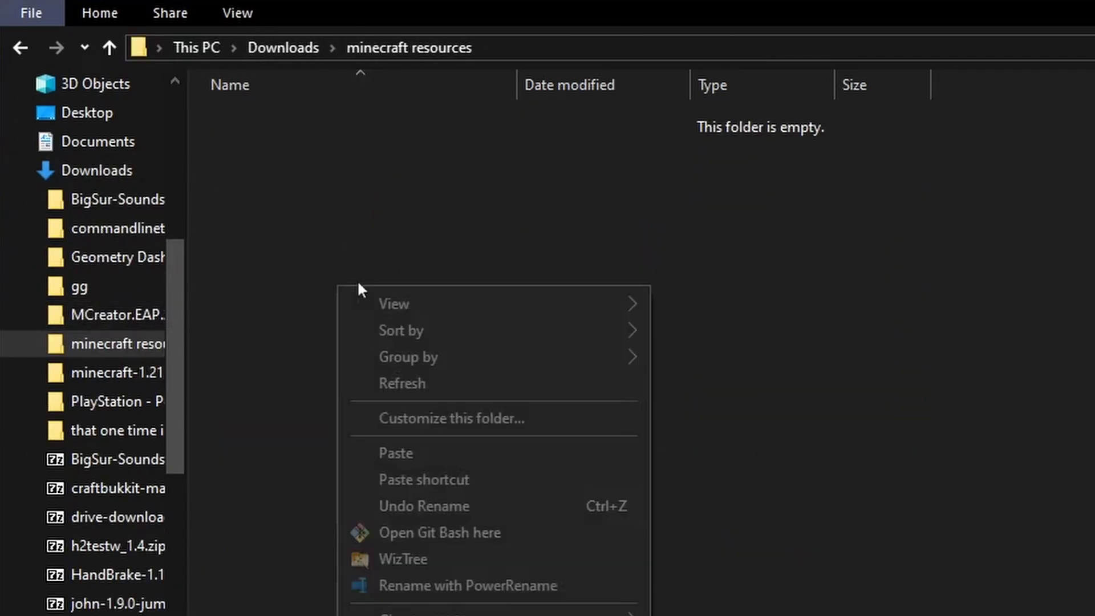
pyautogui.click(459, 451)
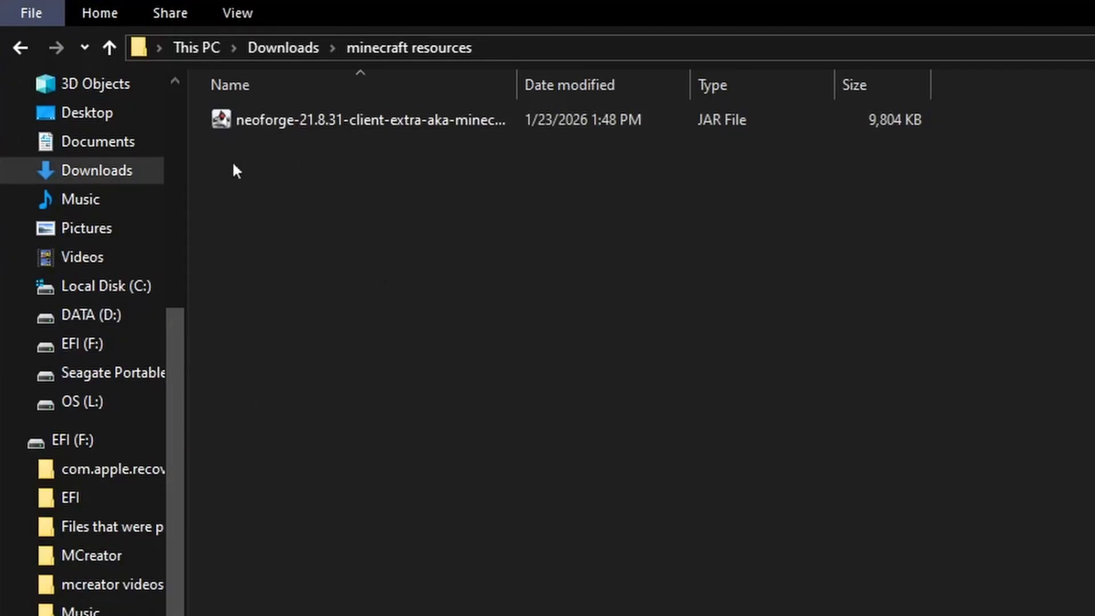
pyautogui.moveTo(273, 249); pyautogui.dragTo(639, 114)
pyautogui.moveTo(560, 415); pyautogui.dragTo(511, 496)
# Step: Open the copied JAR file's name for editing and select its jar extension
pyautogui.click(422, 124)
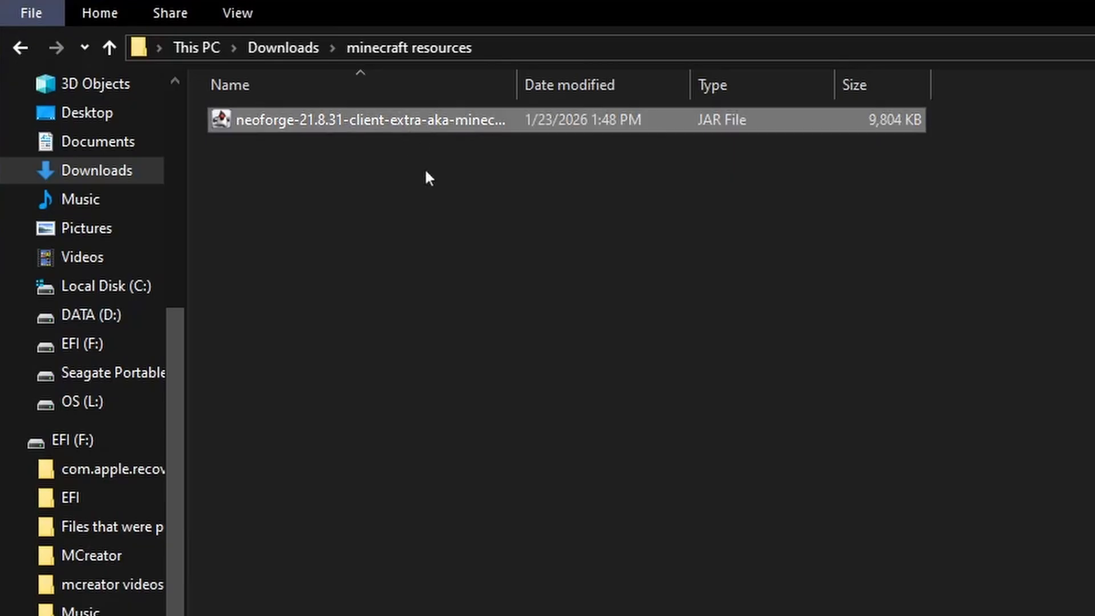
pyautogui.rightClick(430, 119)
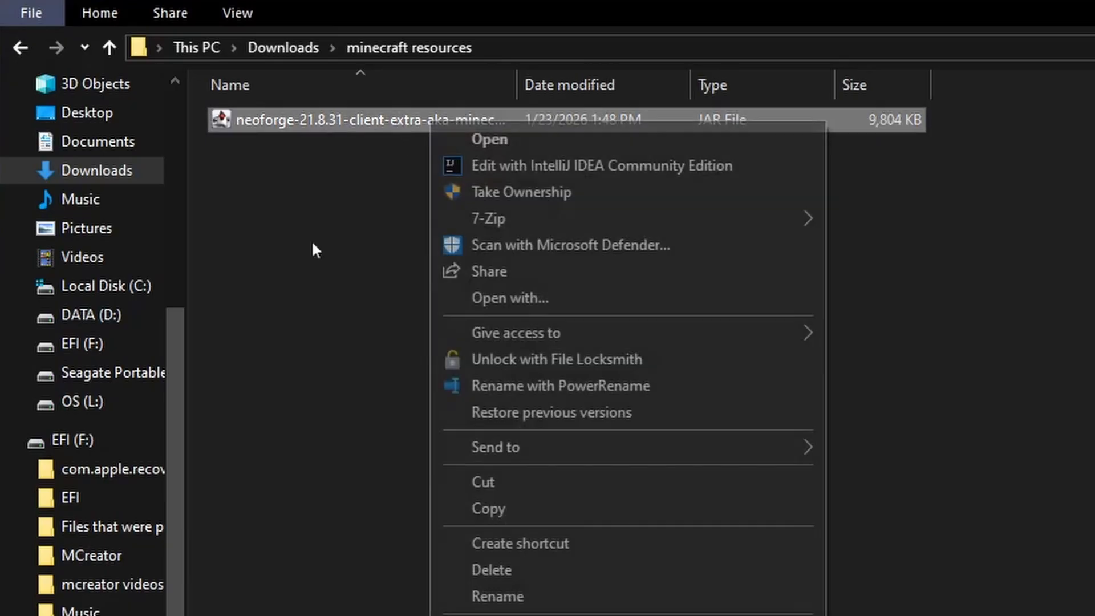
pyautogui.click(516, 596)
pyautogui.moveTo(606, 124); pyautogui.dragTo(585, 124)
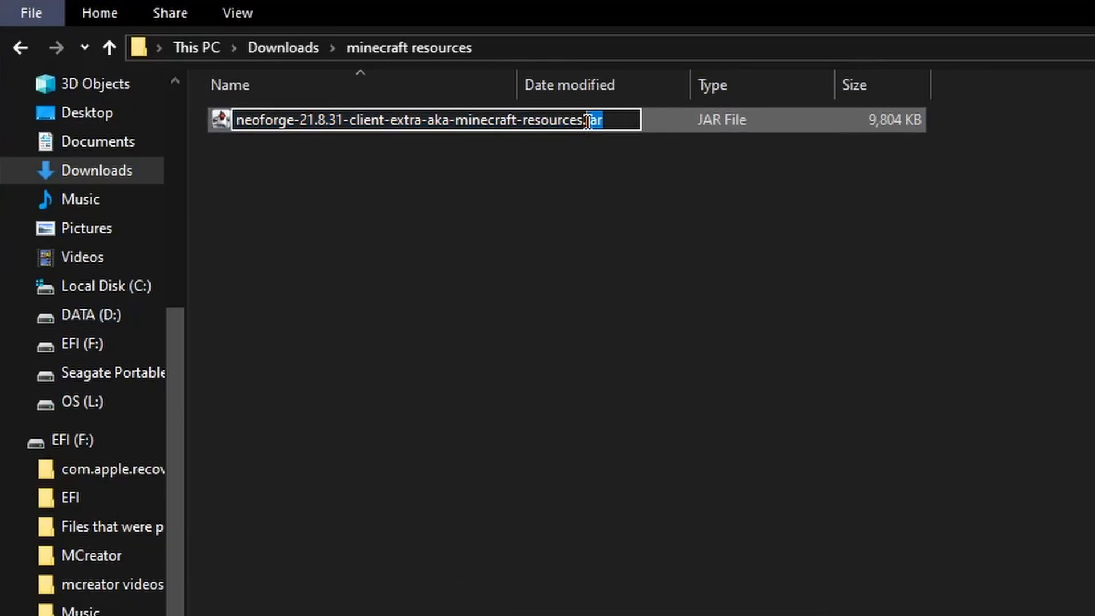
pyautogui.click(583, 393)
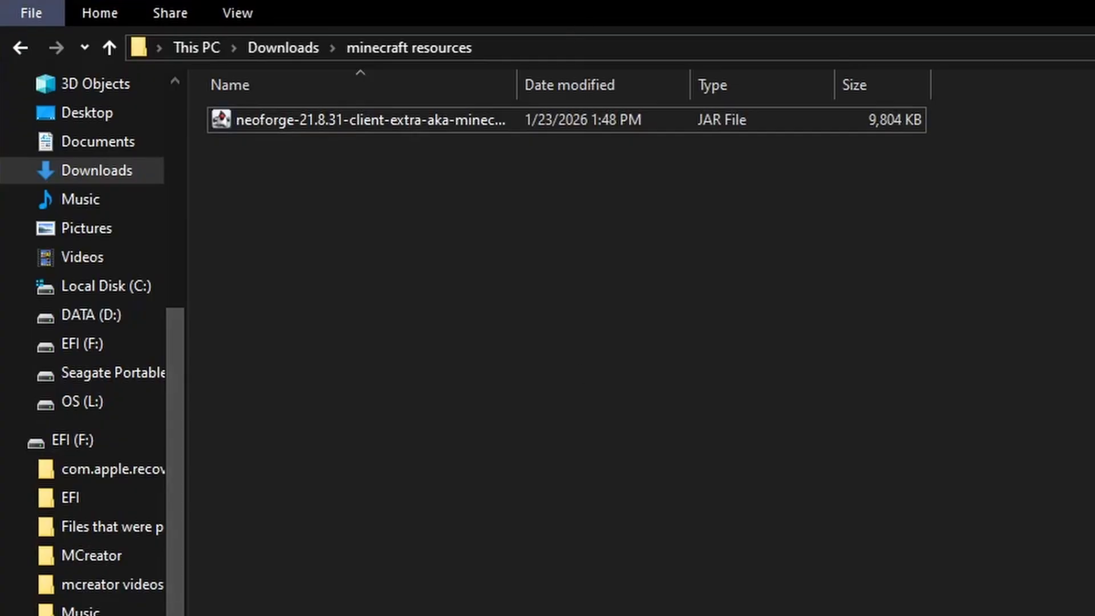
# Step: Change the copied neoforge JAR file's extension from jar to zip and accept the extension change
pyautogui.click(256, 14)
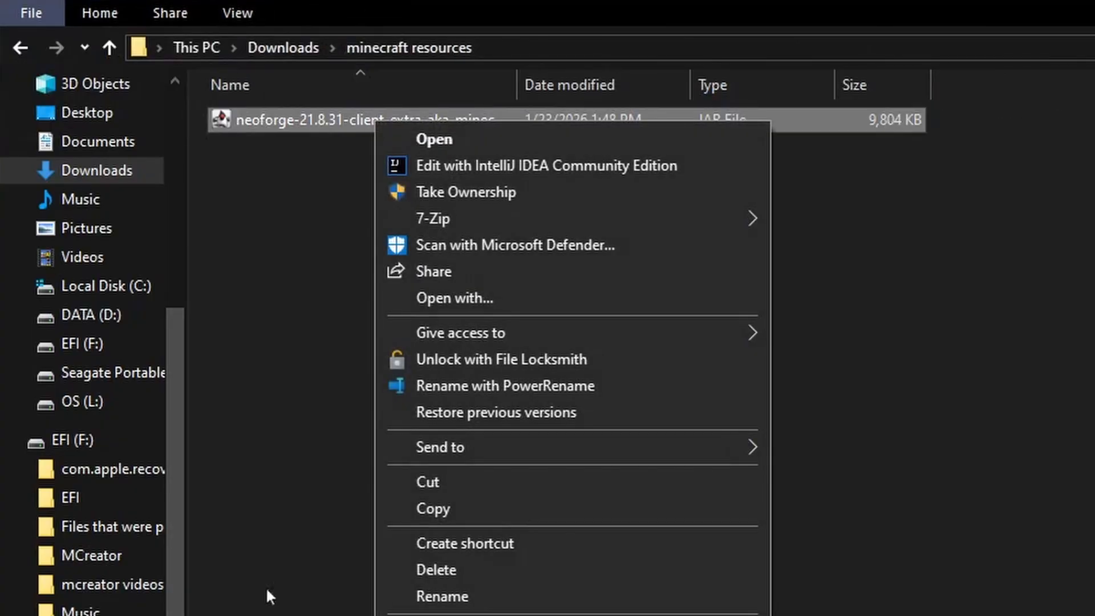
pyautogui.click(546, 599)
pyautogui.moveTo(602, 121); pyautogui.dragTo(581, 121)
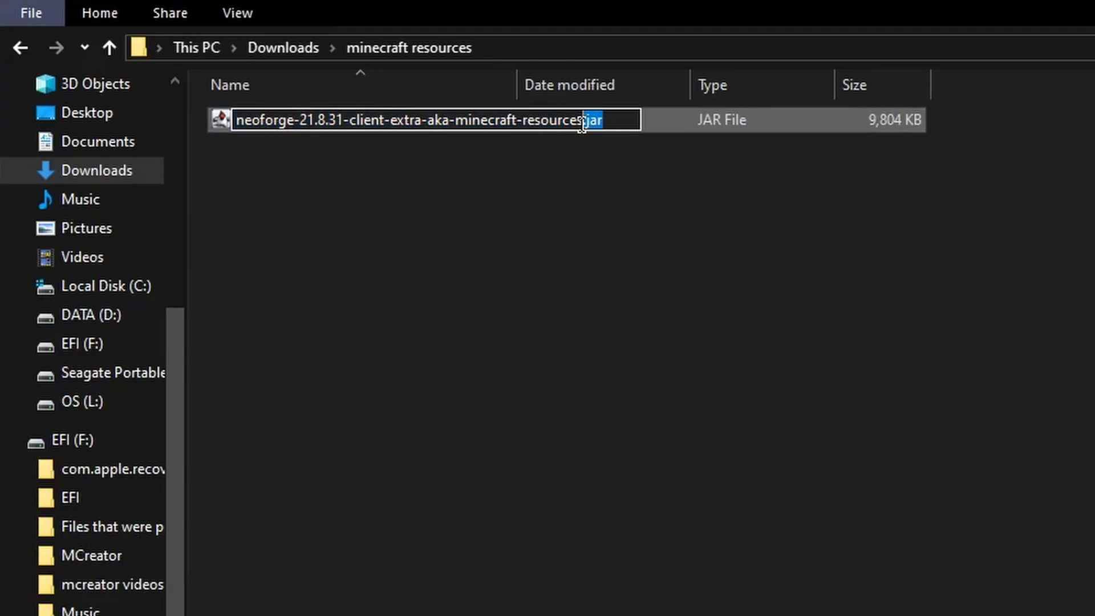
pyautogui.press('BackSpace')
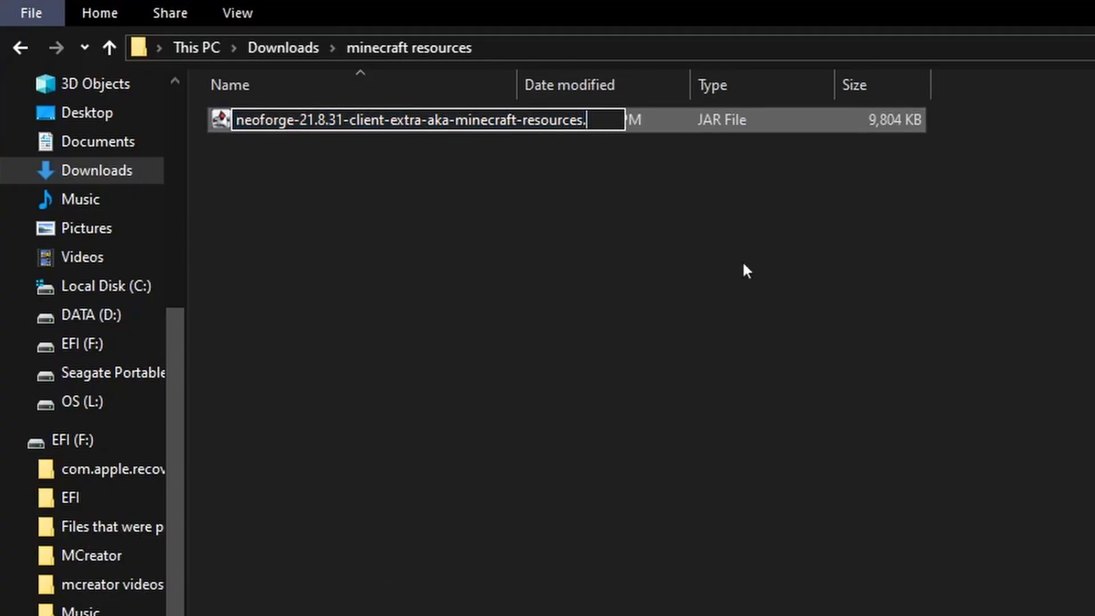
pyautogui.write('zip')
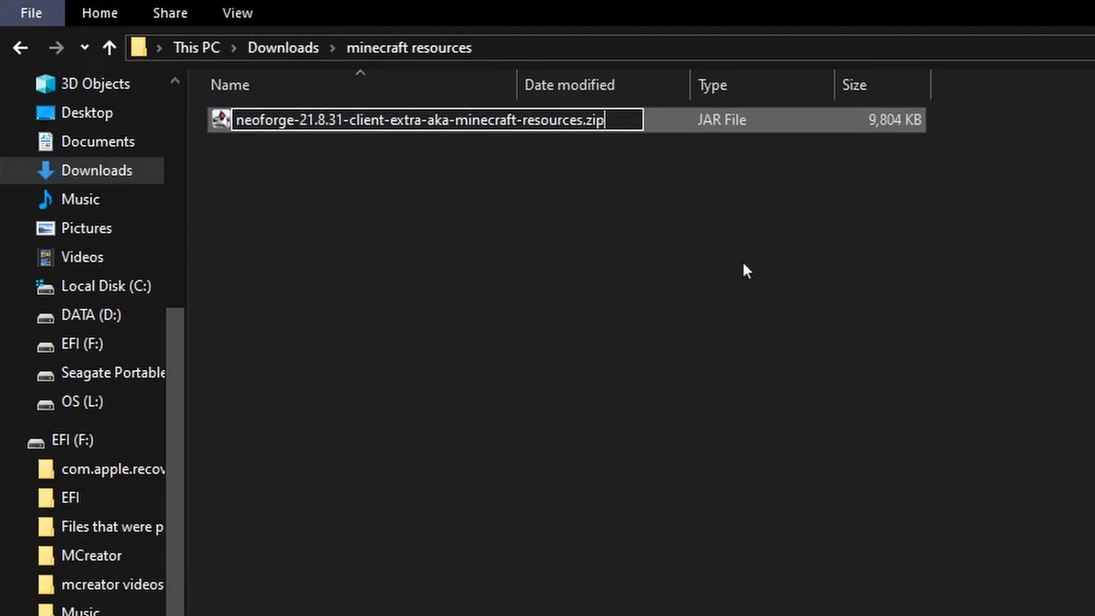
pyautogui.press('Return')
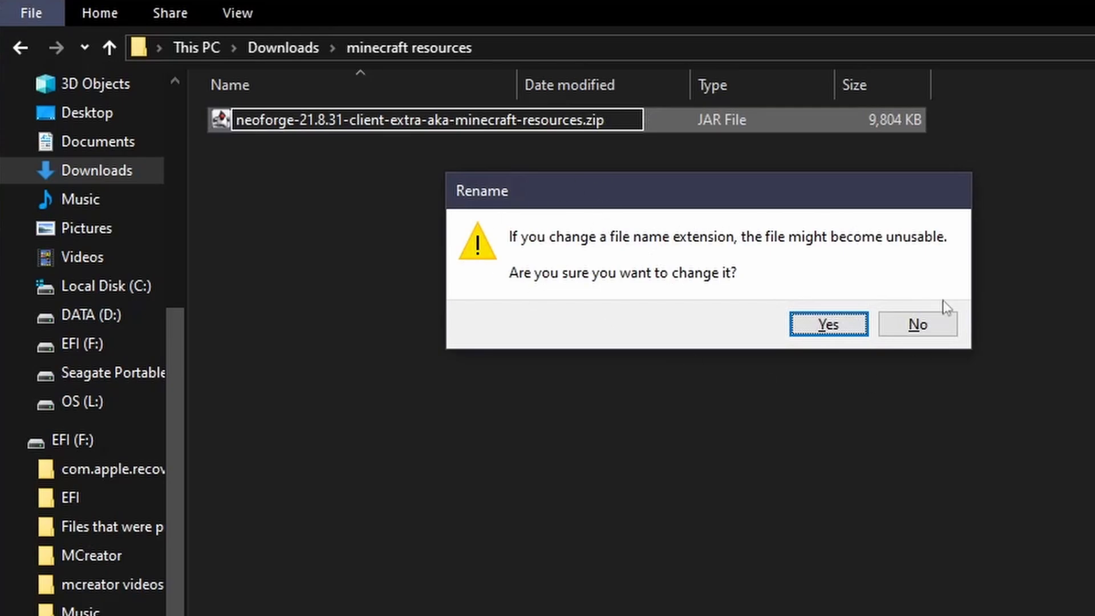
pyautogui.click(822, 330)
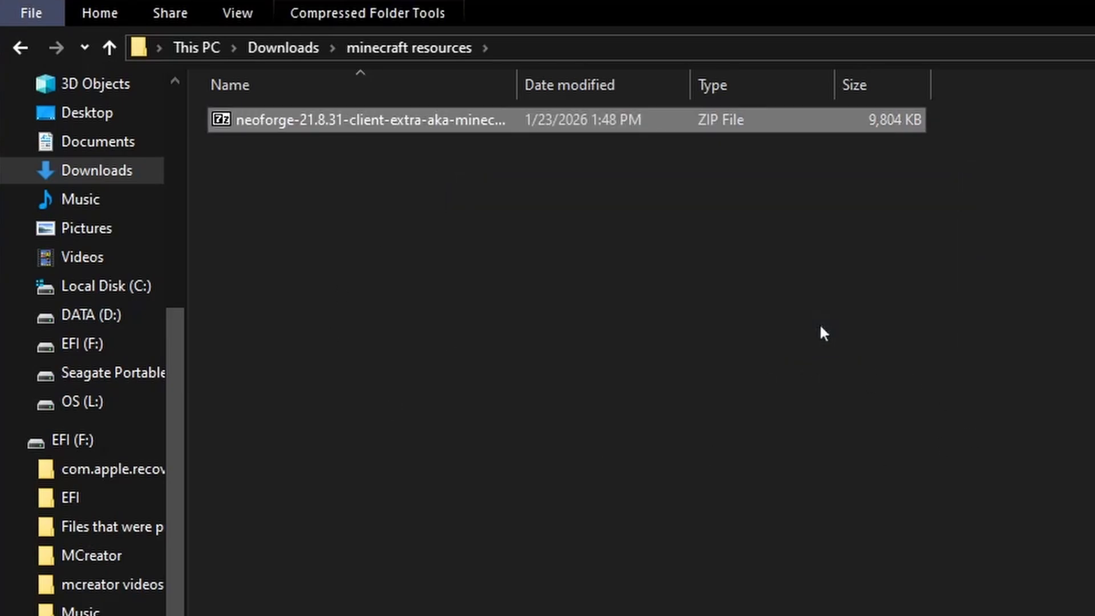
# Step: Open the zip archive, go to assets > minecraft > textures > item and look through the vanilla item PNGs
pyautogui.doubleClick(366, 125)
pyautogui.moveTo(364, 428); pyautogui.dragTo(343, 111)
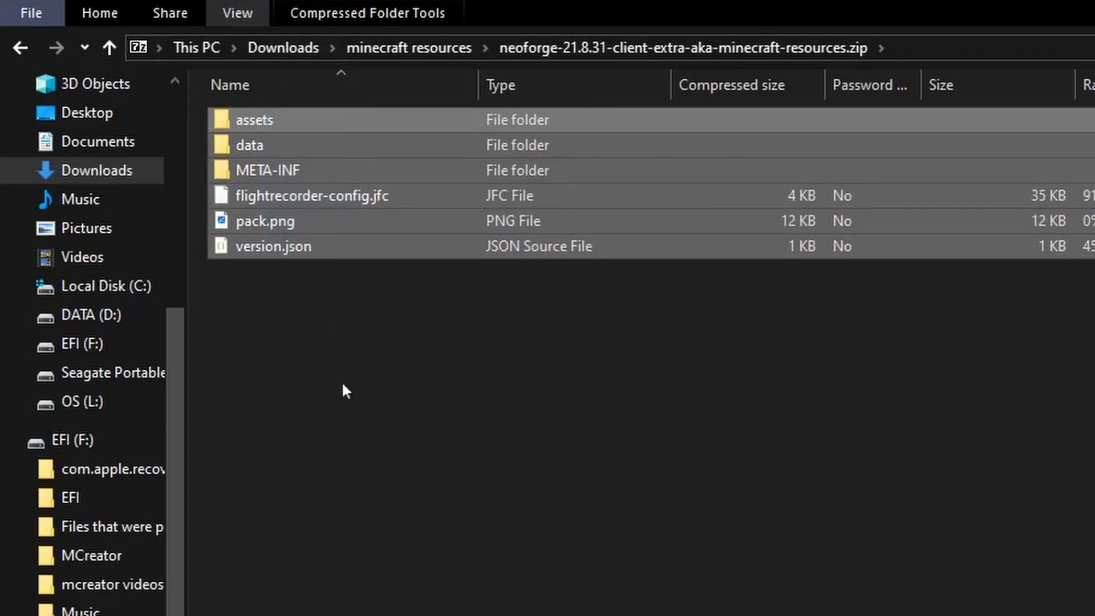
pyautogui.doubleClick(264, 120)
pyautogui.doubleClick(259, 120)
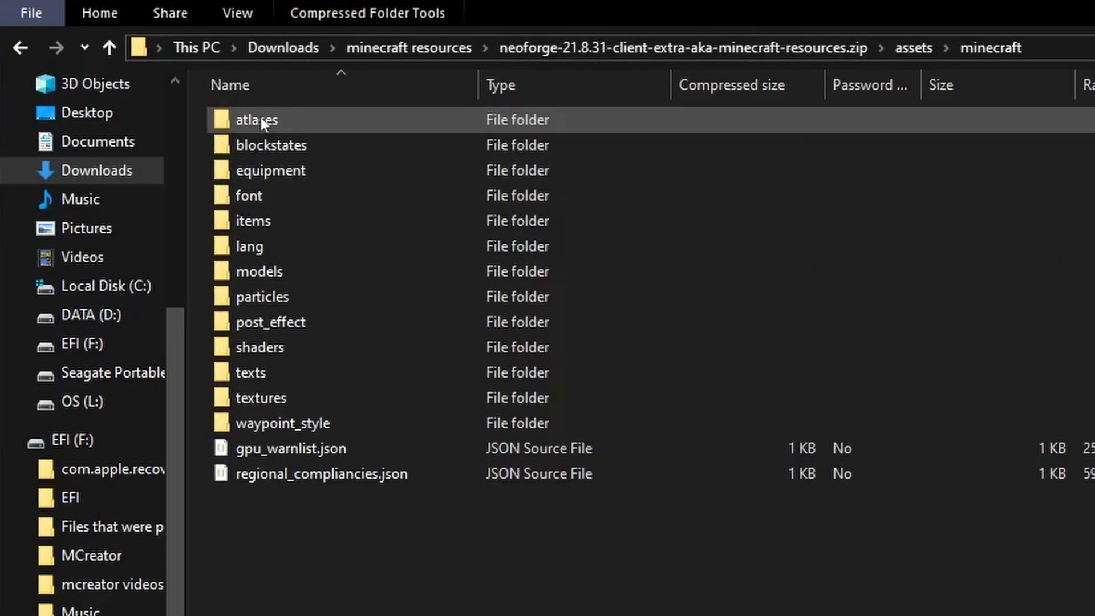
pyautogui.doubleClick(288, 400)
pyautogui.moveTo(257, 576); pyautogui.dragTo(349, 587)
pyautogui.doubleClick(249, 296)
pyautogui.scroll(-6, 594, 242)
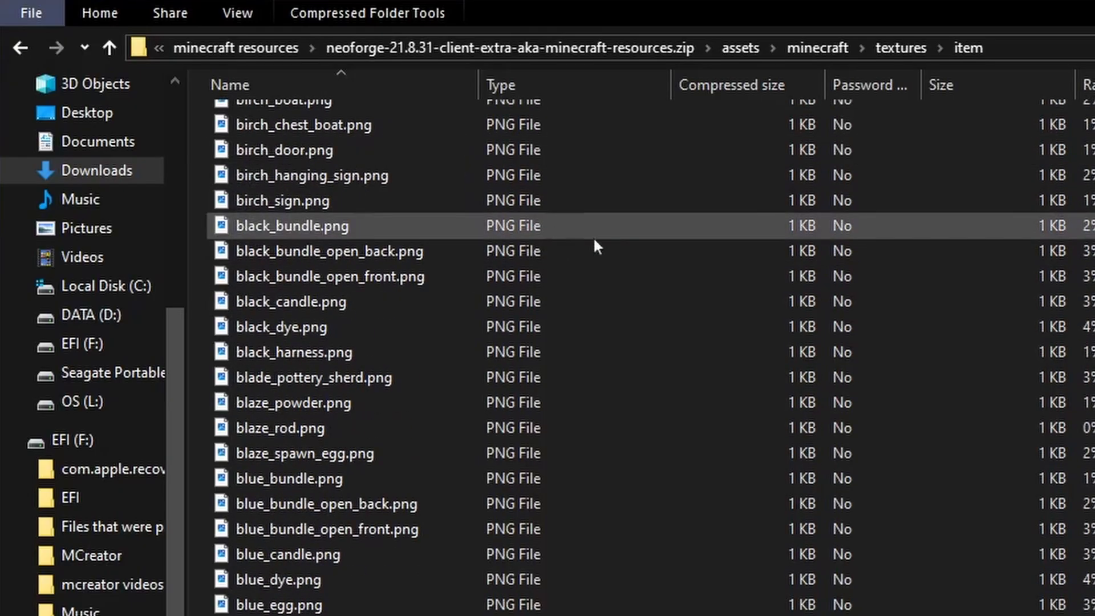
pyautogui.moveTo(1094, 123); pyautogui.dragTo(1094, 460)
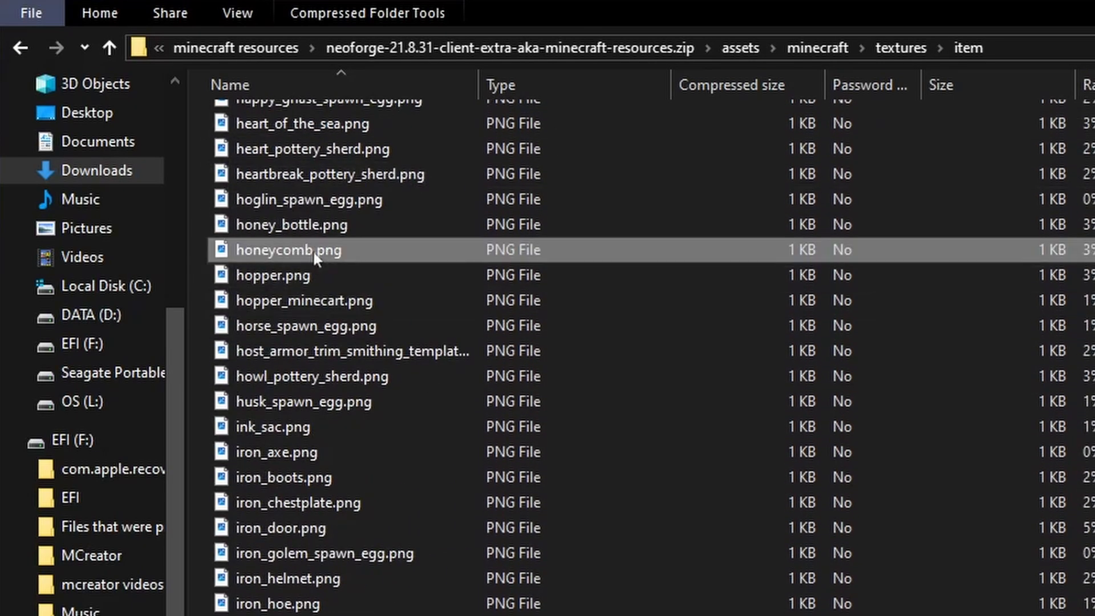
# Step: Copy iron_helmet.png out of the archive's item textures into the minecraft resources folder and open that folder
pyautogui.moveTo(262, 247); pyautogui.dragTo(229, 50)
pyautogui.click(230, 49)
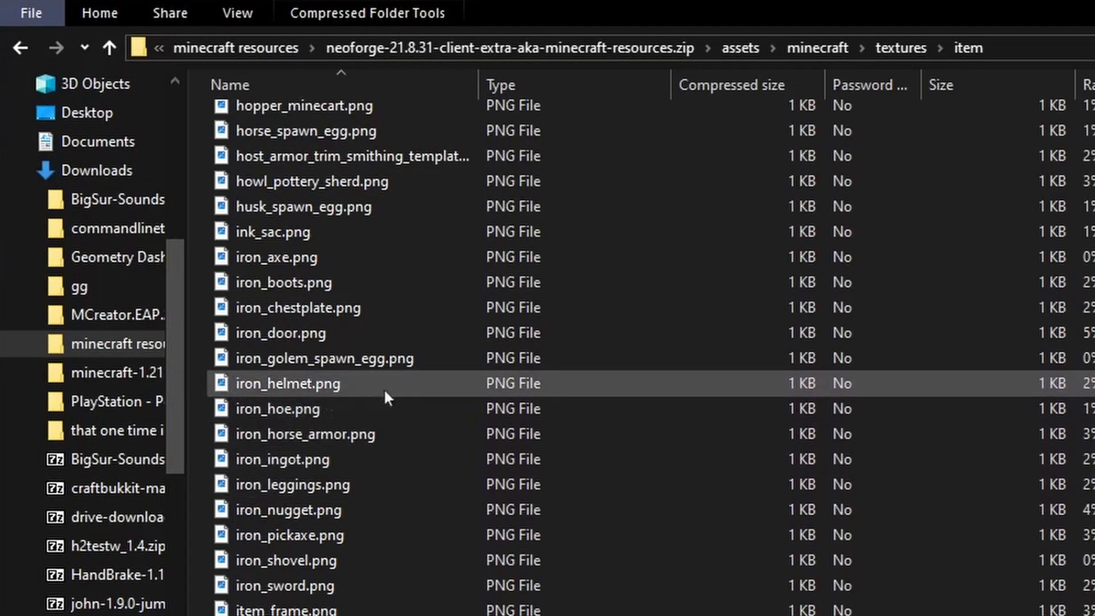
pyautogui.click(278, 381)
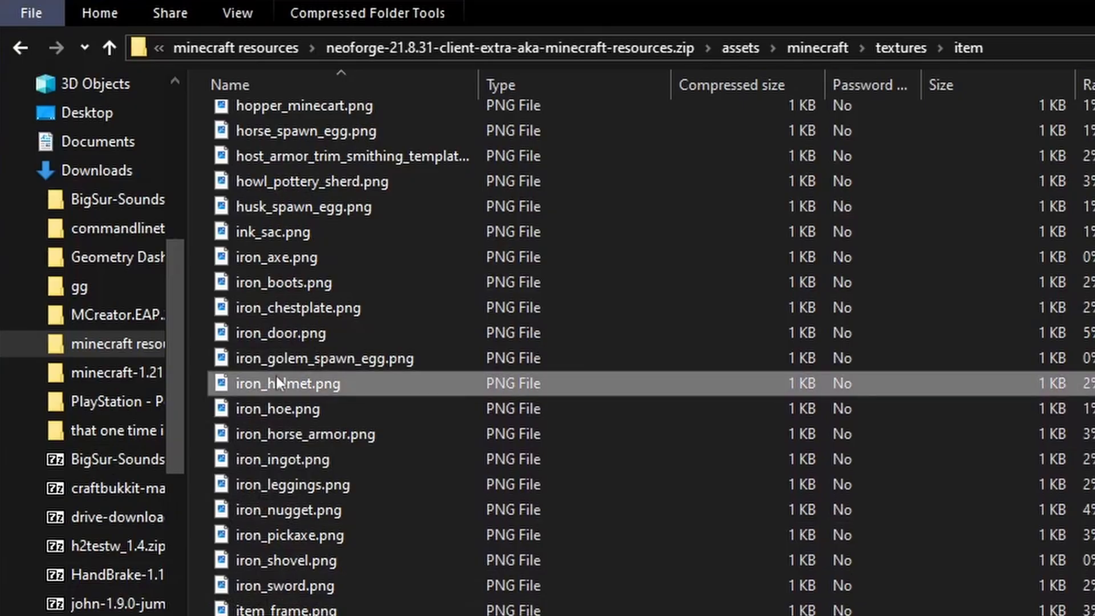
pyautogui.moveTo(279, 385); pyautogui.dragTo(276, 53)
pyautogui.click(271, 50)
# Step: Rename the extracted iron_helmet.png as endmium_helmet.png
pyautogui.rightClick(271, 173)
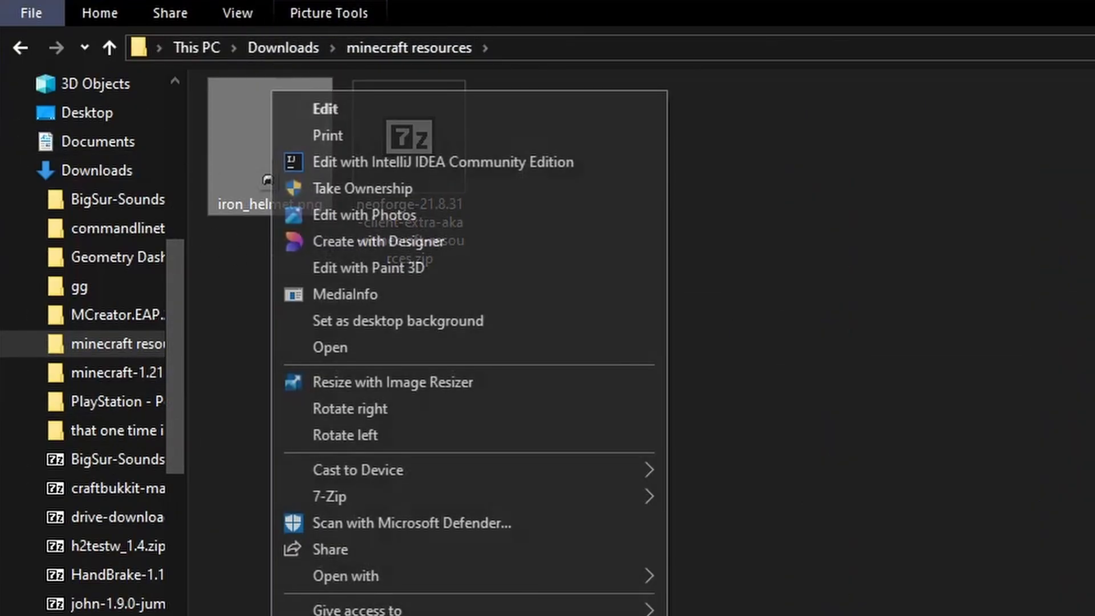
pyautogui.click(319, 615)
pyautogui.moveTo(237, 203); pyautogui.dragTo(217, 207)
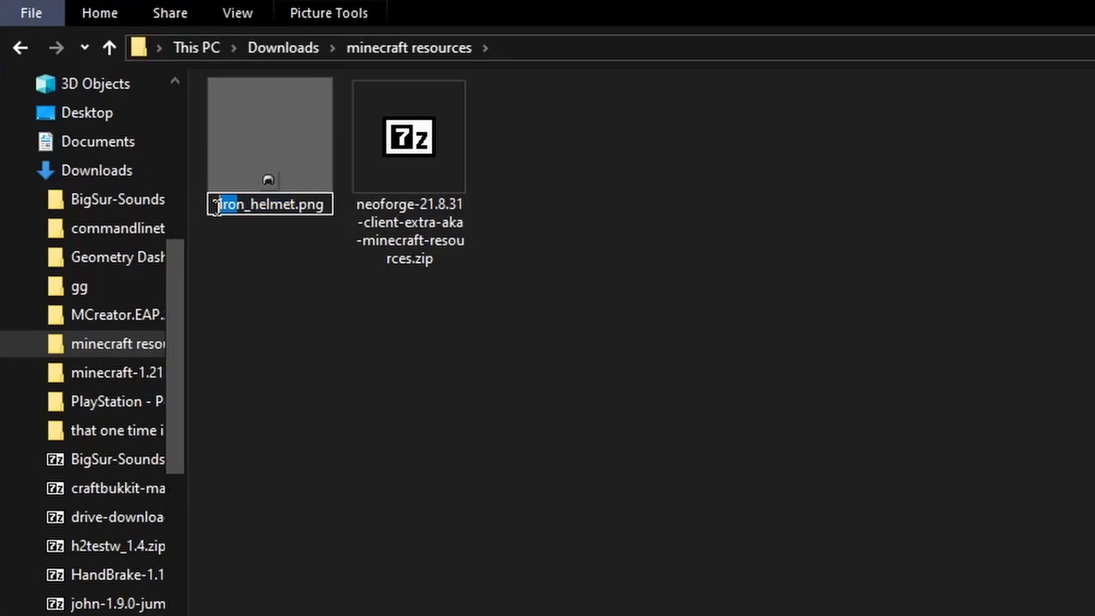
pyautogui.write('endm')
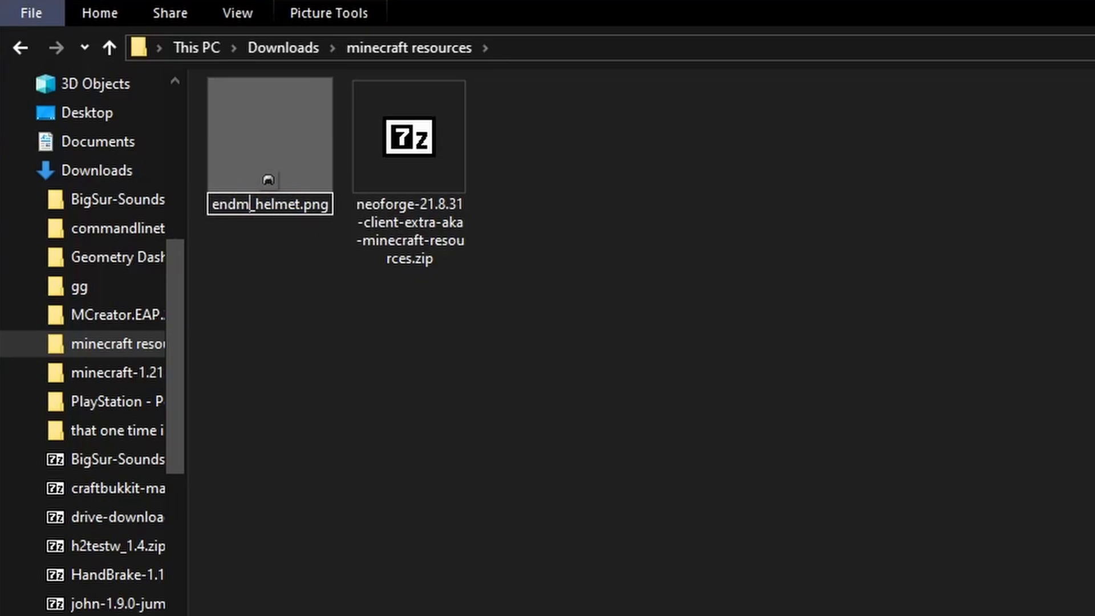
pyautogui.write('ium')
pyautogui.press('Return')
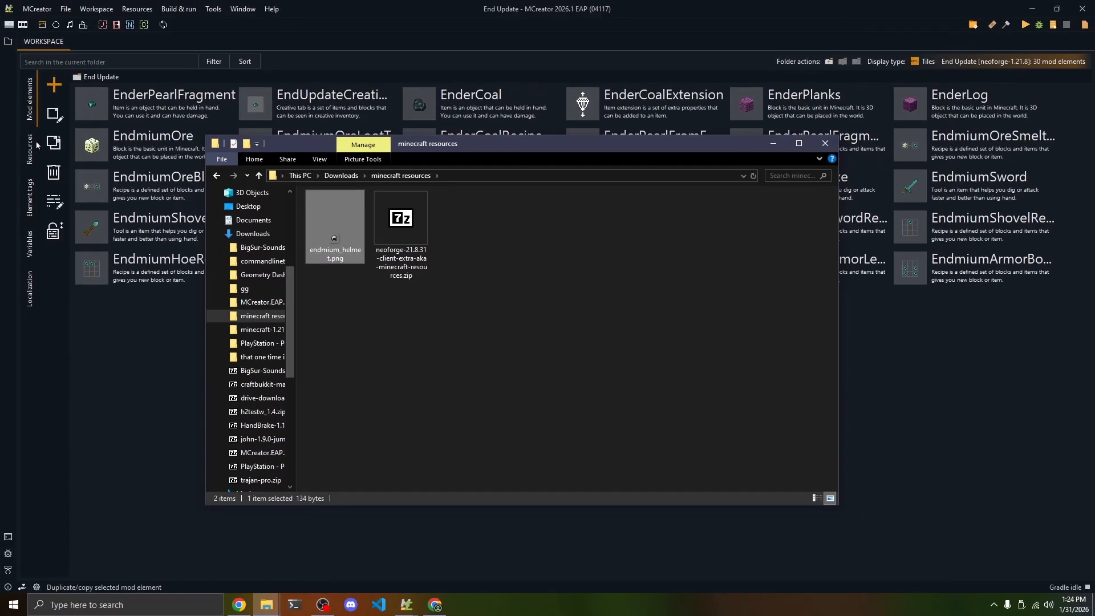
# Step: In MCreator's texture resources, replace the Endmium helmet item texture with endmium_helmet.png from the Downloads folder
pyautogui.click(39, 146)
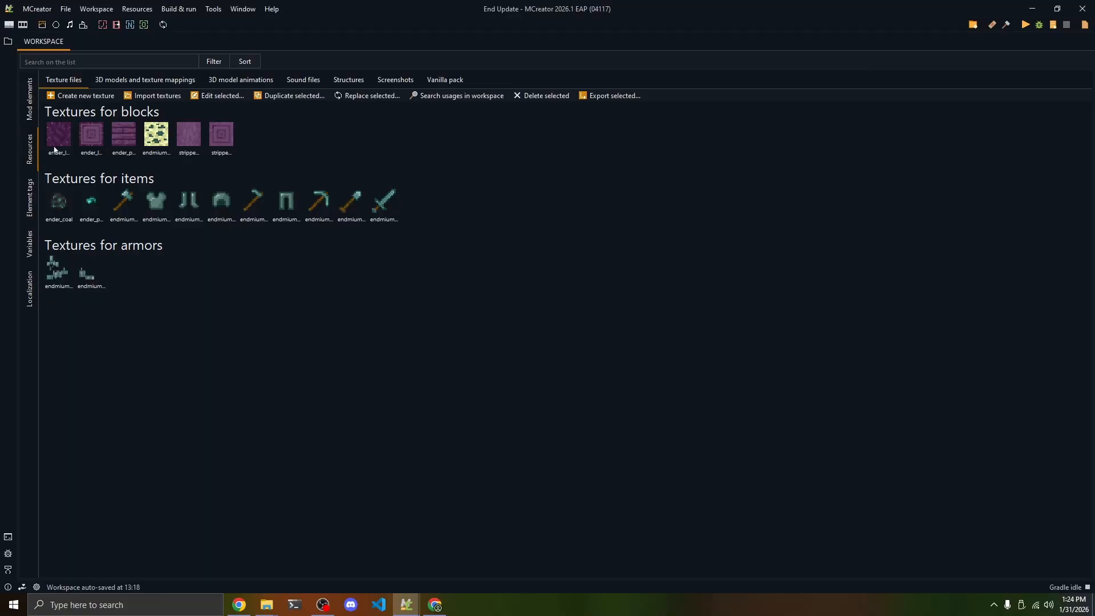
pyautogui.click(347, 97)
pyautogui.doubleClick(167, 151)
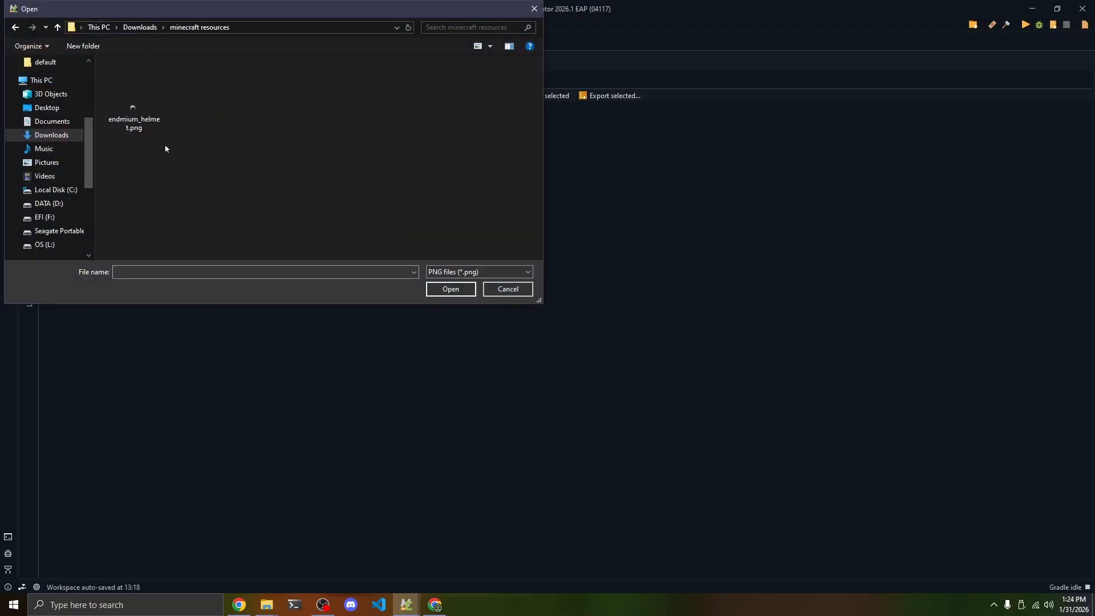
pyautogui.doubleClick(137, 100)
pyautogui.doubleClick(224, 205)
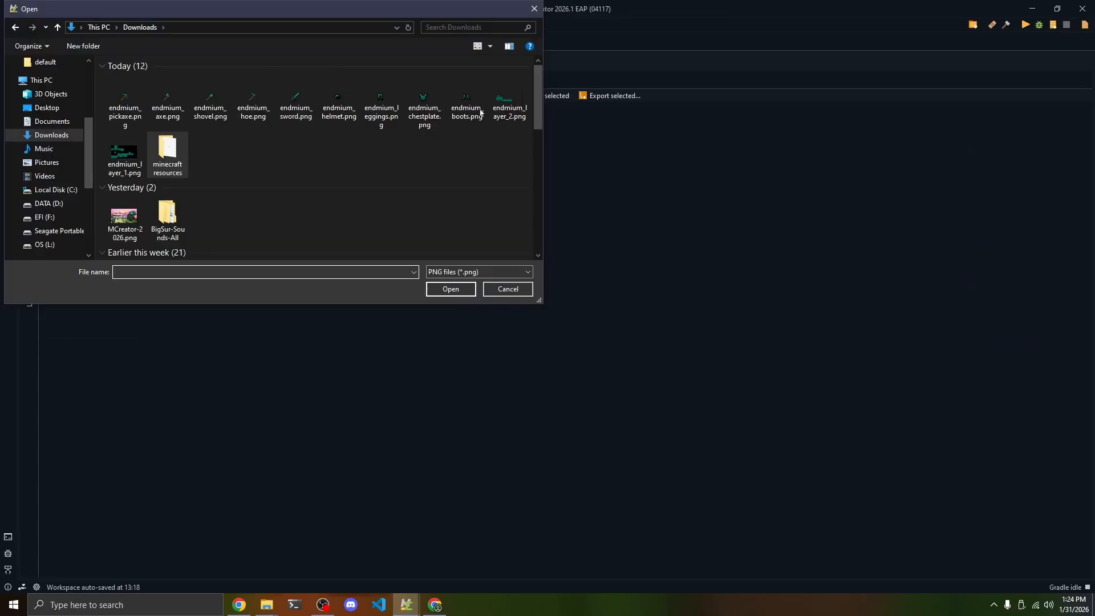
pyautogui.doubleClick(341, 101)
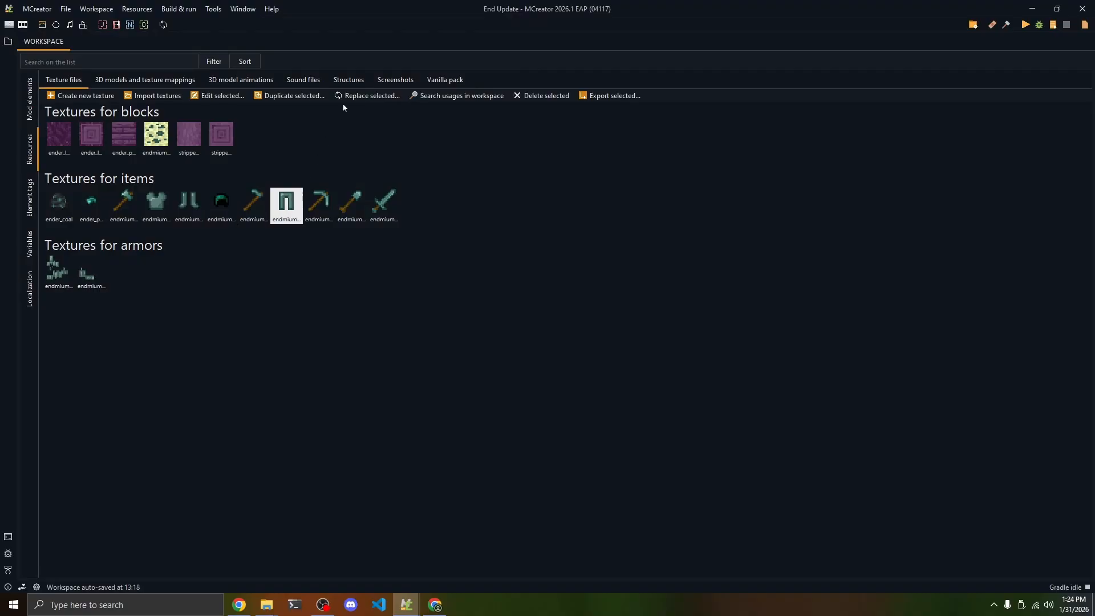
# Step: Replace the Endmium leggings and chestplate item textures with their matching PNG files from Downloads
pyautogui.click(345, 96)
pyautogui.doubleClick(389, 92)
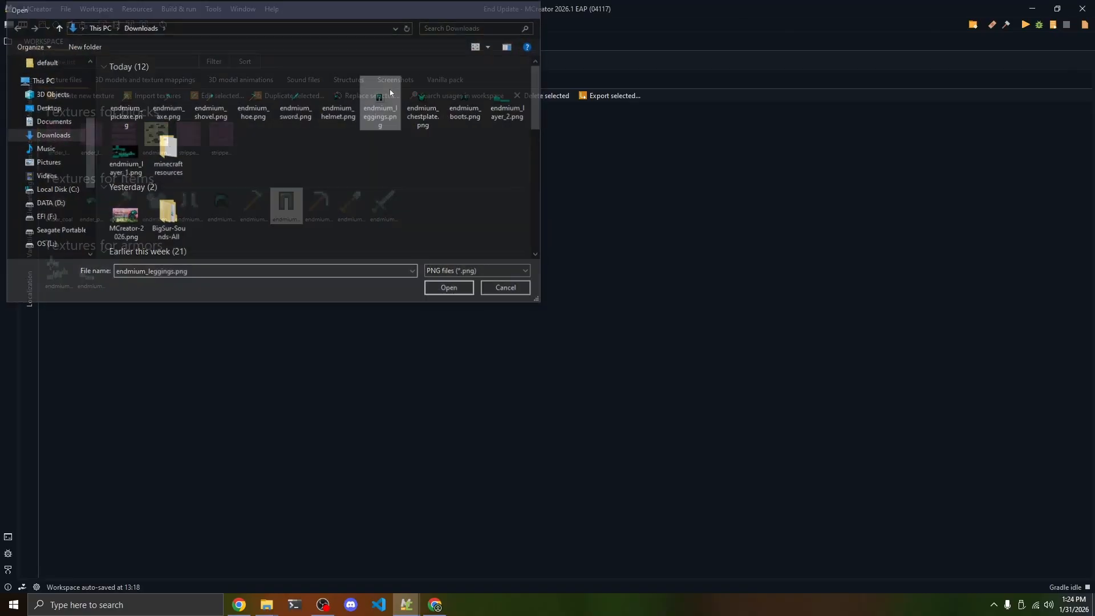
pyautogui.click(161, 200)
pyautogui.click(340, 96)
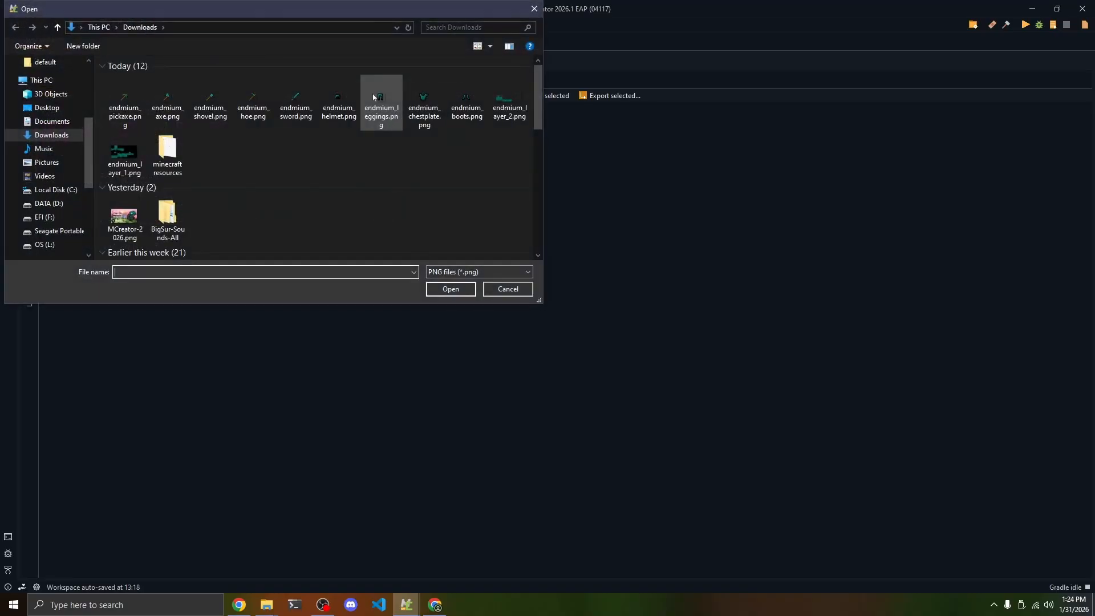
pyautogui.doubleClick(379, 105)
# Step: Replace the Endmium boots and tool item textures with the matching Endmium PNG files from Downloads
pyautogui.click(197, 199)
pyautogui.click(343, 95)
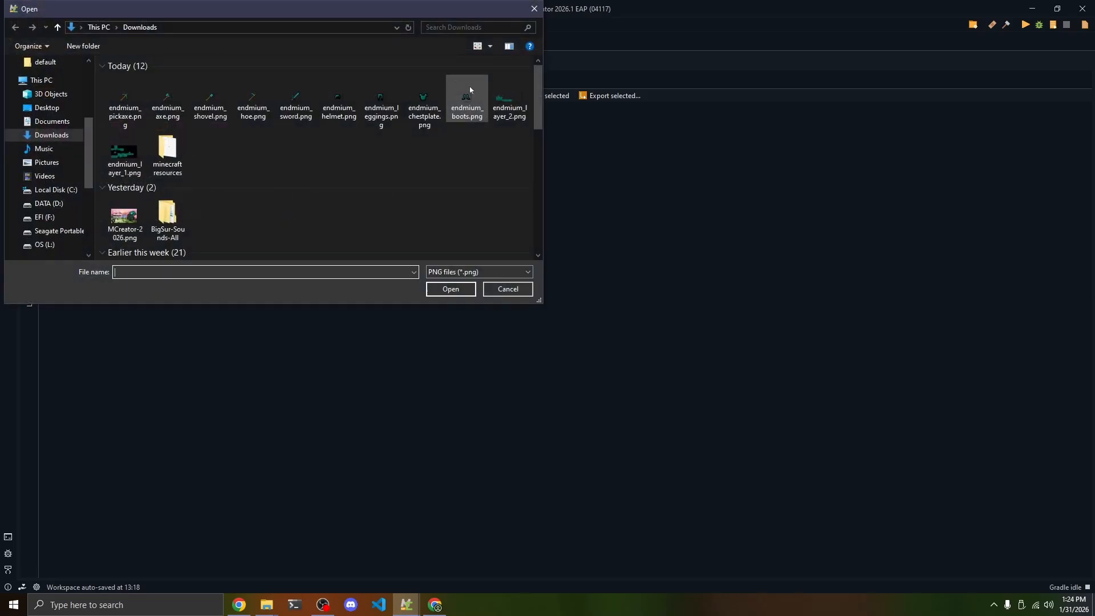
pyautogui.click(422, 112)
pyautogui.doubleClick(422, 111)
pyautogui.click(134, 221)
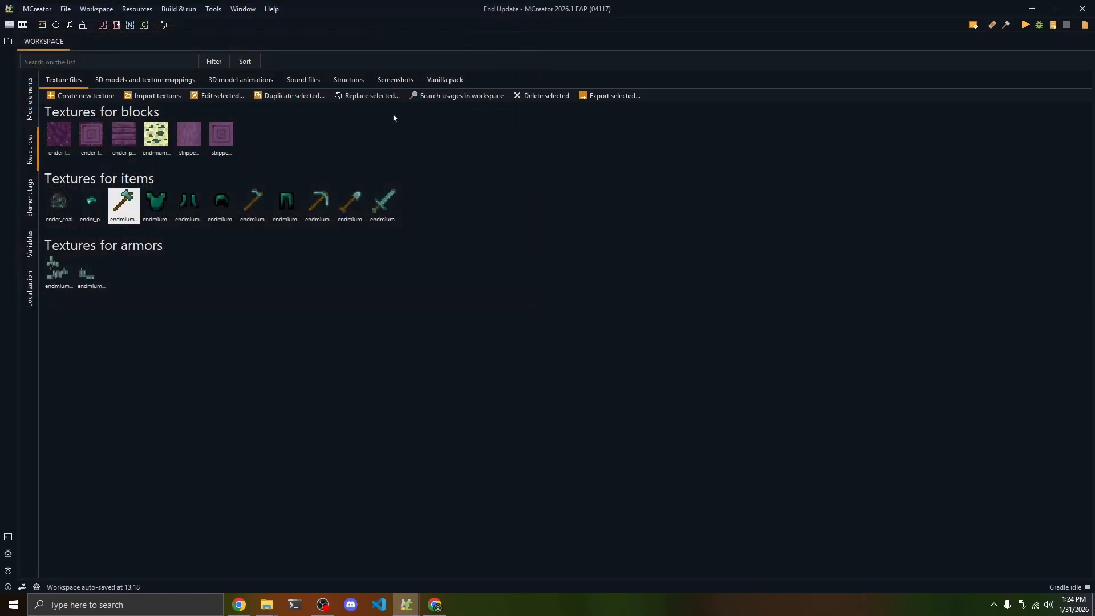
pyautogui.click(373, 194)
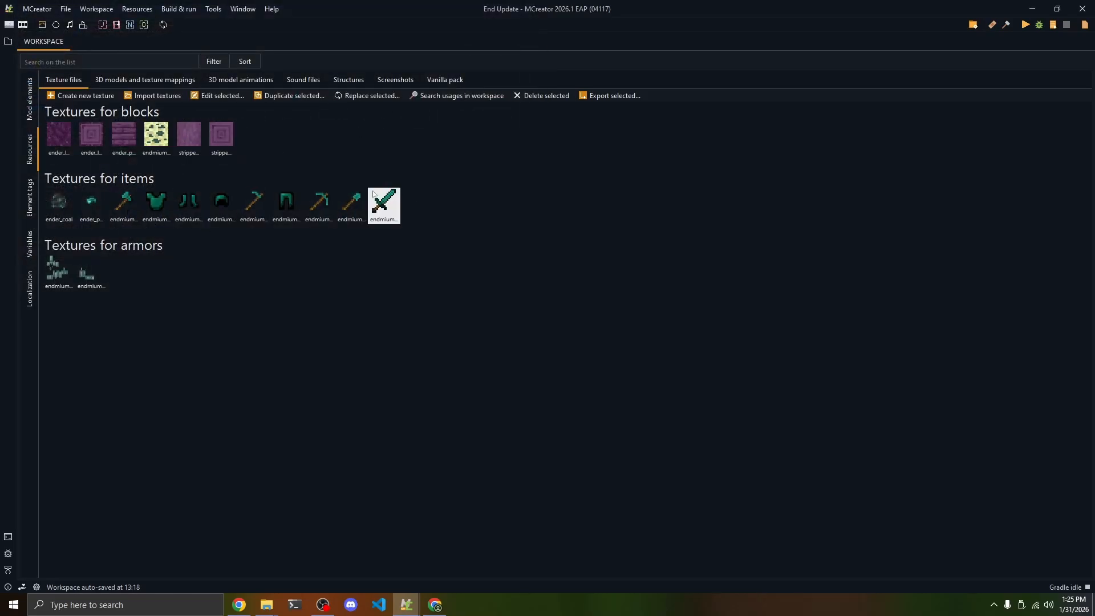
# Step: Open the armor textures endmium_layer_1.png and endmium_layer_2.png in the image editor and examine their layouts
pyautogui.click(58, 273)
pyautogui.click(97, 274)
pyautogui.doubleClick(61, 275)
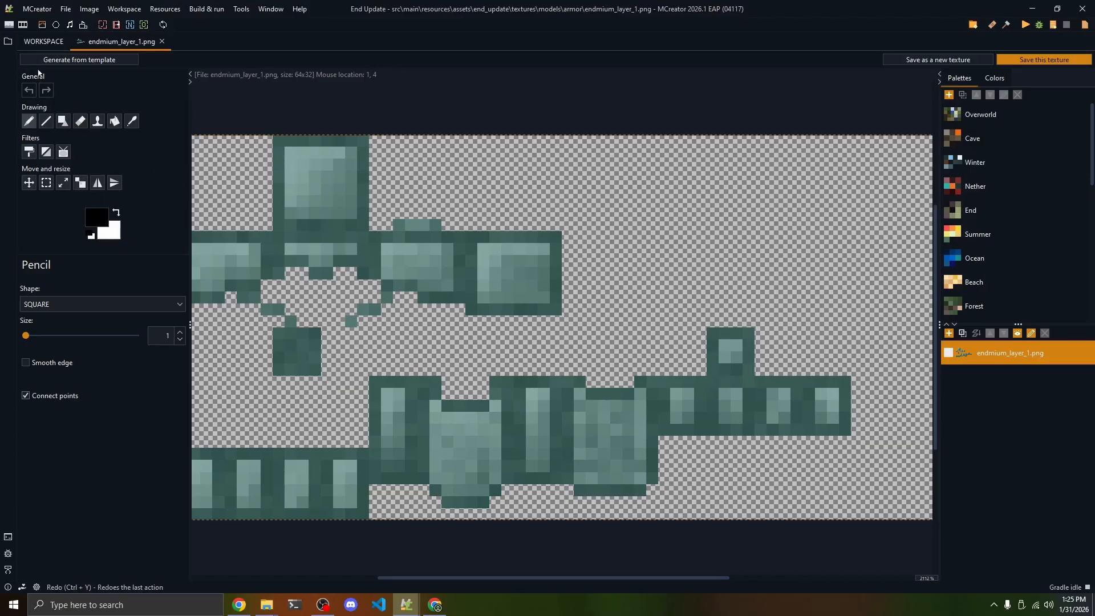
pyautogui.click(43, 41)
pyautogui.doubleClick(95, 275)
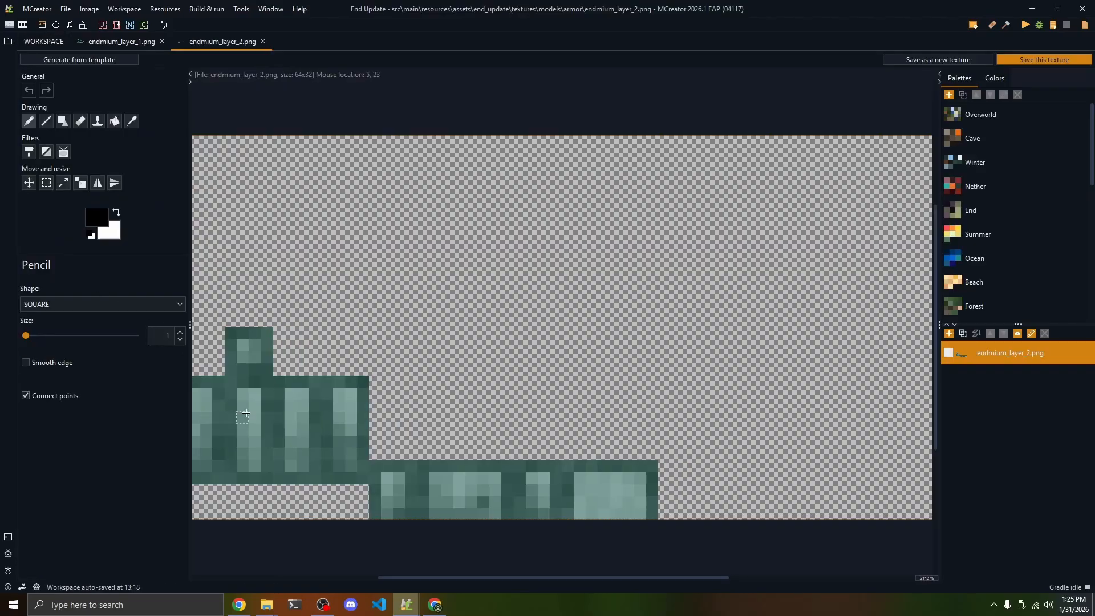
pyautogui.moveTo(317, 382); pyautogui.dragTo(454, 355)
pyautogui.moveTo(637, 315)
pyautogui.mouseDown()
pyautogui.moveTo(552, 285)
pyautogui.moveTo(466, 323)
pyautogui.moveTo(622, 314)
pyautogui.mouseUp()
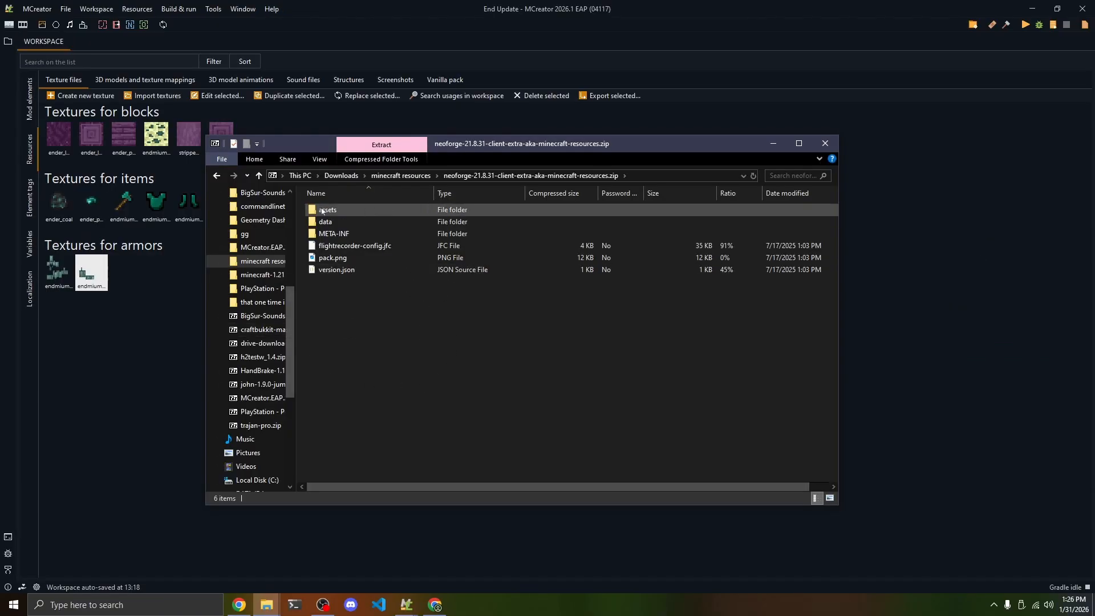
# Step: In the resources zip in File Explorer, go to assets > minecraft > textures > entity > equipment > humanoid and look over the armor PNGs
pyautogui.doubleClick(325, 210)
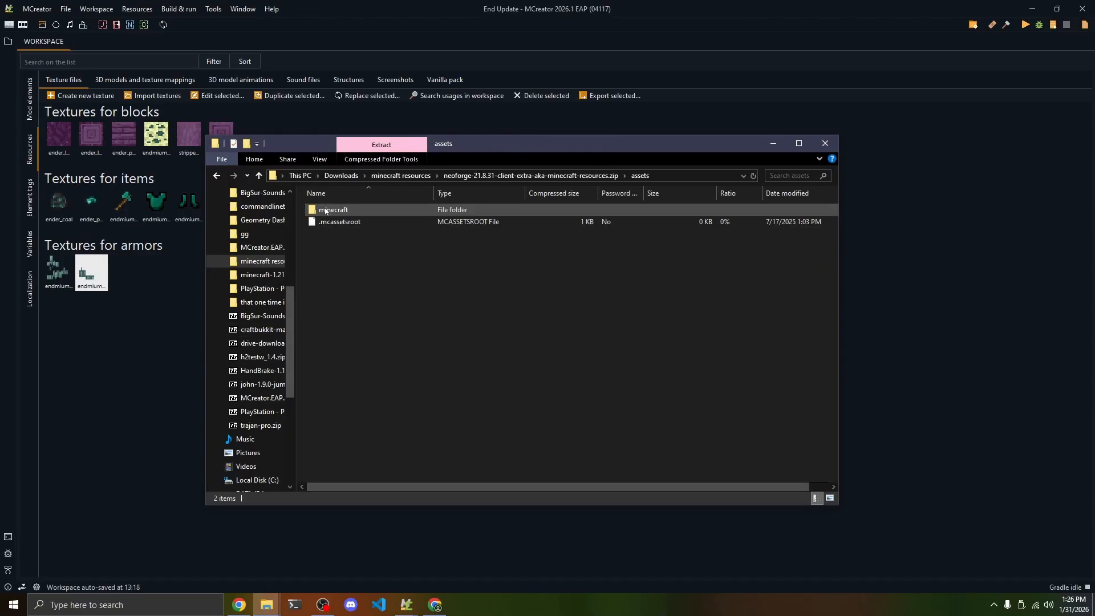
pyautogui.doubleClick(325, 210)
pyautogui.doubleClick(334, 318)
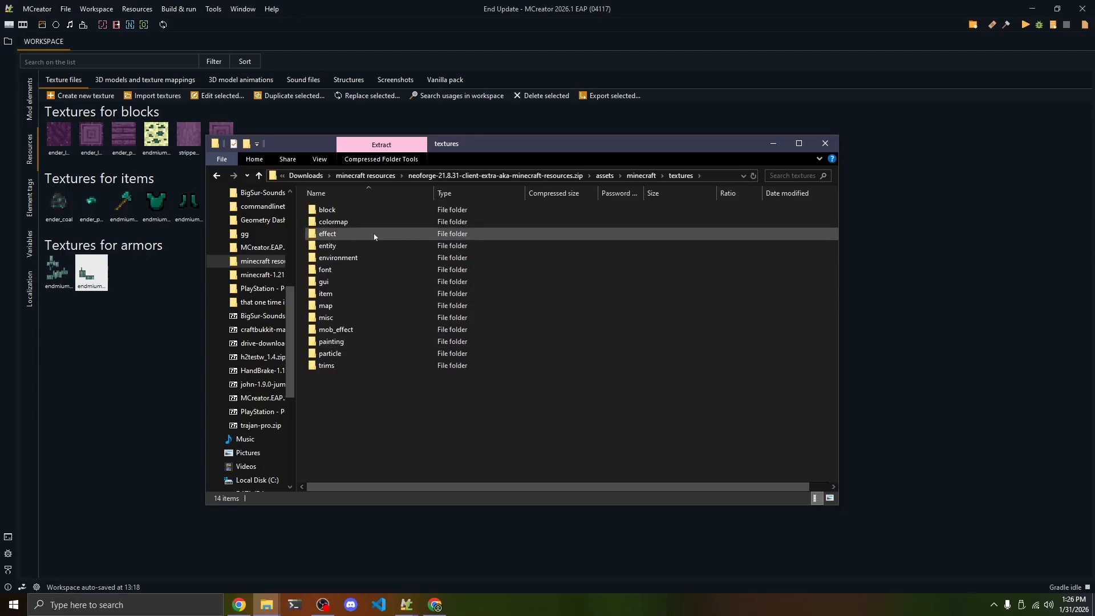
pyautogui.doubleClick(328, 245)
pyautogui.scroll(-2, 331, 245)
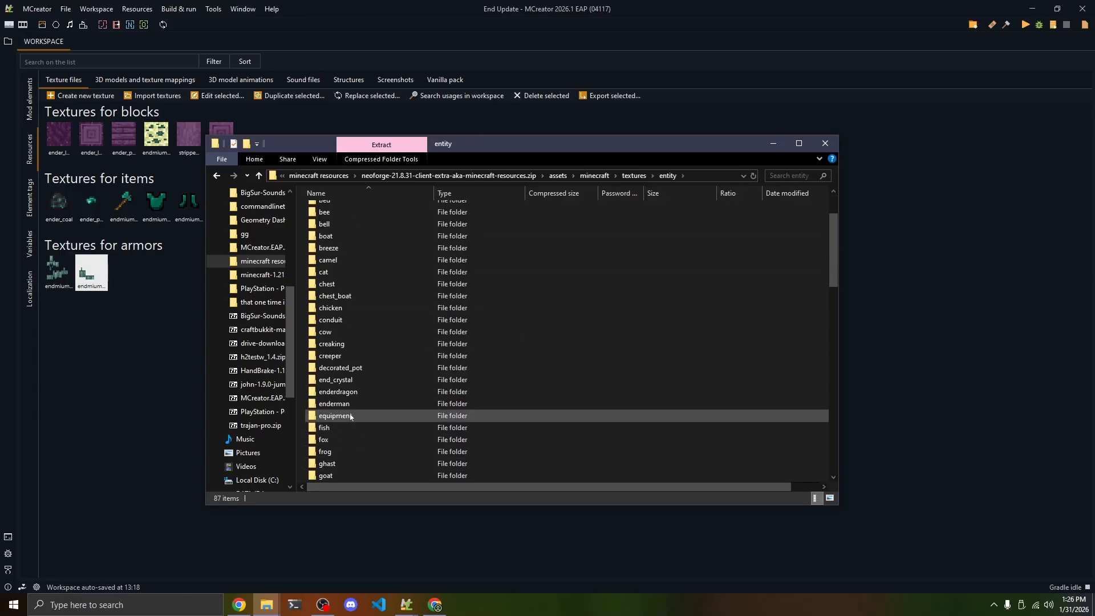
pyautogui.doubleClick(337, 415)
pyautogui.click(341, 270)
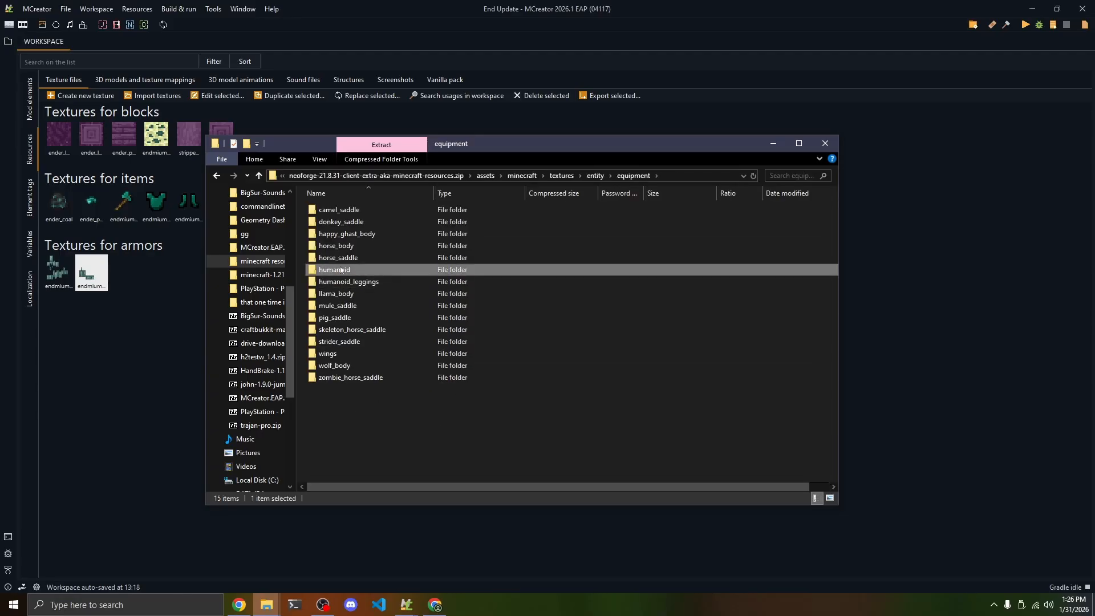
pyautogui.doubleClick(341, 270)
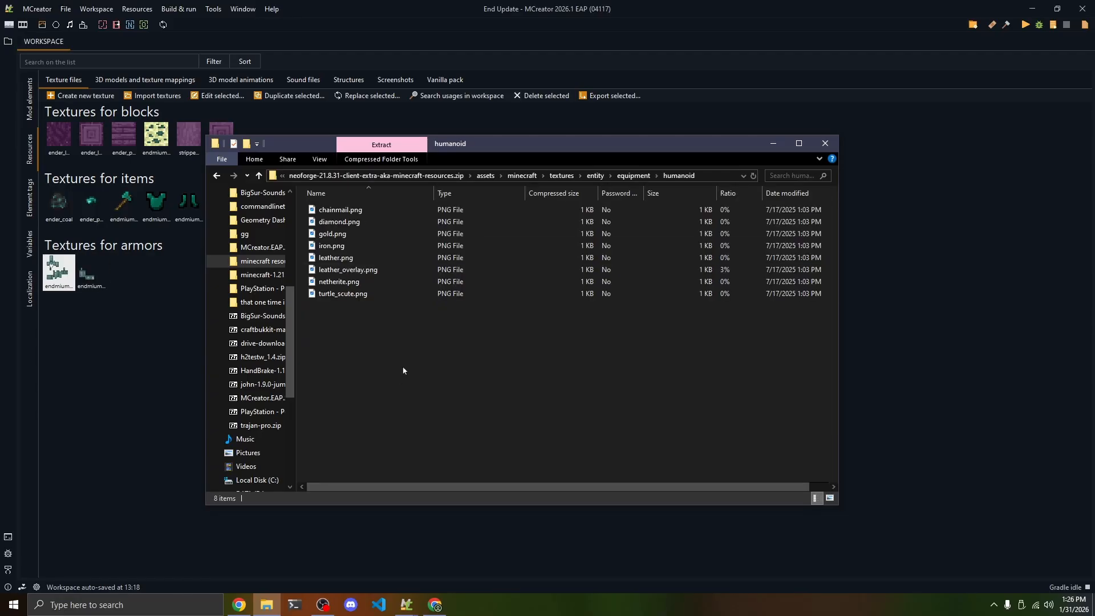
pyautogui.moveTo(403, 388); pyautogui.dragTo(345, 179)
pyautogui.click(343, 393)
# Step: Open endmium_layer_1.png in MCreator's image editor and switch back to the humanoid folder in File Explorer
pyautogui.click(57, 276)
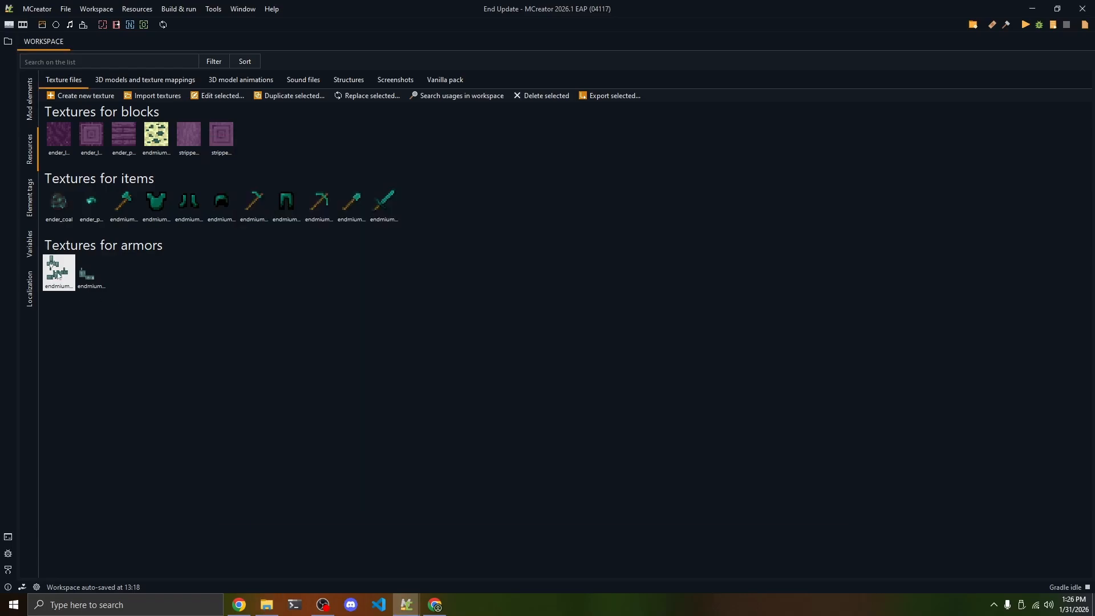
pyautogui.doubleClick(57, 275)
pyautogui.click(255, 609)
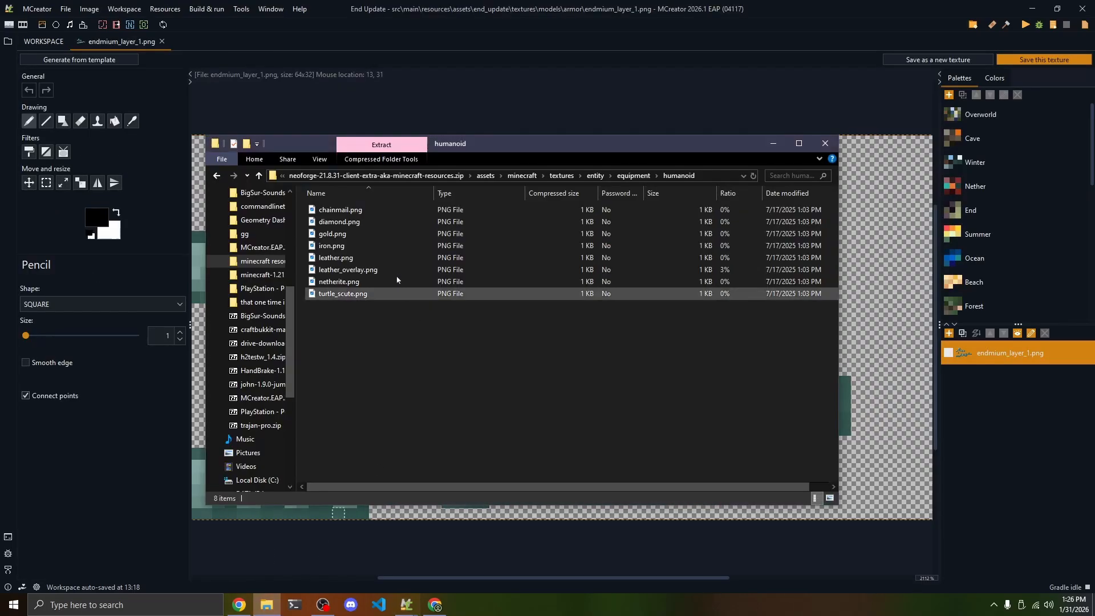
# Step: View the vanilla iron.png armor texture from the humanoid folder, and the one from the humanoid_leggings folder
pyautogui.doubleClick(337, 246)
pyautogui.scroll(5, 538, 359)
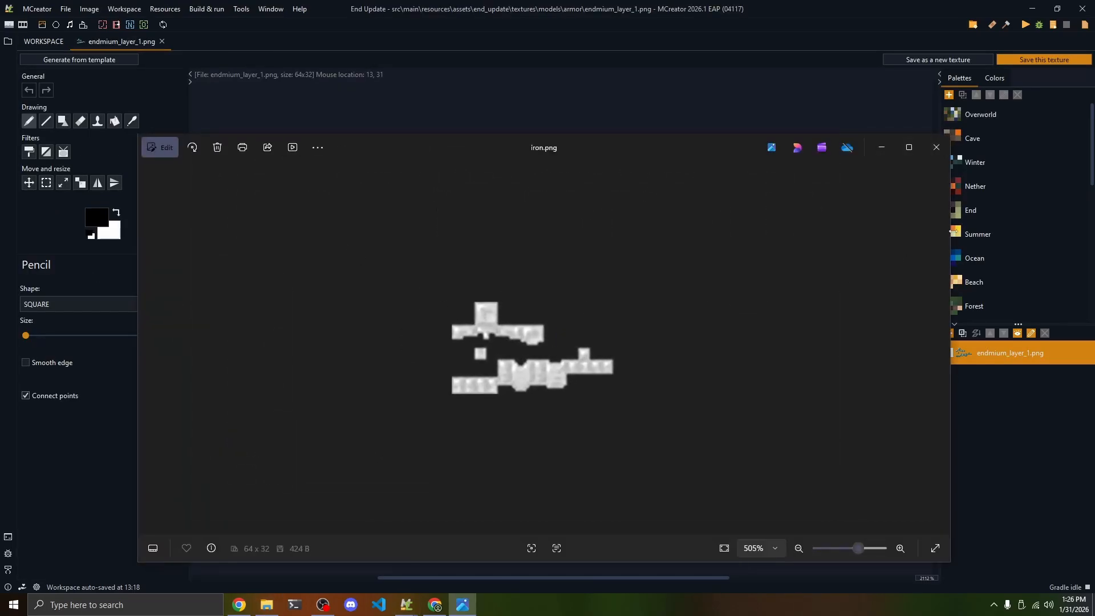
pyautogui.click(938, 149)
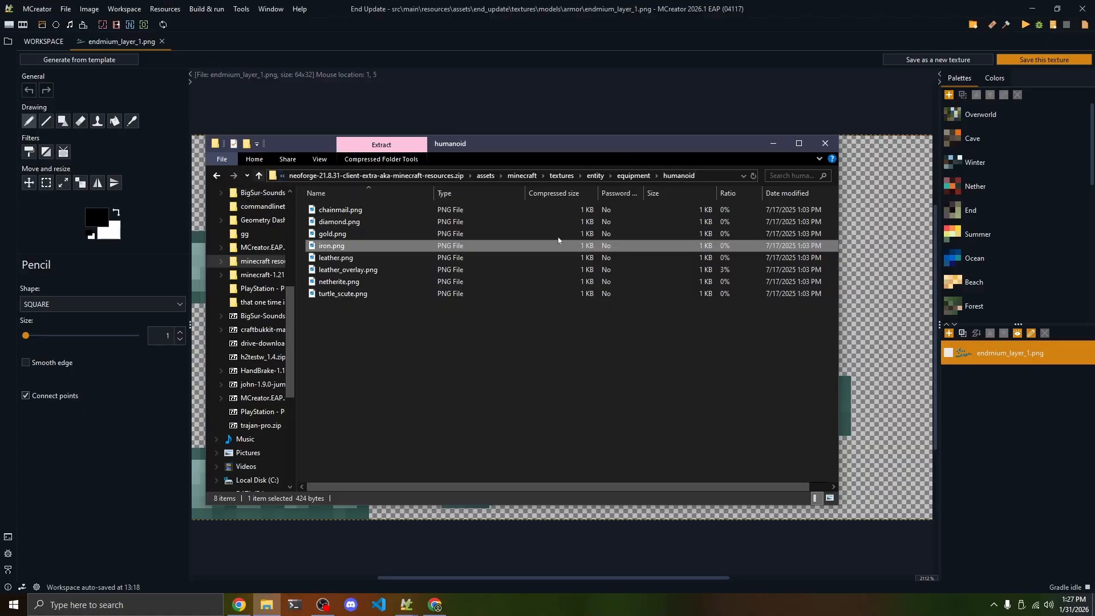
pyautogui.click(622, 177)
pyautogui.doubleClick(340, 281)
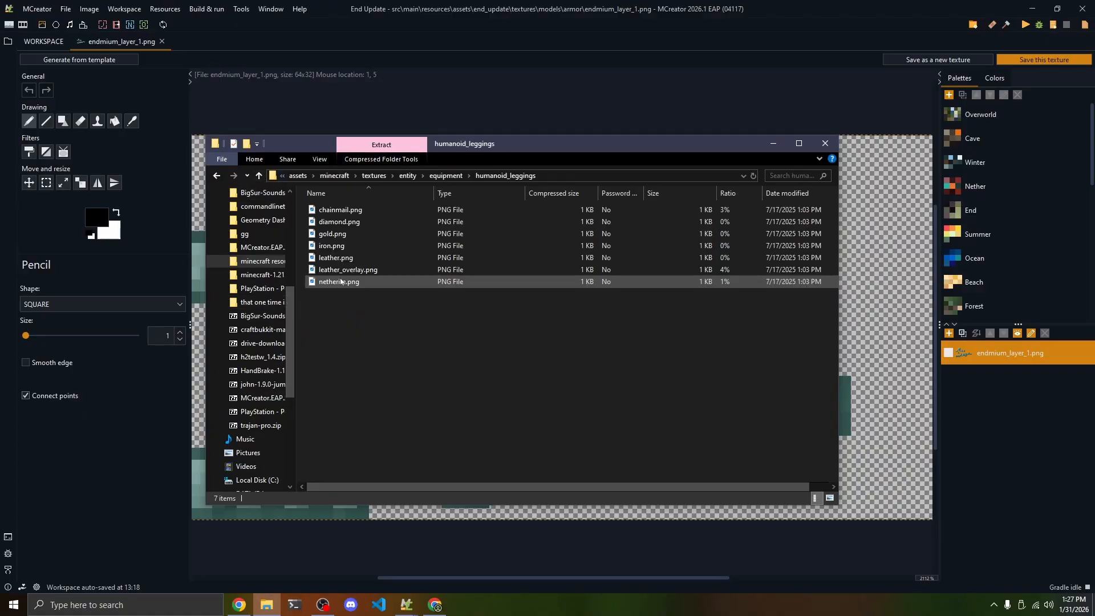
pyautogui.doubleClick(329, 246)
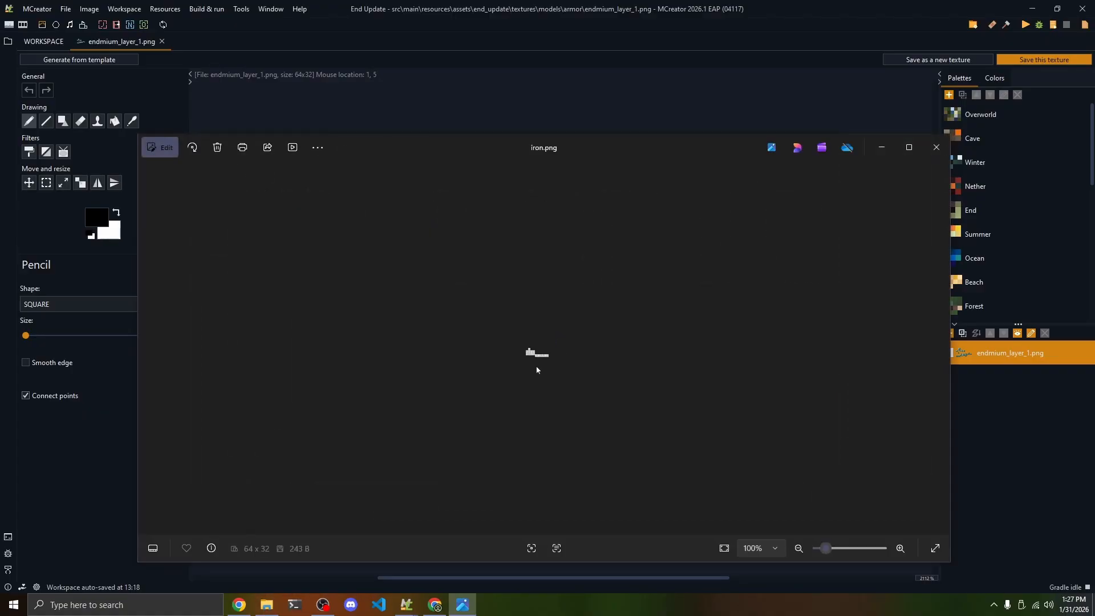
# Step: Replace the endmium_layer_1 and endmium_layer_2 armor textures with the matching PNG files from Downloads and examine the new layer 1 texture
pyautogui.click(44, 42)
pyautogui.doubleClick(81, 285)
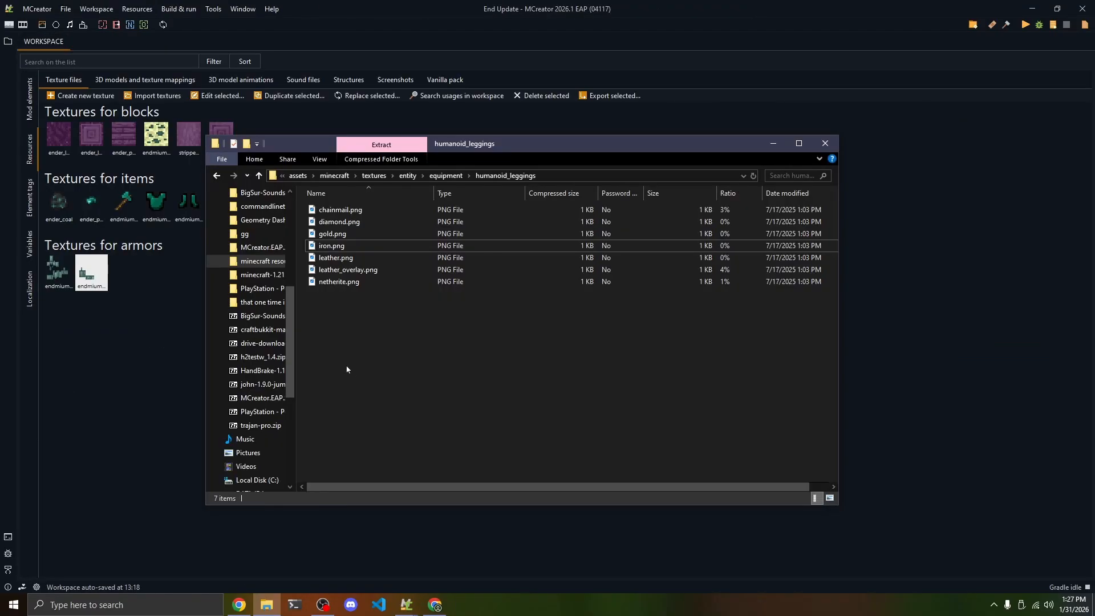
pyautogui.moveTo(345, 359); pyautogui.dragTo(454, 413)
pyautogui.click(139, 318)
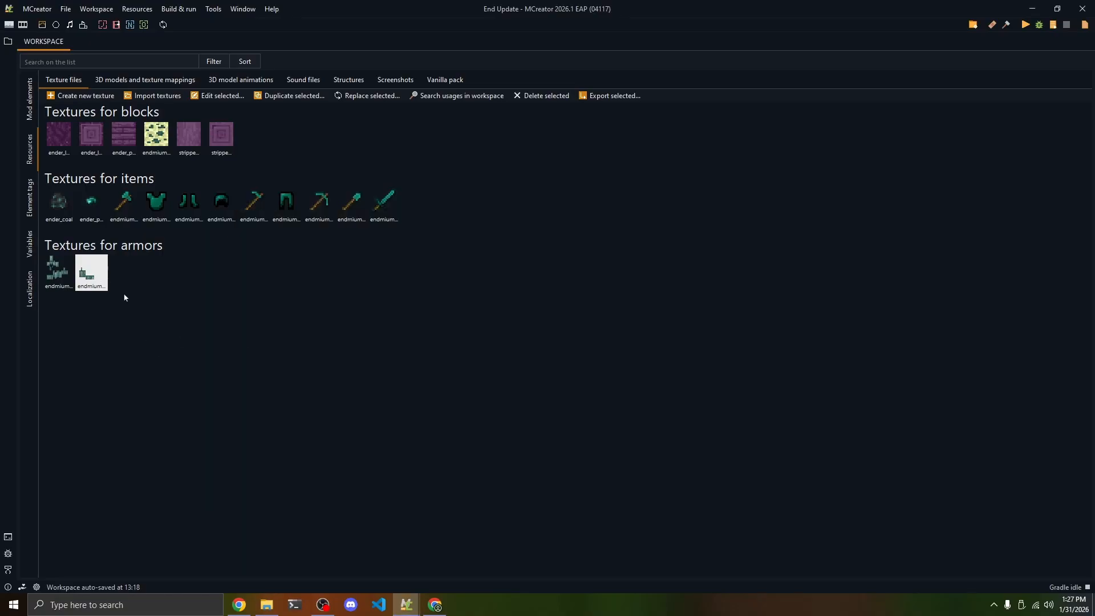
pyautogui.doubleClick(57, 272)
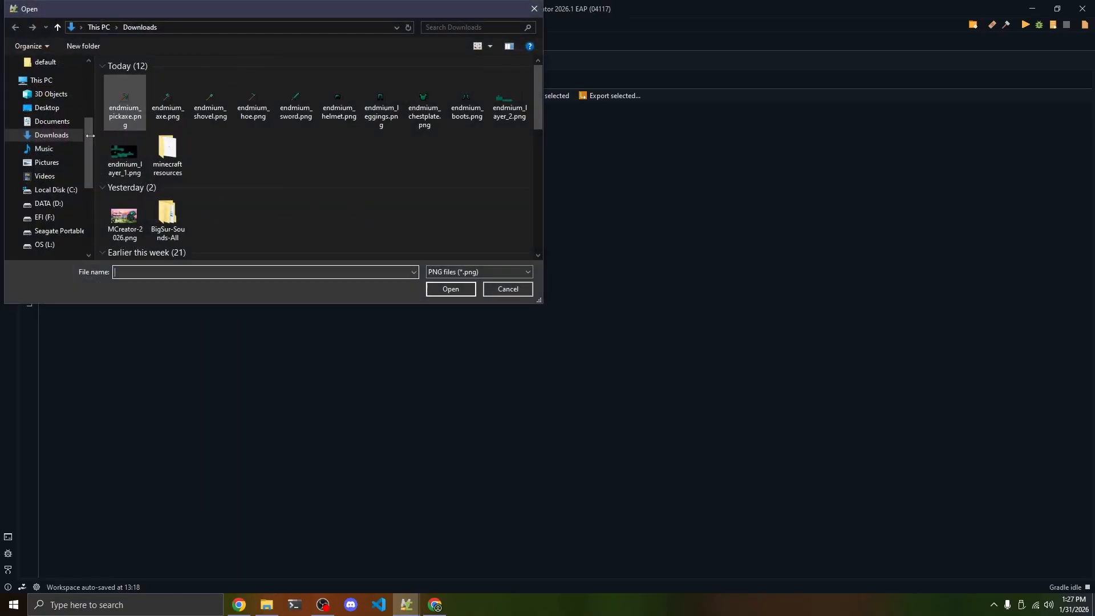
pyautogui.doubleClick(140, 171)
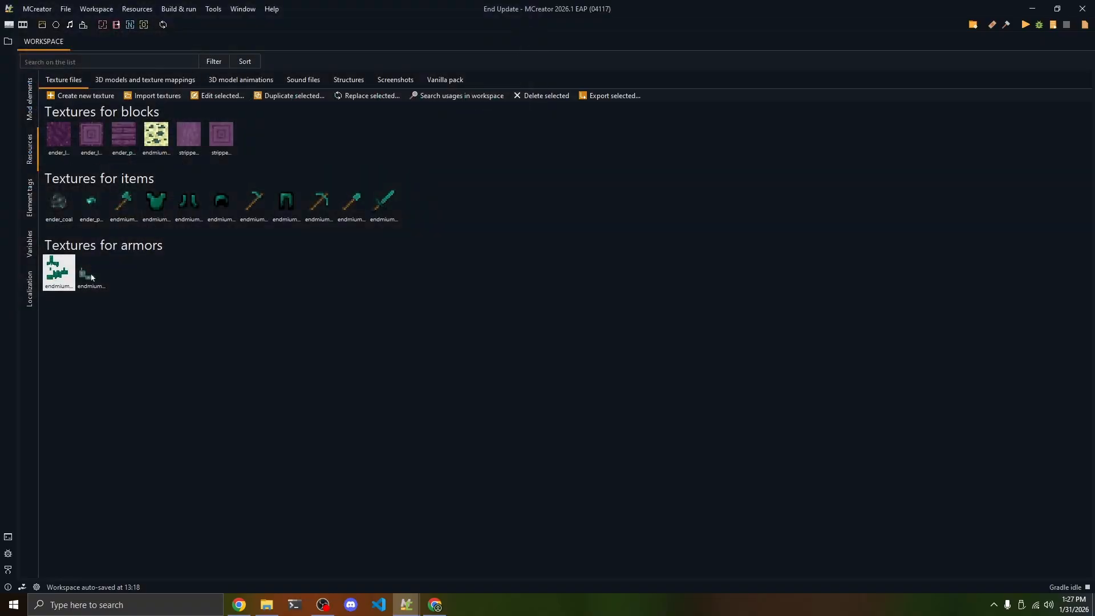
pyautogui.click(374, 99)
pyautogui.doubleClick(499, 103)
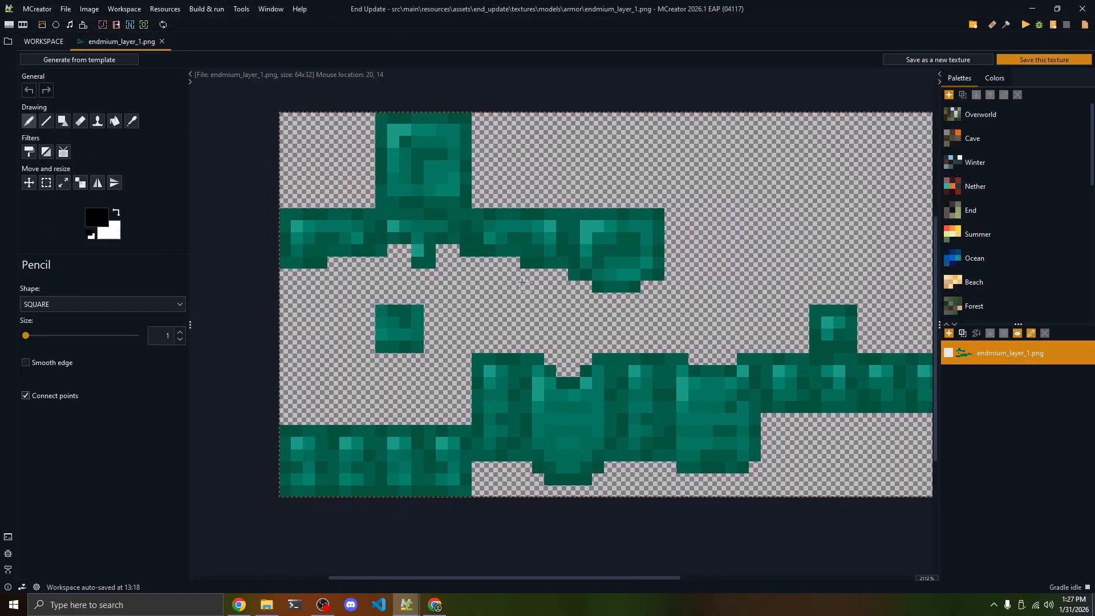
pyautogui.moveTo(608, 339); pyautogui.dragTo(503, 314)
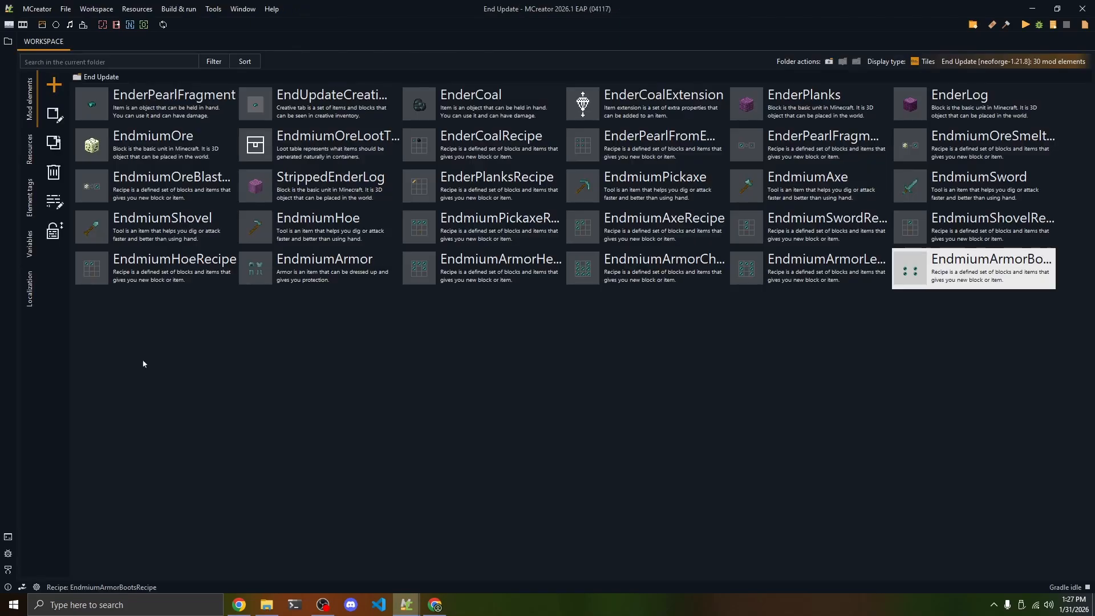
# Step: Run the Minecraft client from the mod workspace and view the End Update items in the creative inventory
pyautogui.moveTo(142, 364); pyautogui.dragTo(574, 424)
pyautogui.click(1025, 27)
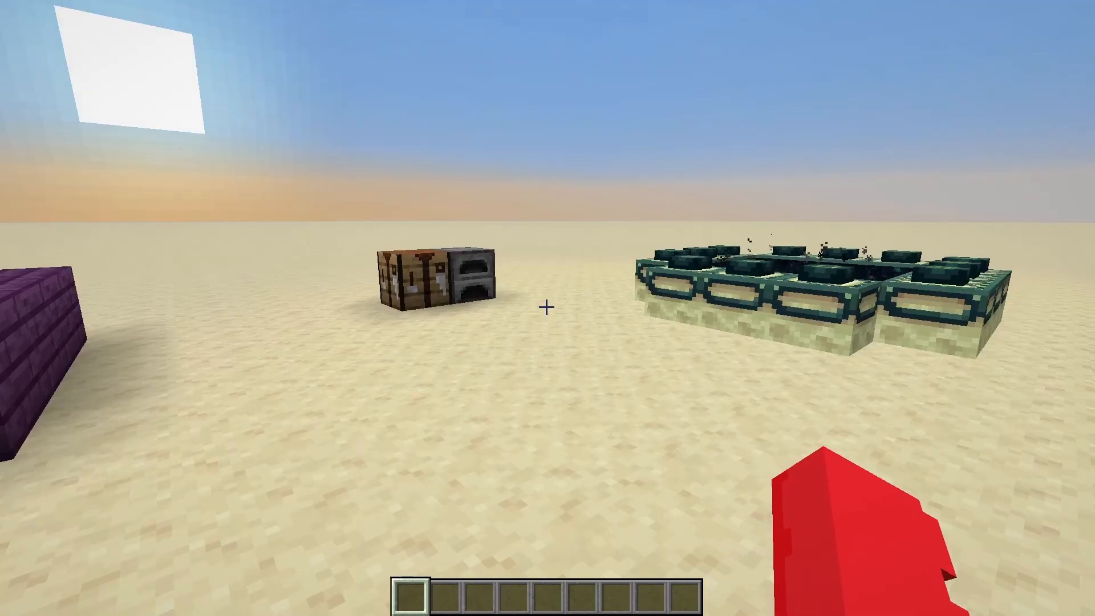
pyautogui.press('w')
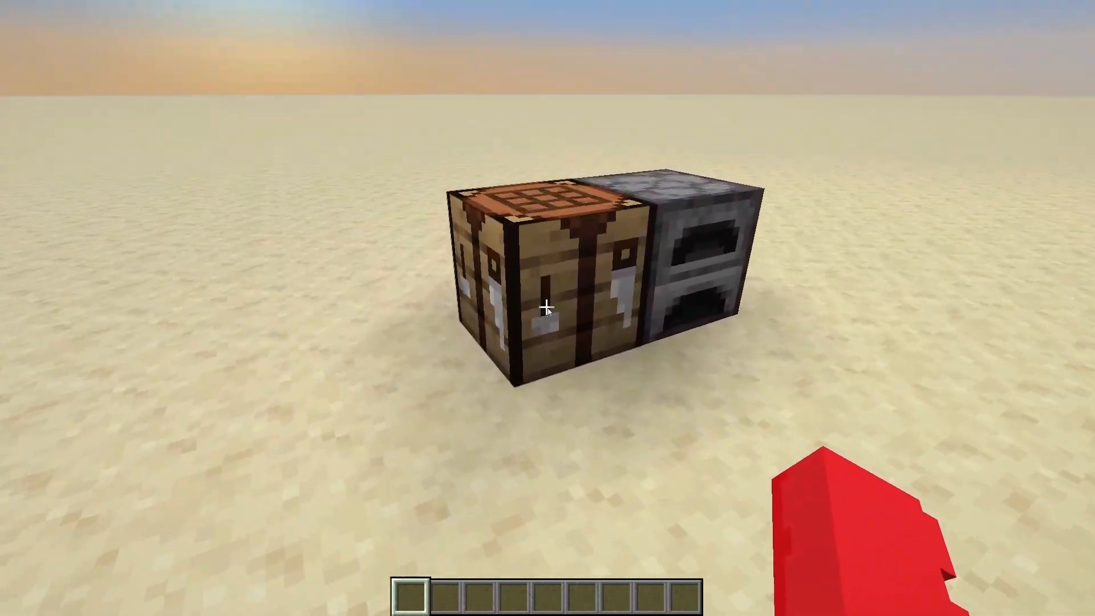
pyautogui.press('e')
pyautogui.click(696, 122)
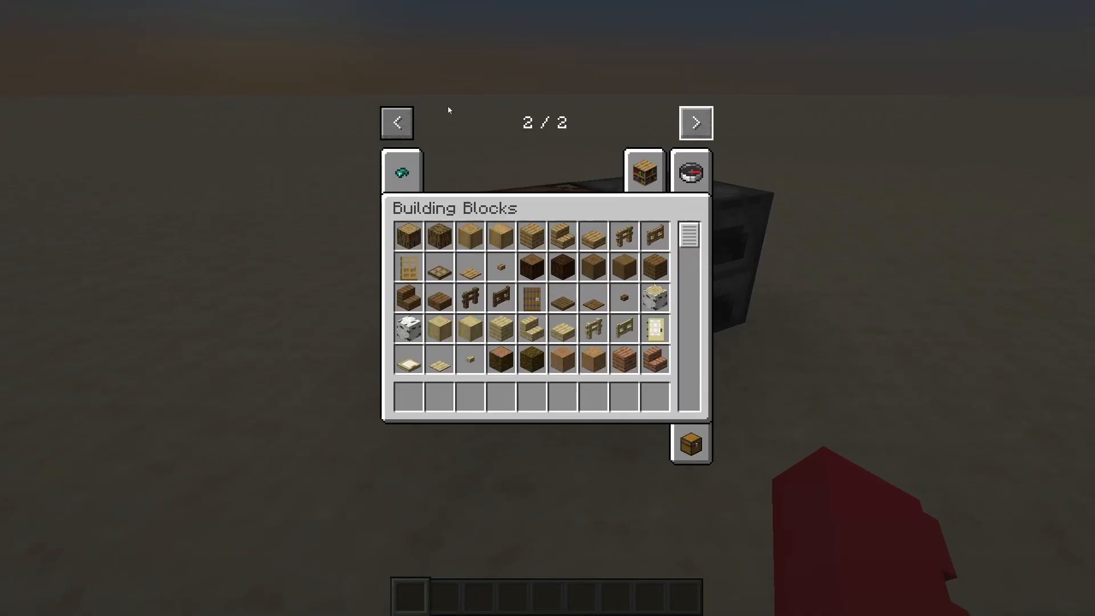
pyautogui.click(402, 177)
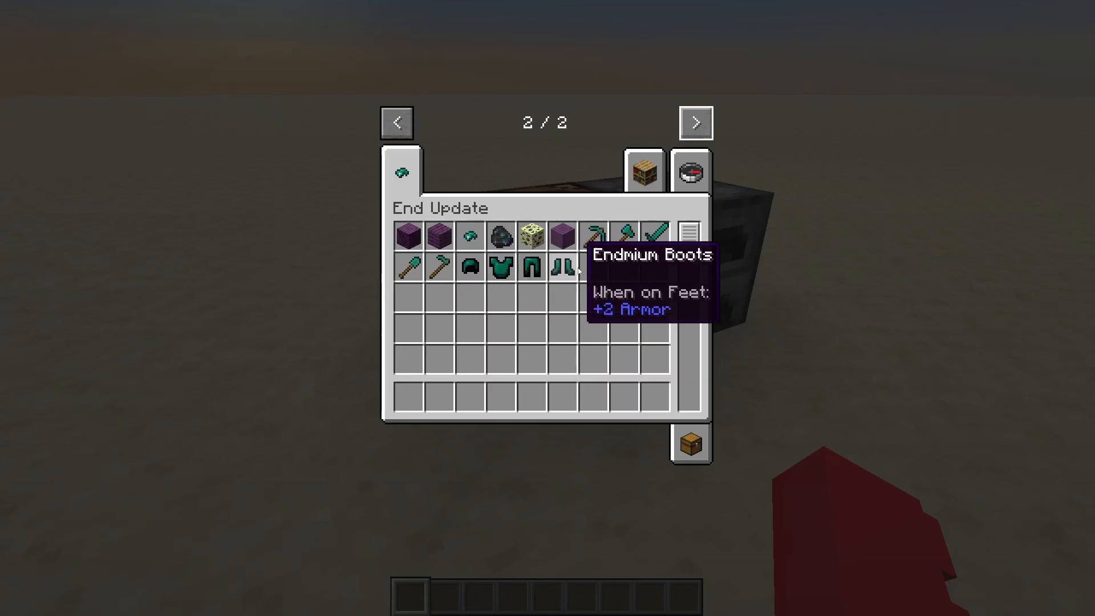
# Step: Search the creative items for "ender", take a stack of Ender Pearls, and open the crafting table
pyautogui.click(691, 172)
pyautogui.write('ender')
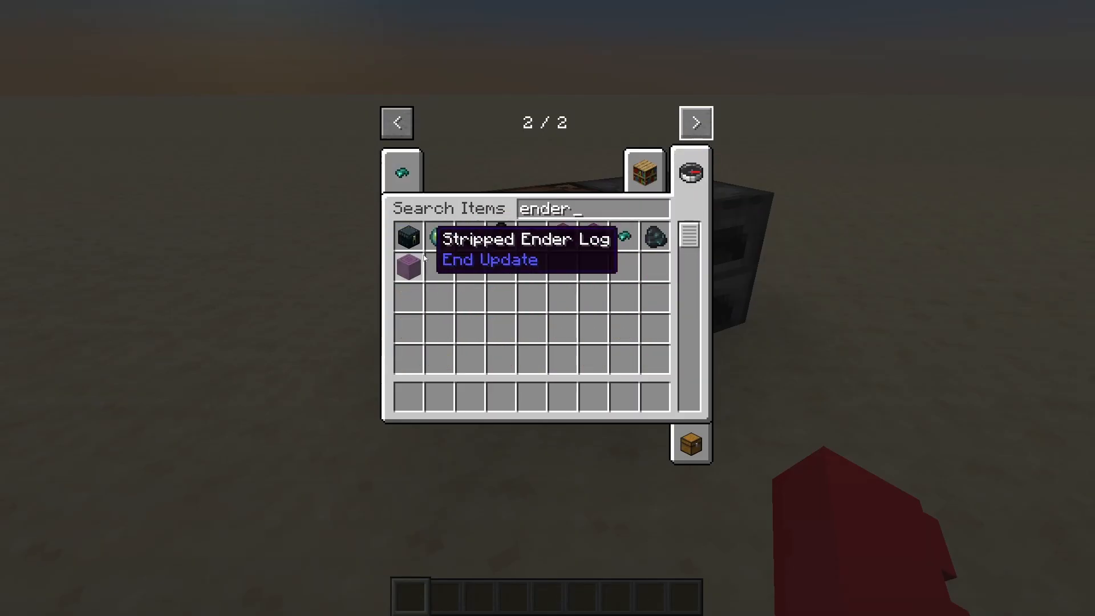
pyautogui.middleClick(470, 236)
pyautogui.click(410, 395)
pyautogui.press('Escape')
pyautogui.rightClick(546, 307)
# Step: Craft the Endmium helmet from five Ender Pearls and store it in the inventory
pyautogui.click(430, 423)
pyautogui.rightClick(462, 240)
pyautogui.click(548, 355)
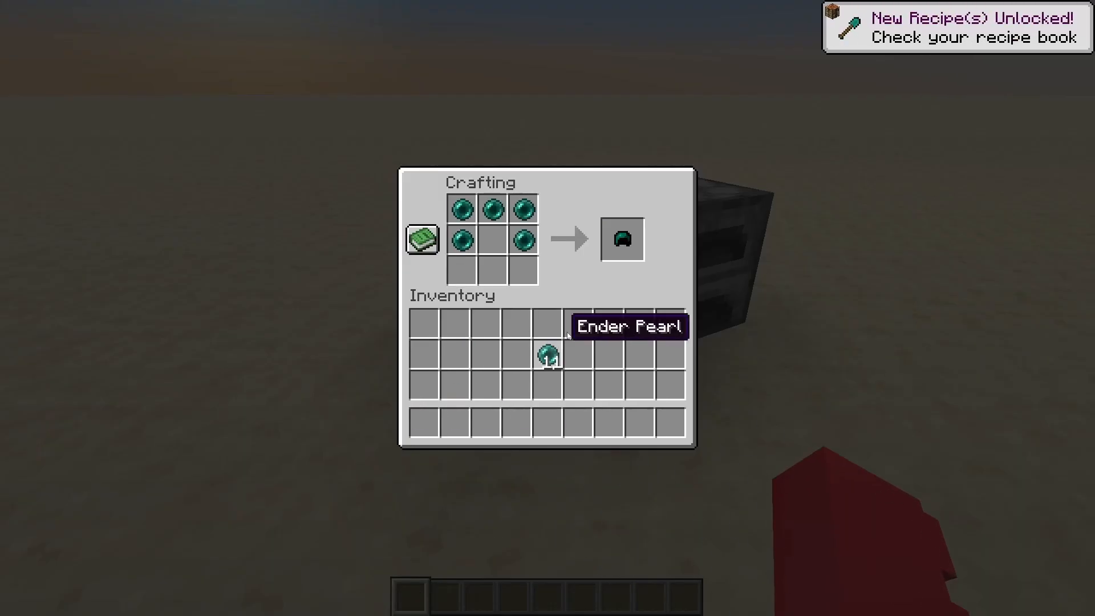
pyautogui.click(625, 239)
pyautogui.click(609, 323)
# Step: Craft the Endmium leggings from Ender Pearls and place them in the inventory beside the helmet
pyautogui.middleClick(552, 360)
pyautogui.rightClick(462, 270)
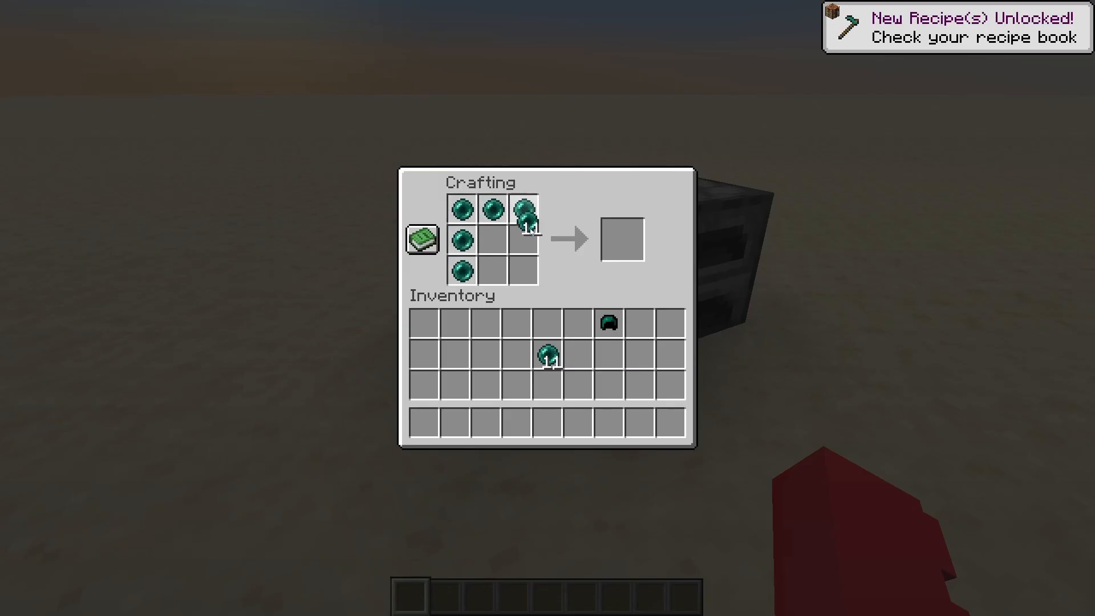
pyautogui.click(547, 325)
pyautogui.click(623, 240)
pyautogui.click(578, 324)
# Step: Craft the Endmium chestplate from Ender Pearls and place it in the inventory
pyautogui.click(547, 324)
pyautogui.rightClick(462, 214)
pyautogui.click(518, 325)
pyautogui.click(623, 240)
pyautogui.click(548, 325)
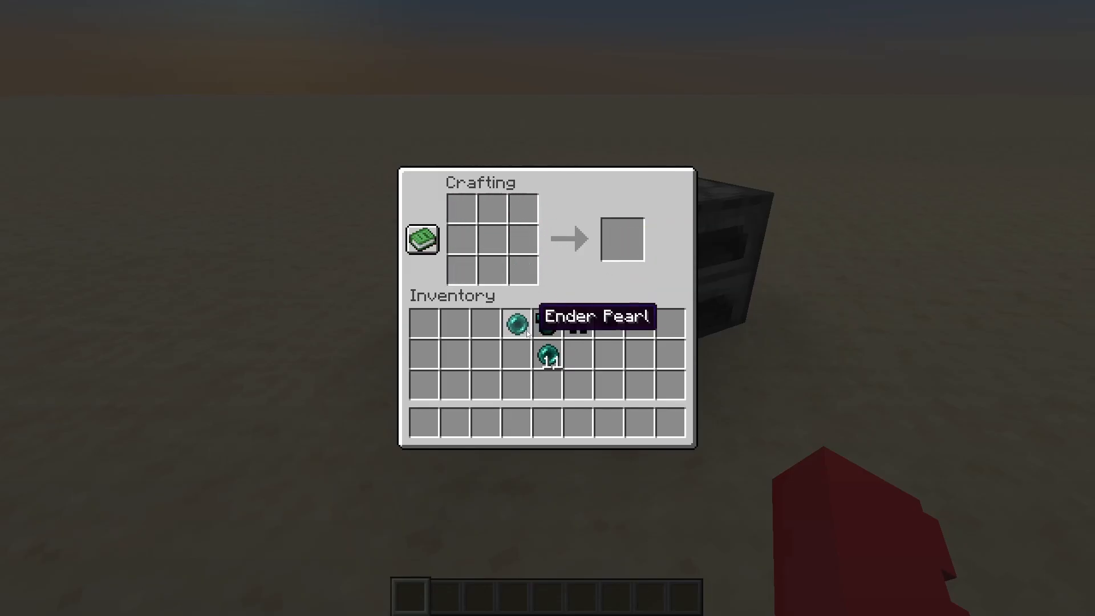
# Step: Craft the Endmium boots with two Ender Pearls on each side of the crafting grid
pyautogui.click(547, 353)
pyautogui.click(511, 316)
pyautogui.click(511, 315)
pyautogui.rightClick(523, 269)
pyautogui.rightClick(525, 242)
pyautogui.rightClick(465, 245)
pyautogui.rightClick(463, 271)
pyautogui.moveTo(489, 322); pyautogui.dragTo(503, 325)
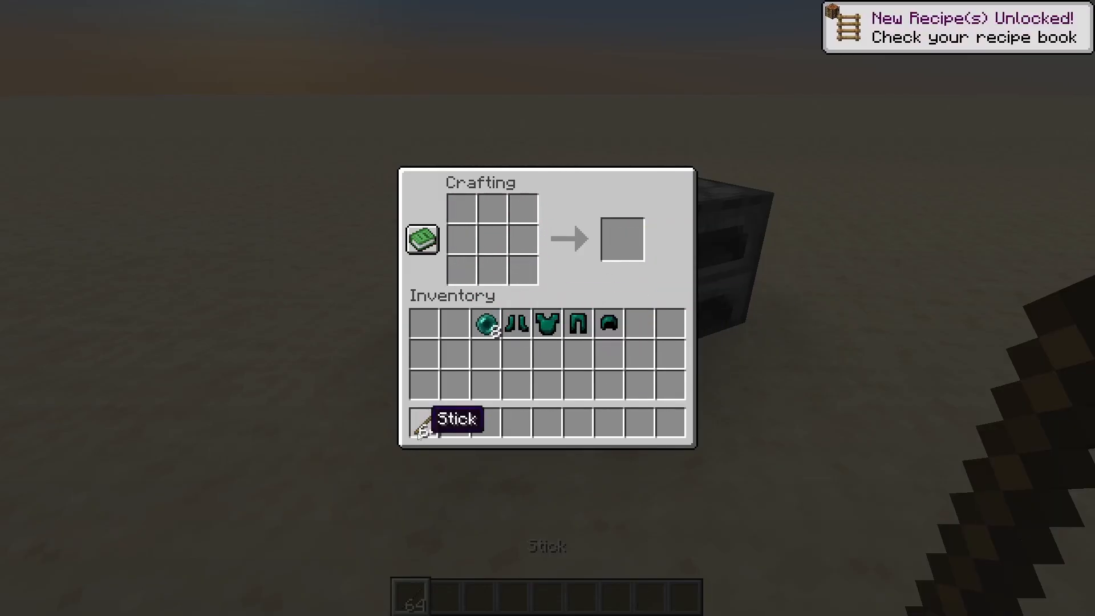
# Step: Craft the Endmium pickaxe from two sticks and a top row of three Ender Pearls, and store it
pyautogui.click(422, 423)
pyautogui.rightClick(492, 240)
pyautogui.rightClick(492, 269)
pyautogui.click(486, 323)
pyautogui.rightClick(523, 209)
pyautogui.rightClick(492, 209)
pyautogui.rightClick(461, 209)
pyautogui.click(524, 240)
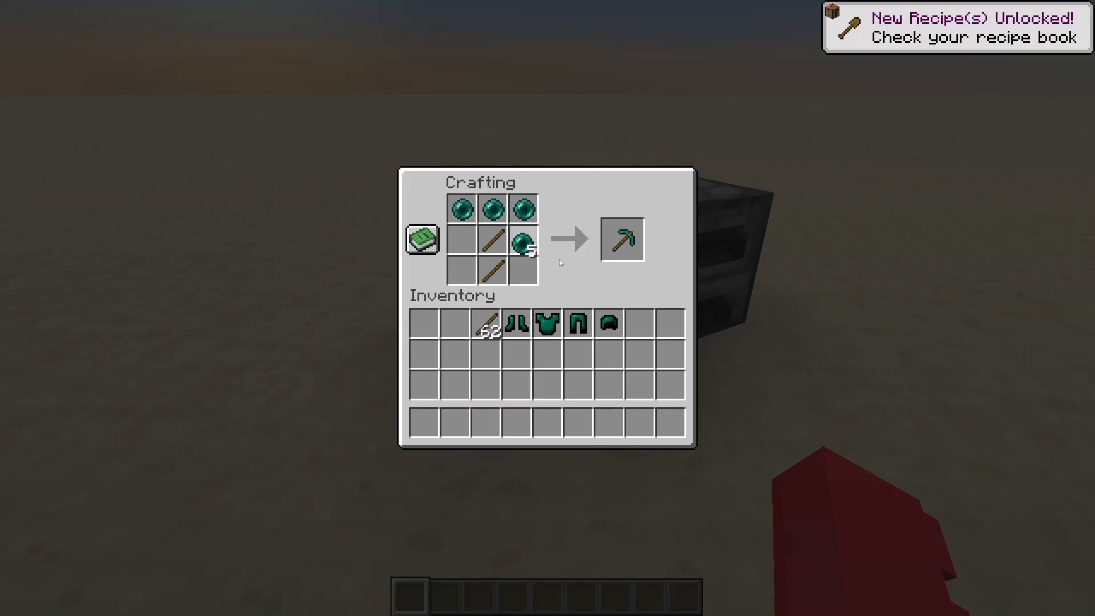
pyautogui.click(639, 324)
pyautogui.click(623, 239)
pyautogui.click(609, 353)
# Step: Arrange two Ender Pearls above one stick in the crafting grid to craft the Endmium sword
pyautogui.click(640, 324)
pyautogui.rightClick(492, 208)
pyautogui.rightClick(492, 239)
pyautogui.click(486, 324)
pyautogui.rightClick(492, 270)
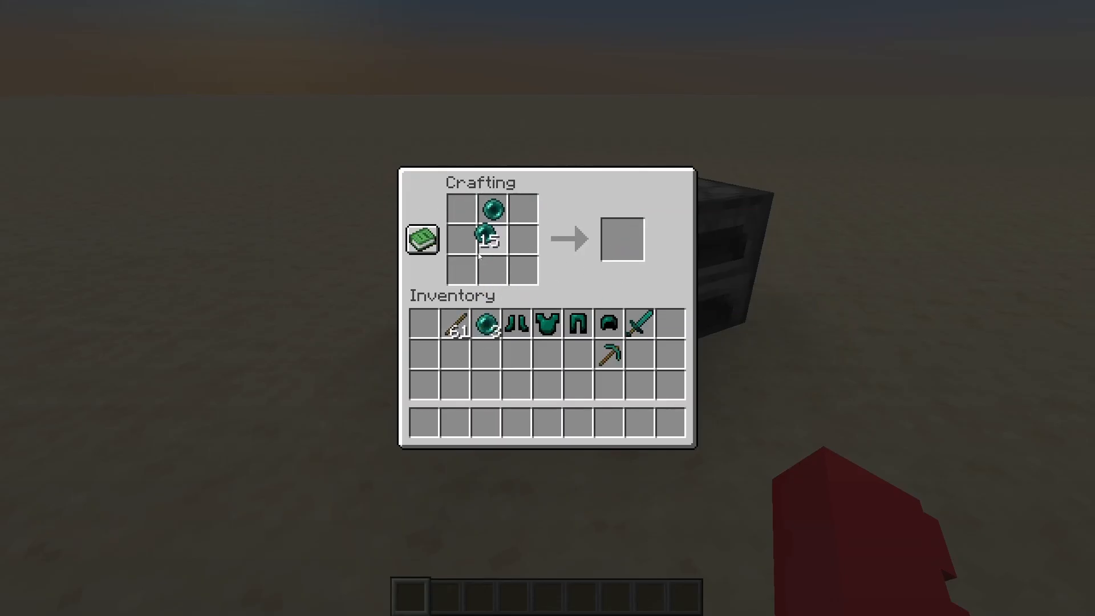
# Step: Craft the Endmium shovel and the Endmium axe from Ender Pearls and sticks, and store both in the inventory
pyautogui.click(455, 323)
pyautogui.rightClick(462, 209)
pyautogui.rightClick(462, 239)
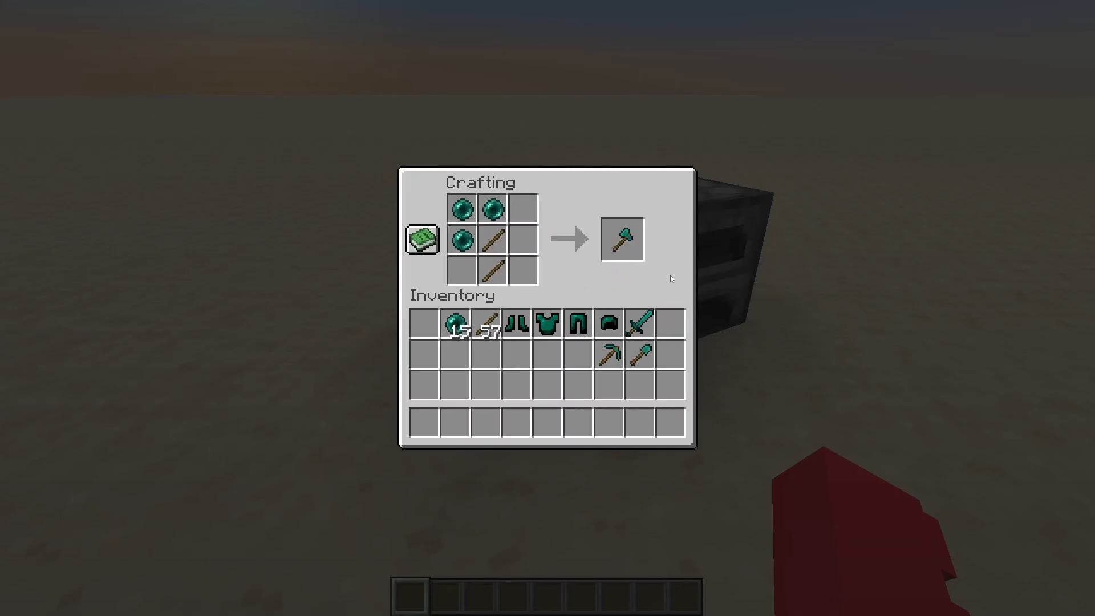
pyautogui.click(623, 239)
pyautogui.click(671, 323)
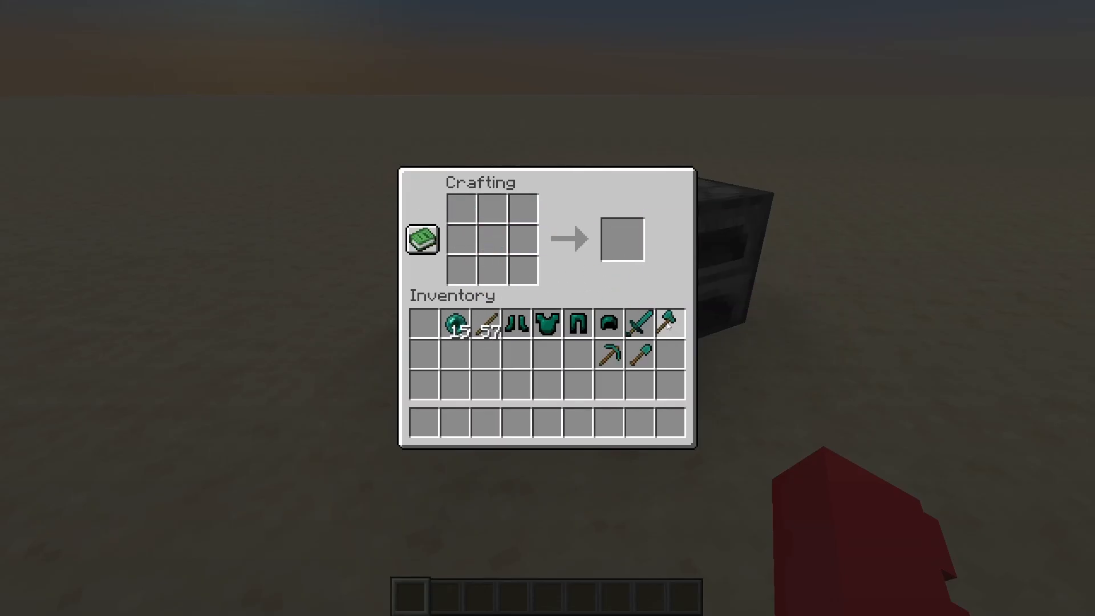
# Step: Craft the Endmium hoe from two sticks and two Ender Pearls and move it into the inventory
pyautogui.click(485, 323)
pyautogui.rightClick(492, 239)
pyautogui.rightClick(492, 271)
pyautogui.click(485, 323)
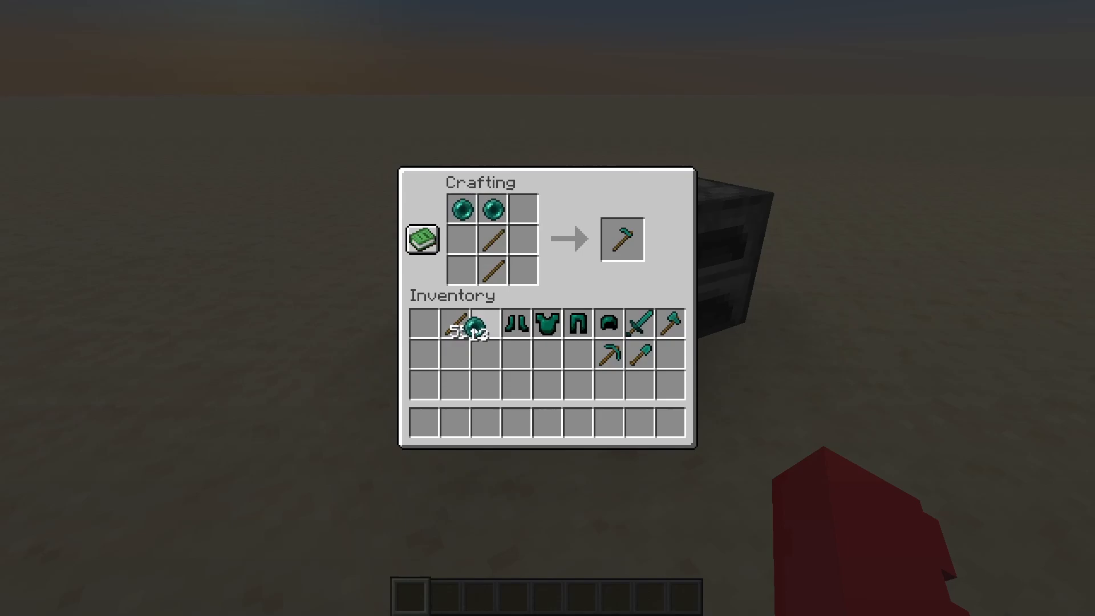
pyautogui.keyDown('shift'); pyautogui.click(622, 240); pyautogui.keyUp('shift')
# Step: Equip the crafted Endmium armor pieces from the player inventory
pyautogui.press('e')
pyautogui.press('e')
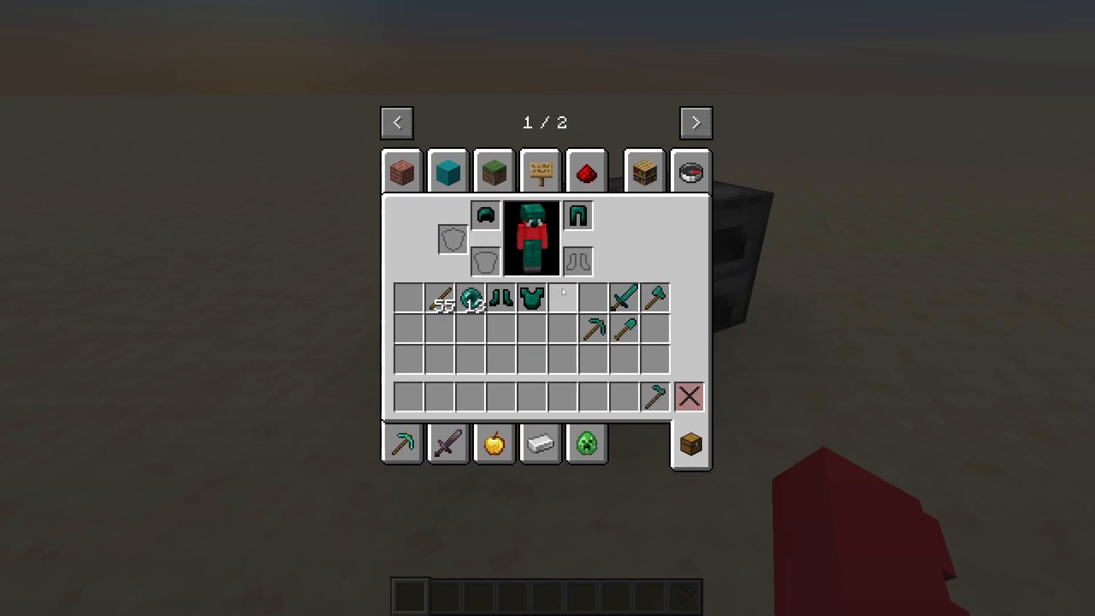
pyautogui.keyDown('shift'); pyautogui.click(531, 297); pyautogui.keyUp('shift')
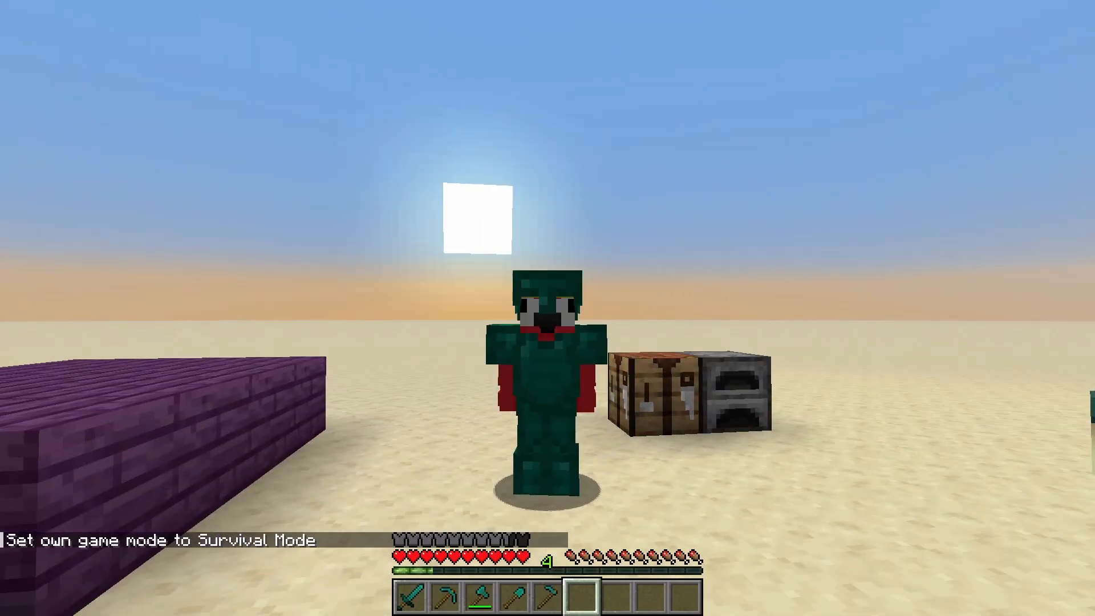
# Step: Return to first-person view and break ender planks with the Endmium Axe
pyautogui.press('F5')
pyautogui.press('3')
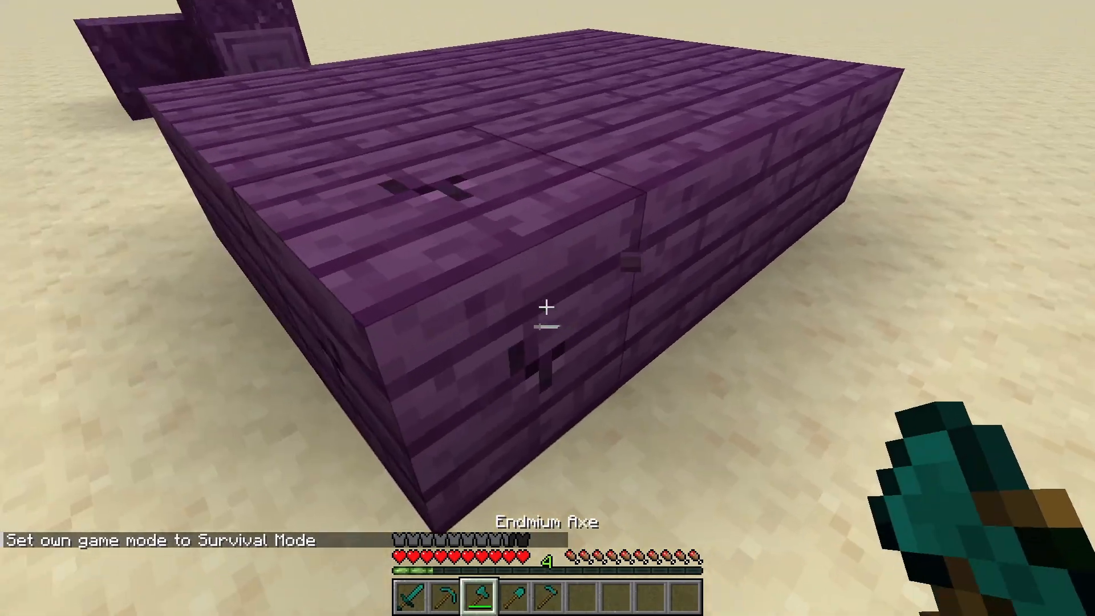
pyautogui.click(547, 306)
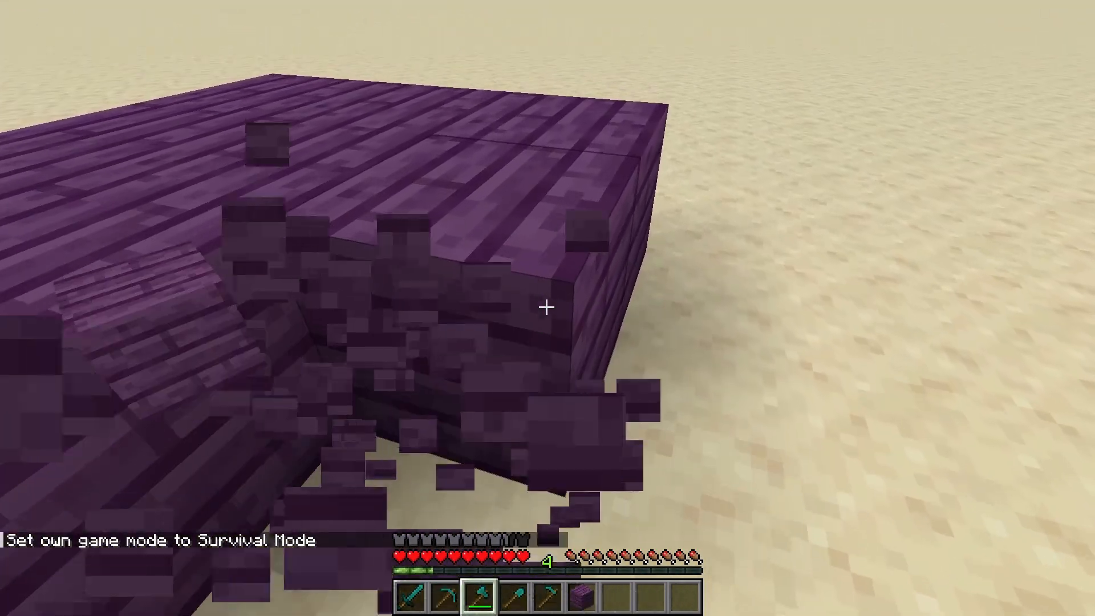
# Step: Mine several ground blocks near the crafting table with the Endmium Pickaxe
pyautogui.press('2')
pyautogui.click(546, 307)
pyautogui.click(546, 307)
pyautogui.click(546, 307)
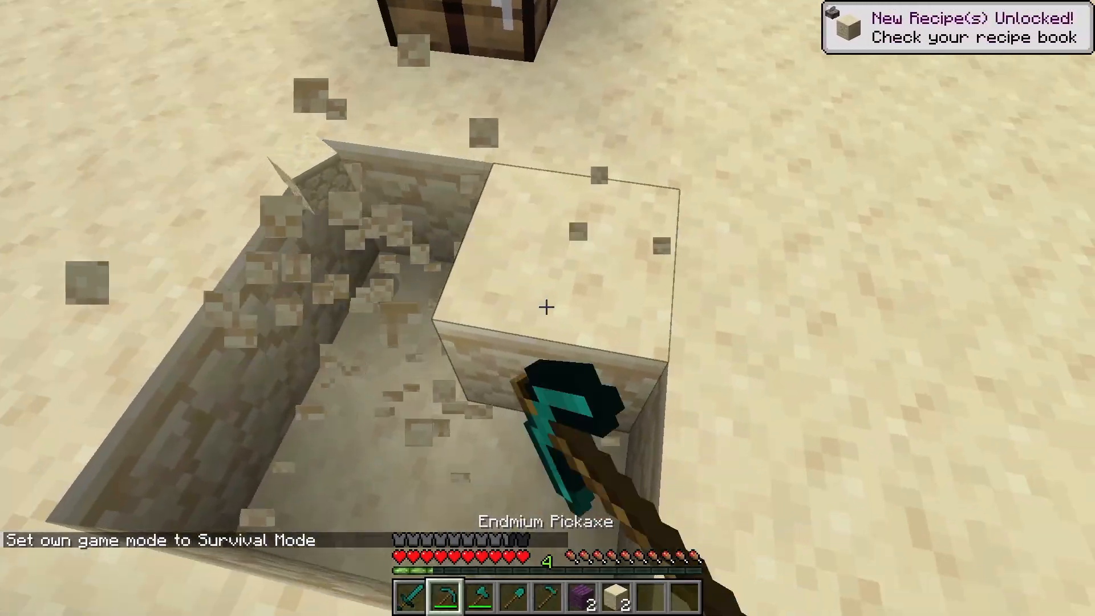
pyautogui.click(546, 307)
# Step: Put the mined ground blocks and the broken ender planks back in place
pyautogui.press('7')
pyautogui.rightClick(546, 306)
pyautogui.rightClick(546, 306)
pyautogui.rightClick(546, 307)
pyautogui.rightClick(546, 307)
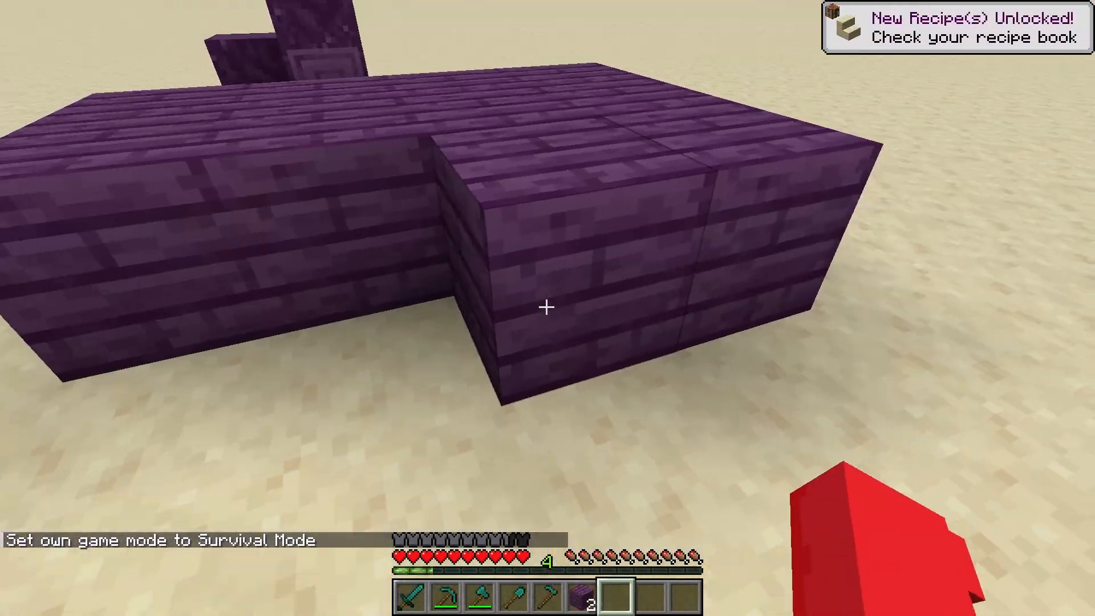
pyautogui.press('6')
pyautogui.rightClick(546, 306)
pyautogui.rightClick(547, 307)
# Step: Kill the animal beside the plank platform with the Endmium Sword and collect its drops
pyautogui.press('1')
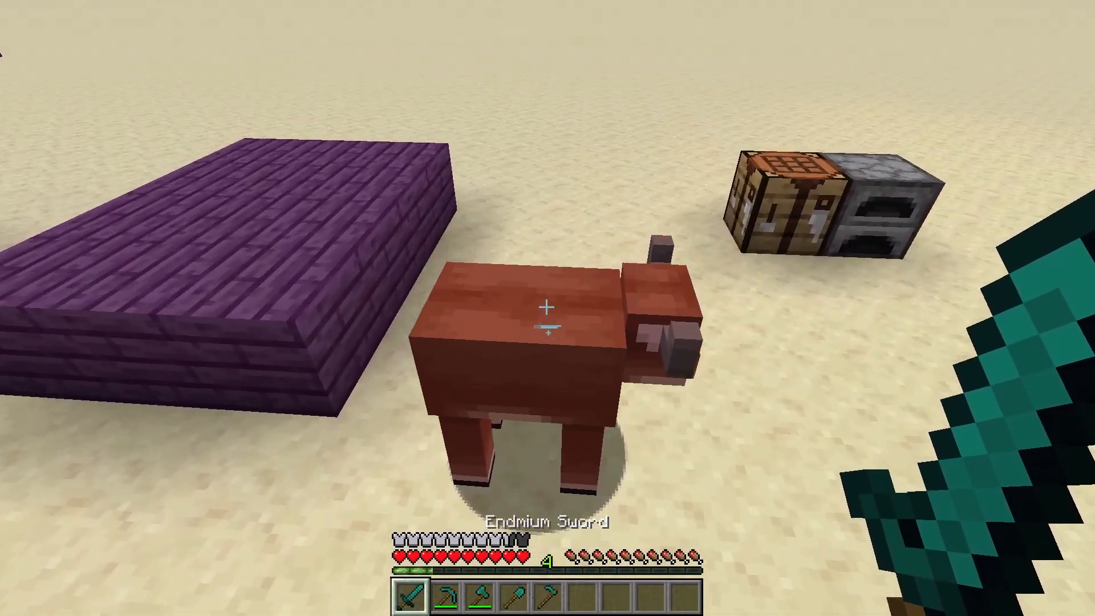
pyautogui.click(546, 306)
pyautogui.click(546, 307)
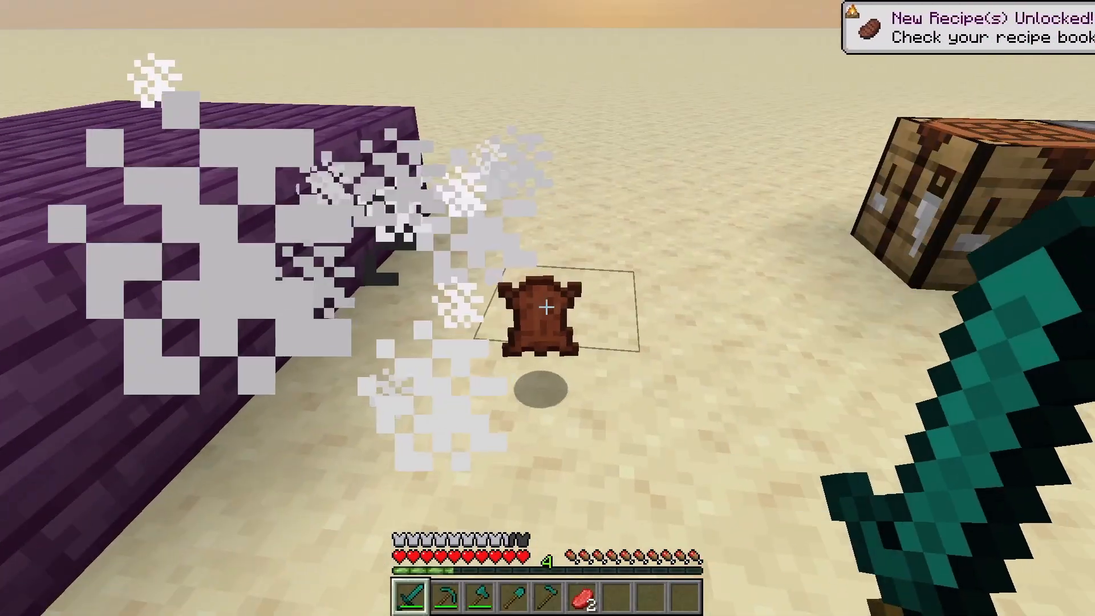
pyautogui.press('w')
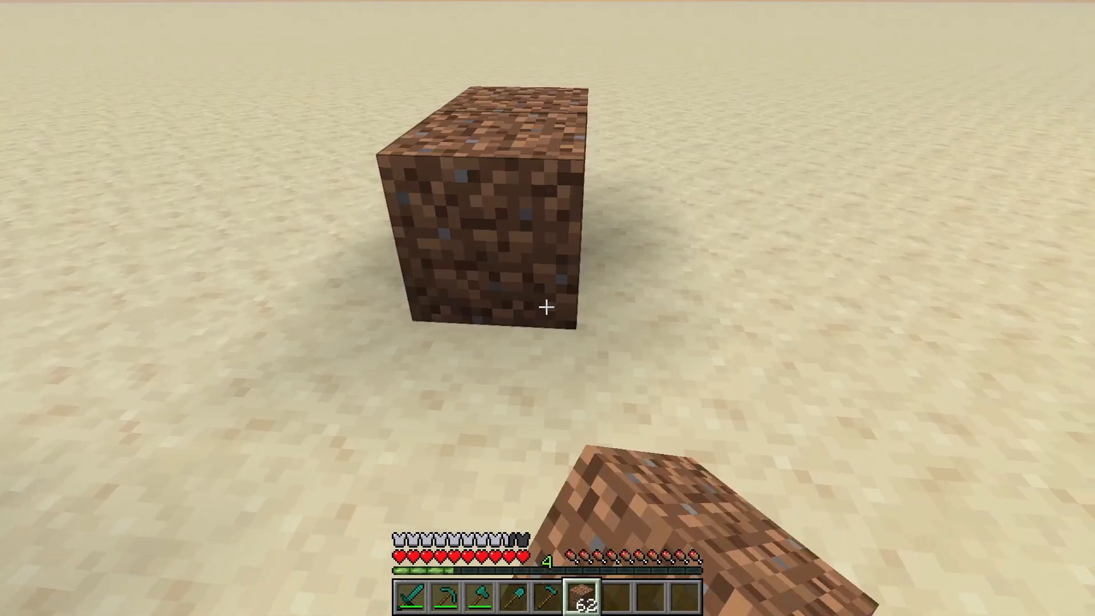
# Step: Place more dirt blocks and test the Endmium hoe on them
pyautogui.rightClick(546, 307)
pyautogui.rightClick(546, 307)
pyautogui.press('w')
pyautogui.scroll(1, 546, 307)
pyautogui.rightClick(547, 307)
pyautogui.rightClick(547, 306)
pyautogui.rightClick(546, 306)
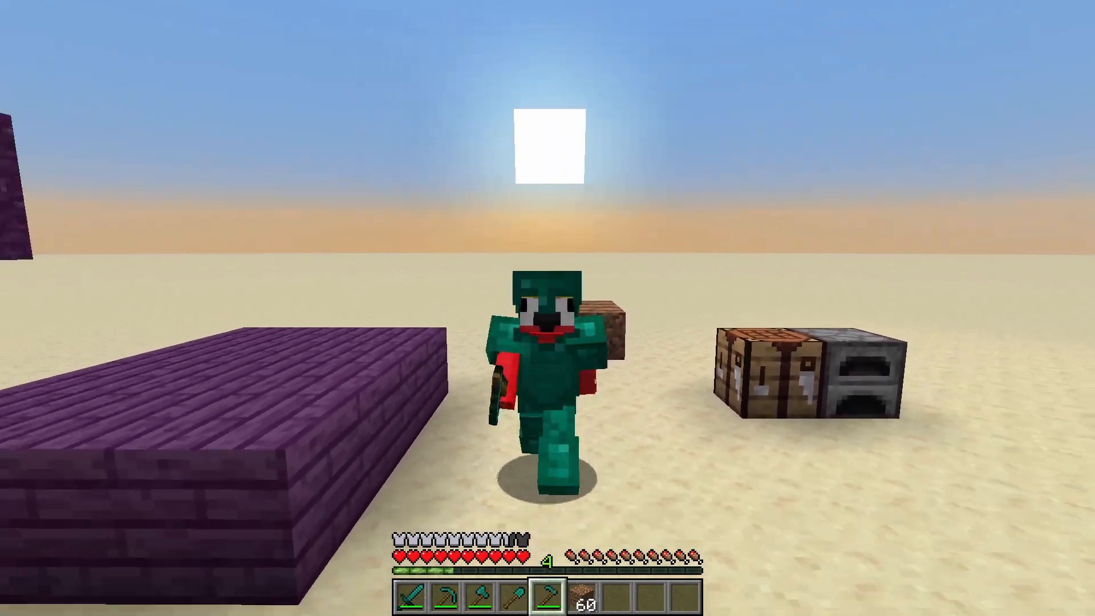
# Step: Equip and swing the Endmium Sword while viewing the armored character in third person
pyautogui.press('1')
pyautogui.click(547, 308)
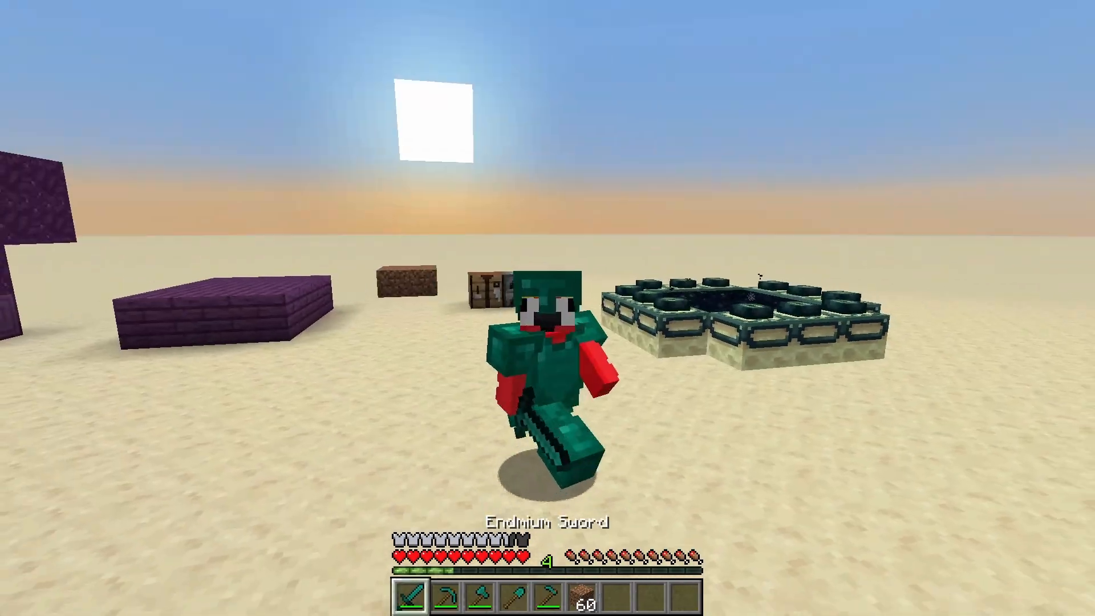
# Step: Walk the armored character across the sand and the purple plank platform, swinging the Endmium Sword to examine the armor from the front
pyautogui.click(547, 308)
pyautogui.click(548, 308)
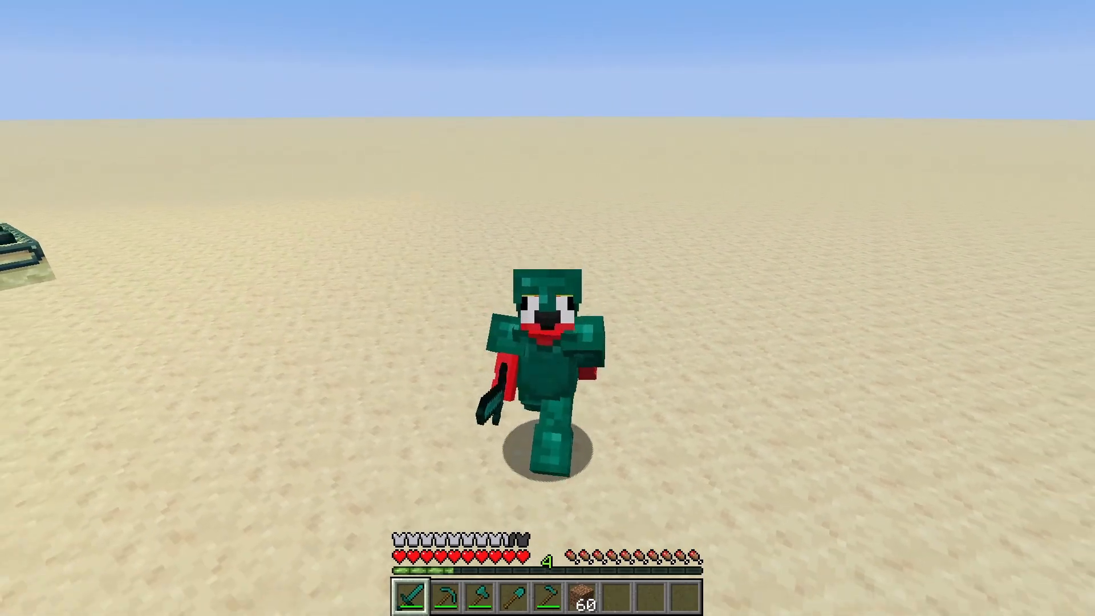
pyautogui.click(547, 308)
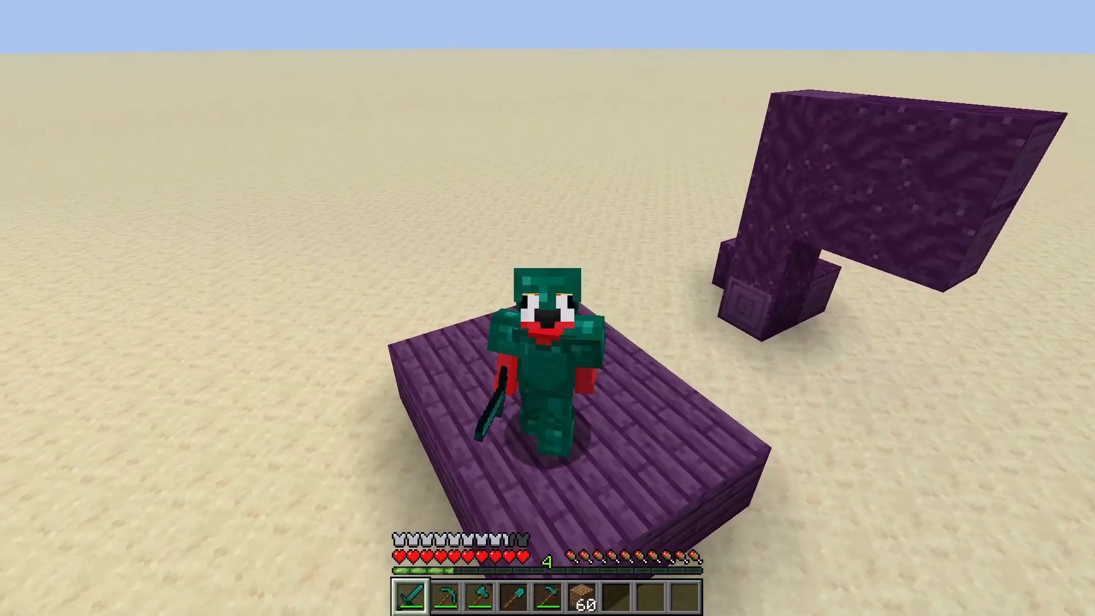
pyautogui.click(547, 308)
pyautogui.click(547, 308)
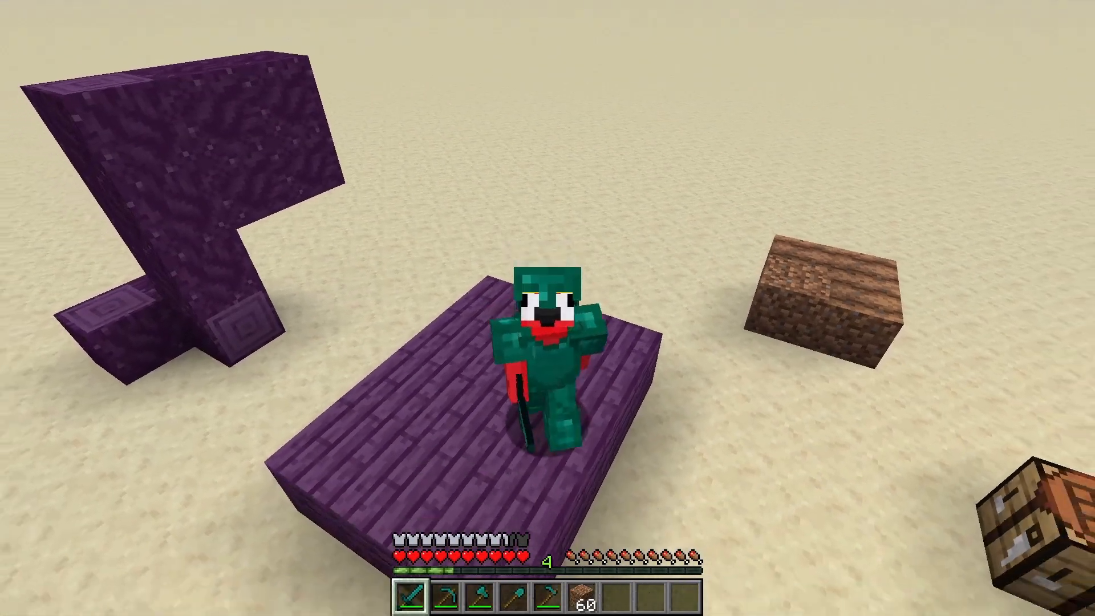
pyautogui.press('w')
pyautogui.click(547, 308)
pyautogui.click(547, 308)
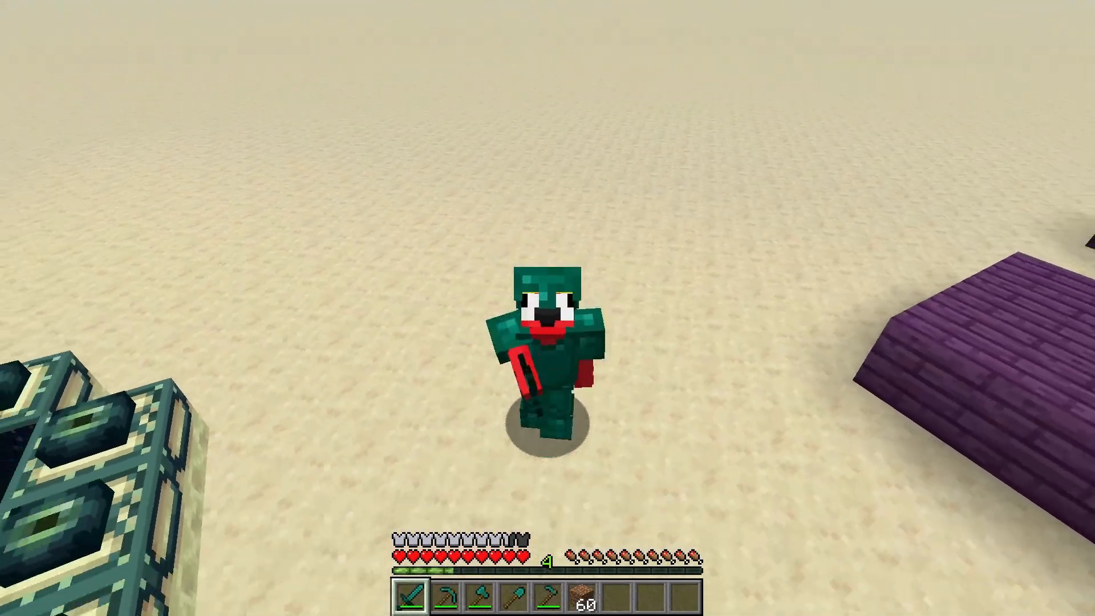
pyautogui.press('w')
pyautogui.click(548, 308)
pyautogui.click(548, 307)
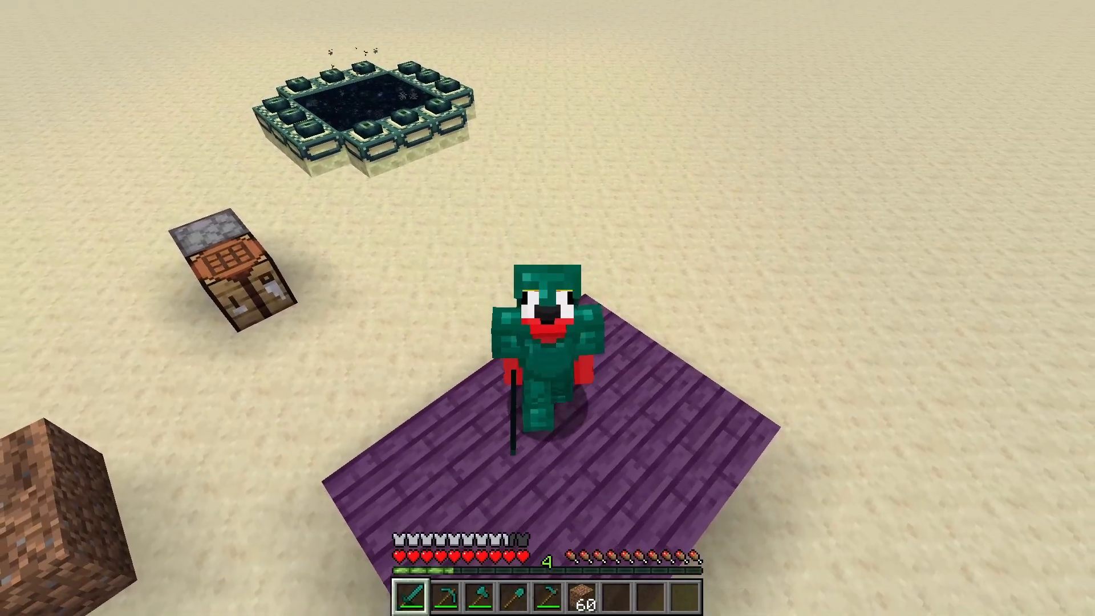
pyautogui.press('w')
pyautogui.click(547, 308)
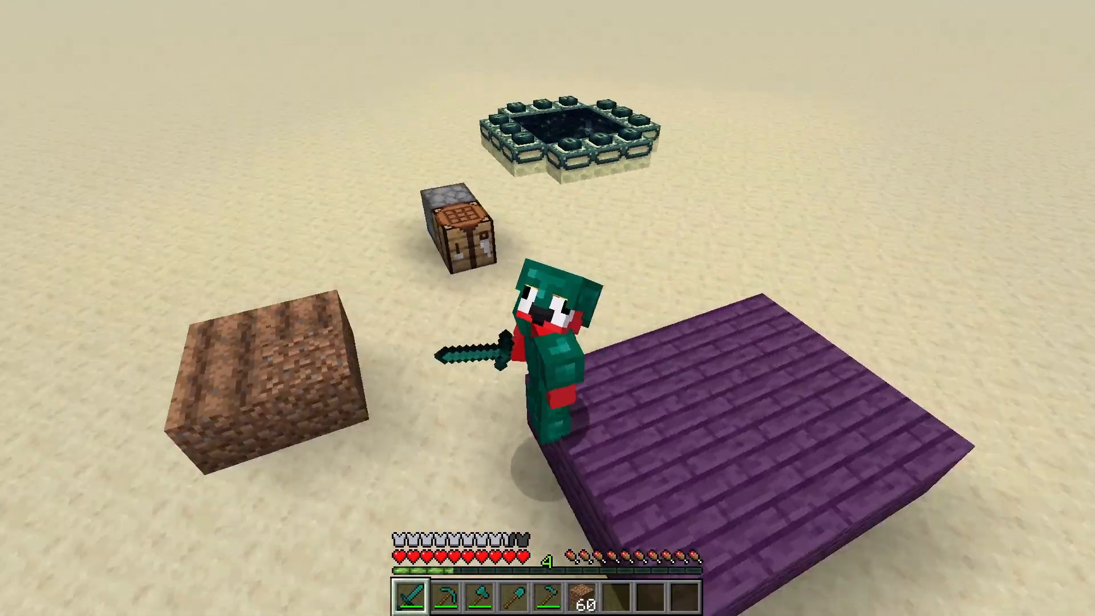